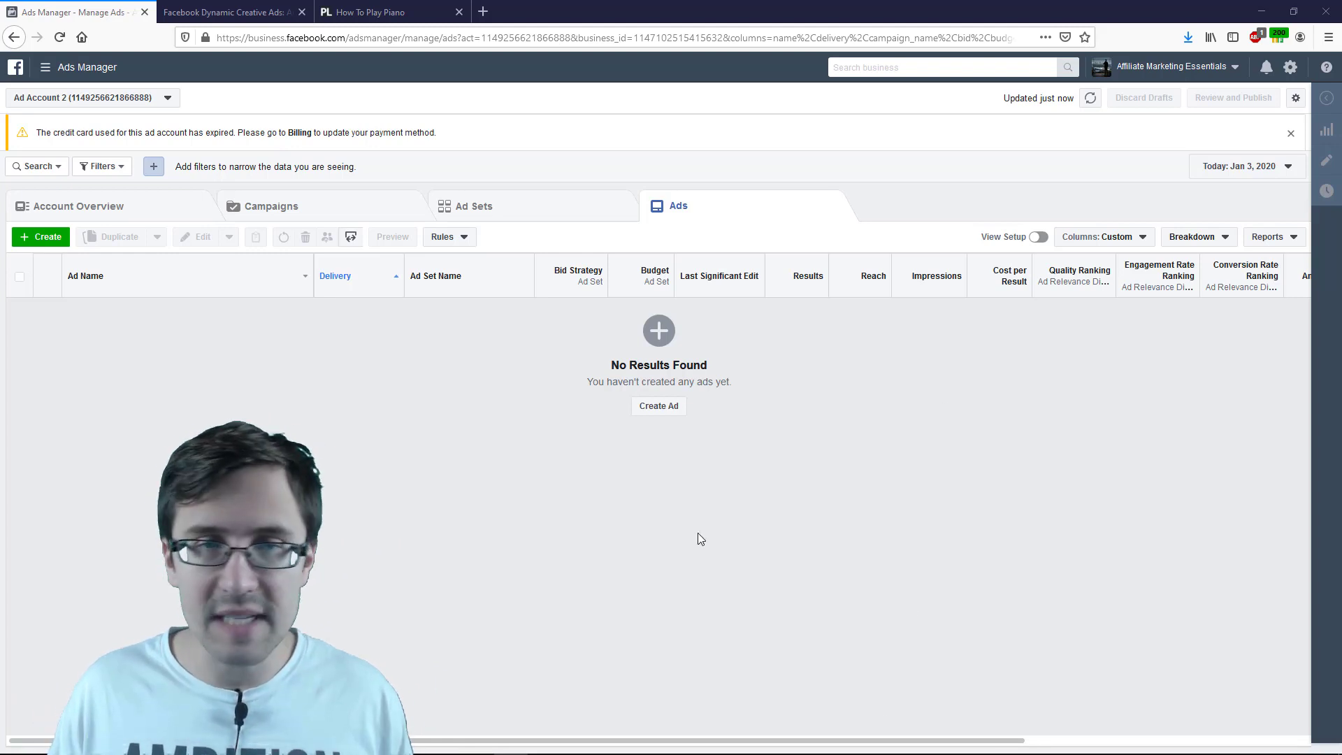
# Step: View the How To Play Piano page, then examine Facebook's Dynamic Creative page for accepted assets and supported campaign types
pyautogui.click(367, 12)
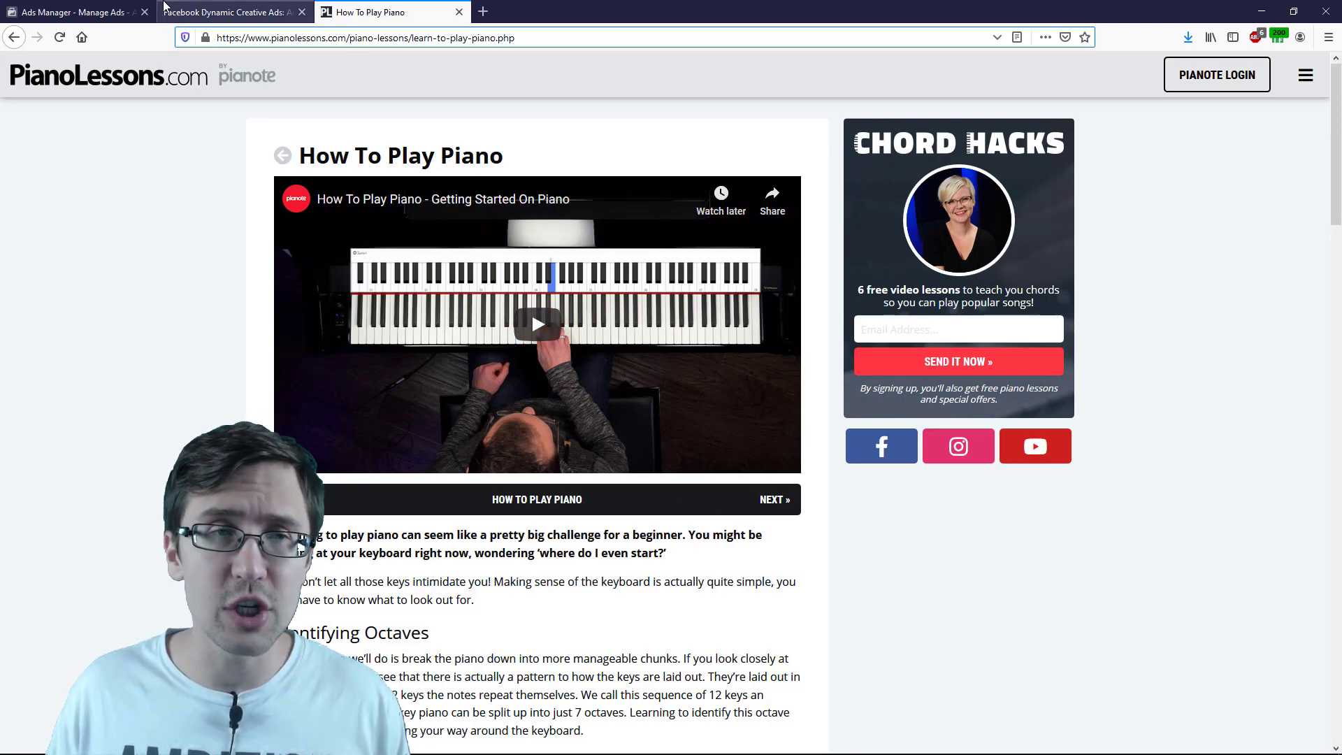
pyautogui.click(166, 6)
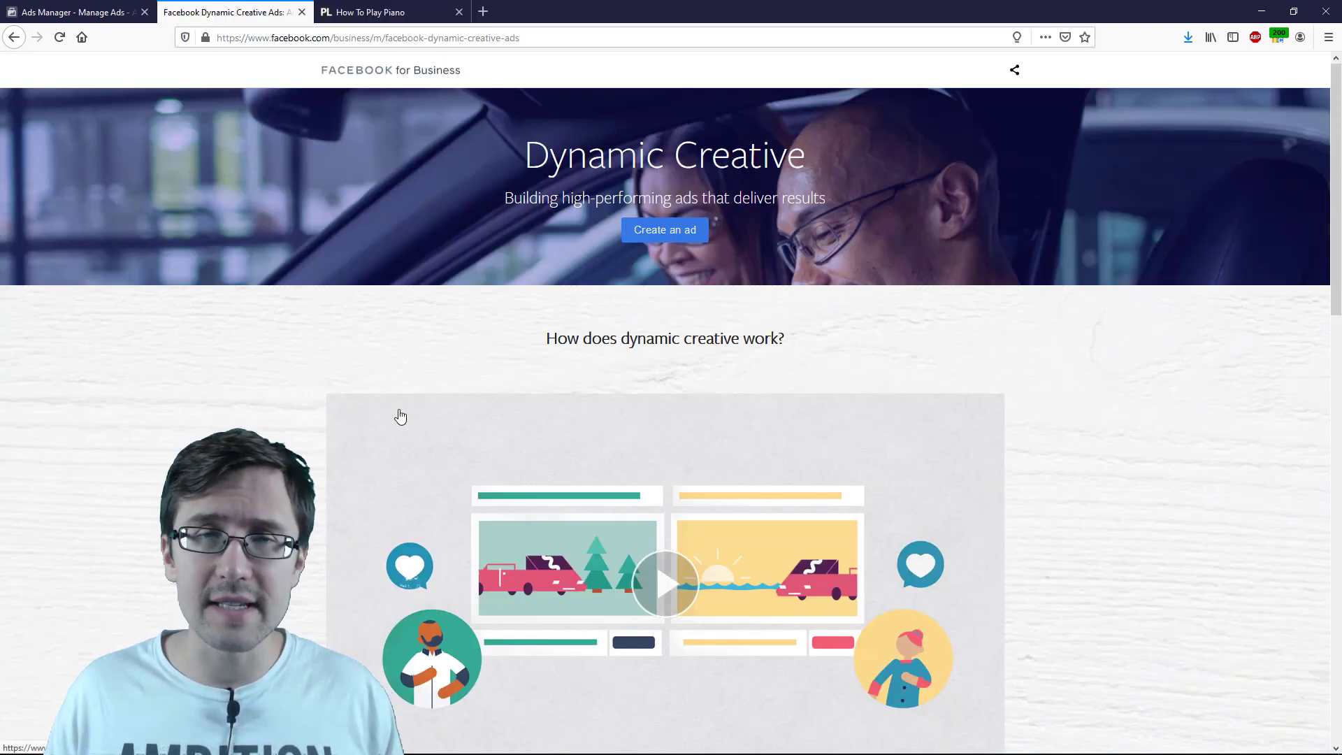
pyautogui.scroll(-10, 683, 170)
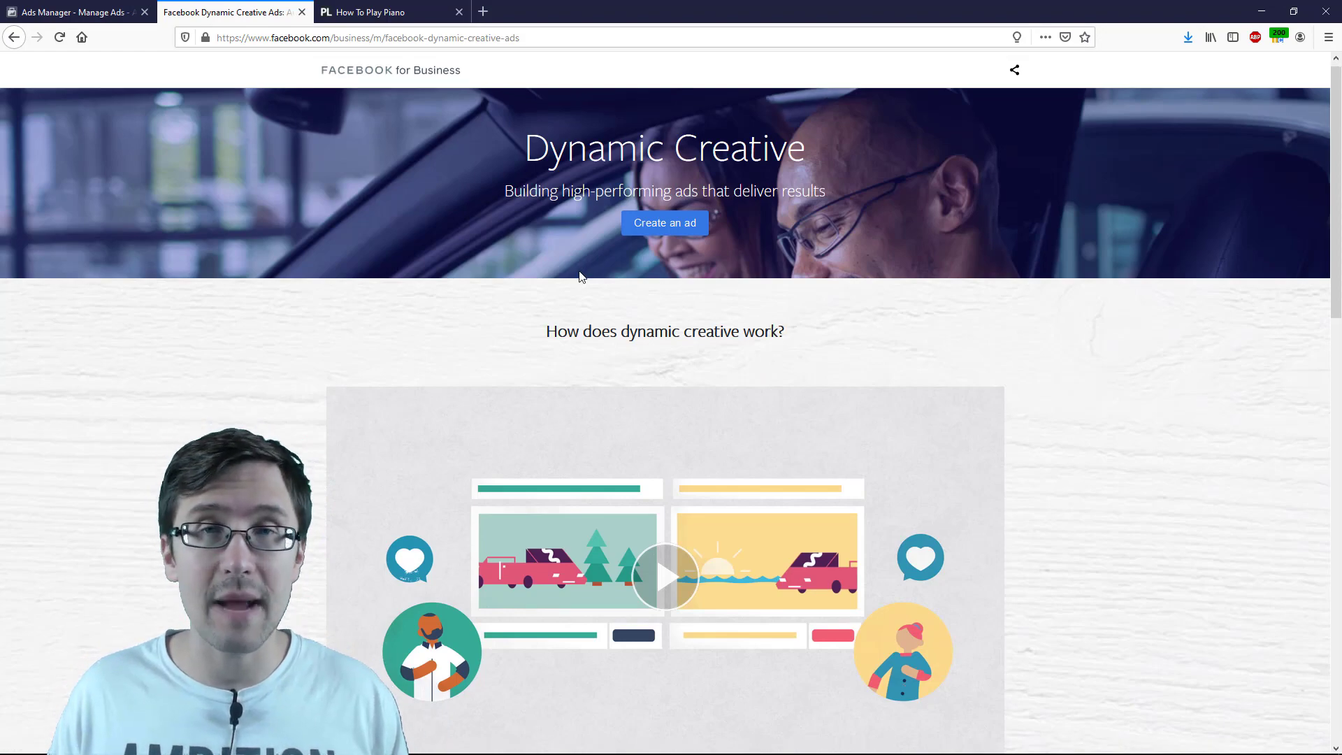
pyautogui.scroll(6, 567, 344)
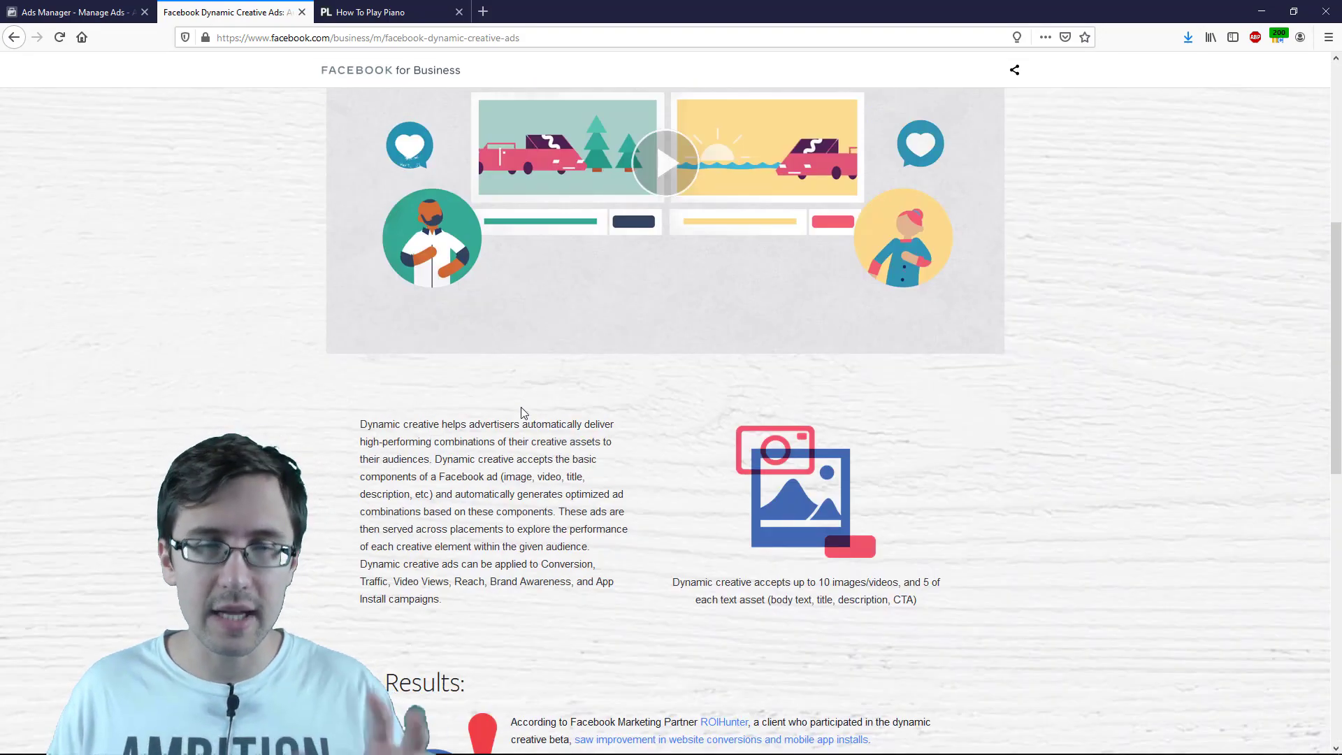
pyautogui.scroll(-3, 529, 447)
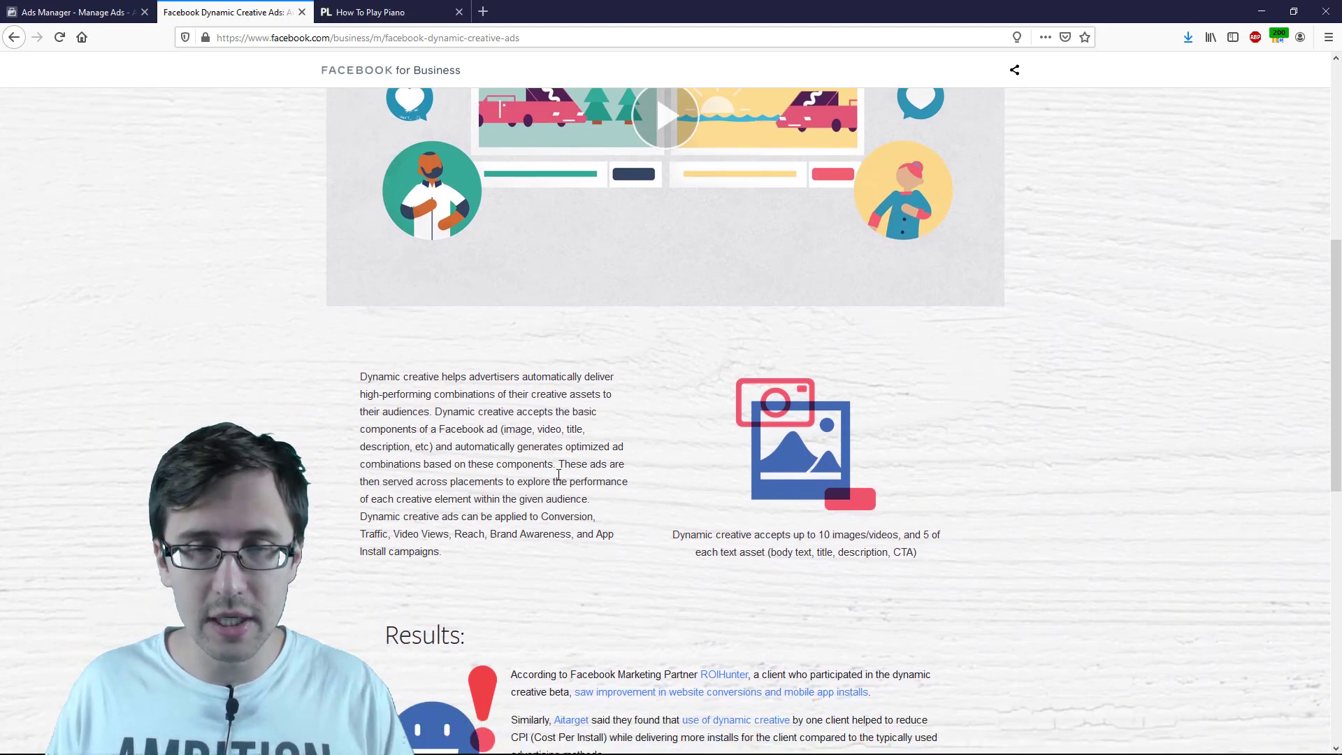
pyautogui.moveTo(681, 449); pyautogui.dragTo(812, 443)
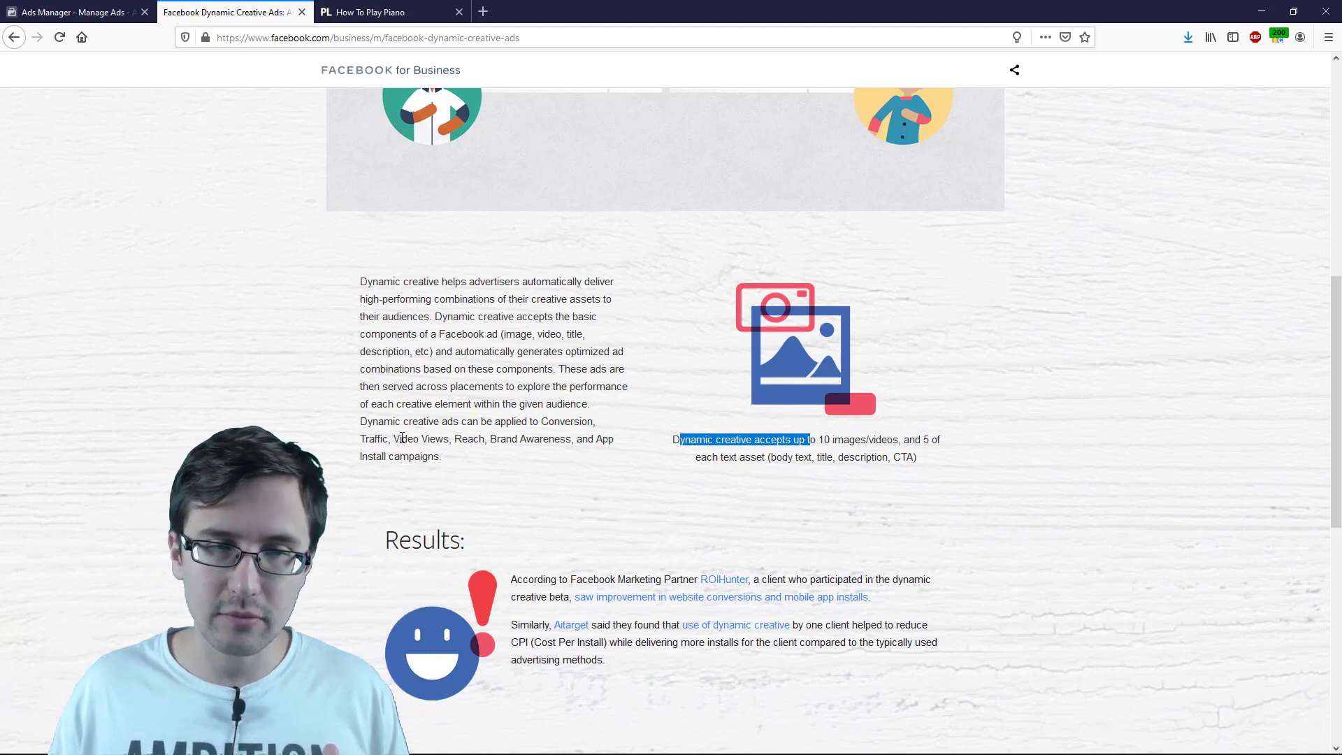
pyautogui.doubleClick(366, 440)
pyautogui.doubleClick(408, 454)
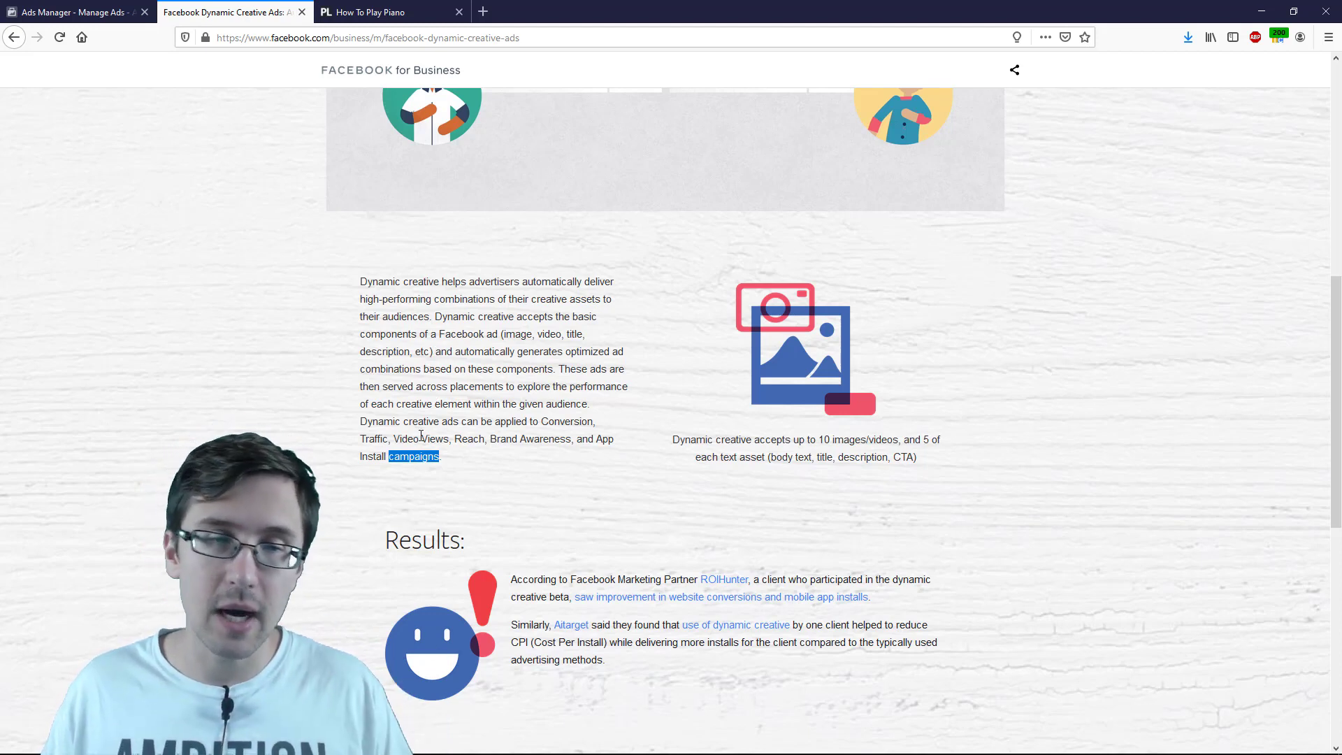
pyautogui.moveTo(402, 438); pyautogui.dragTo(523, 444)
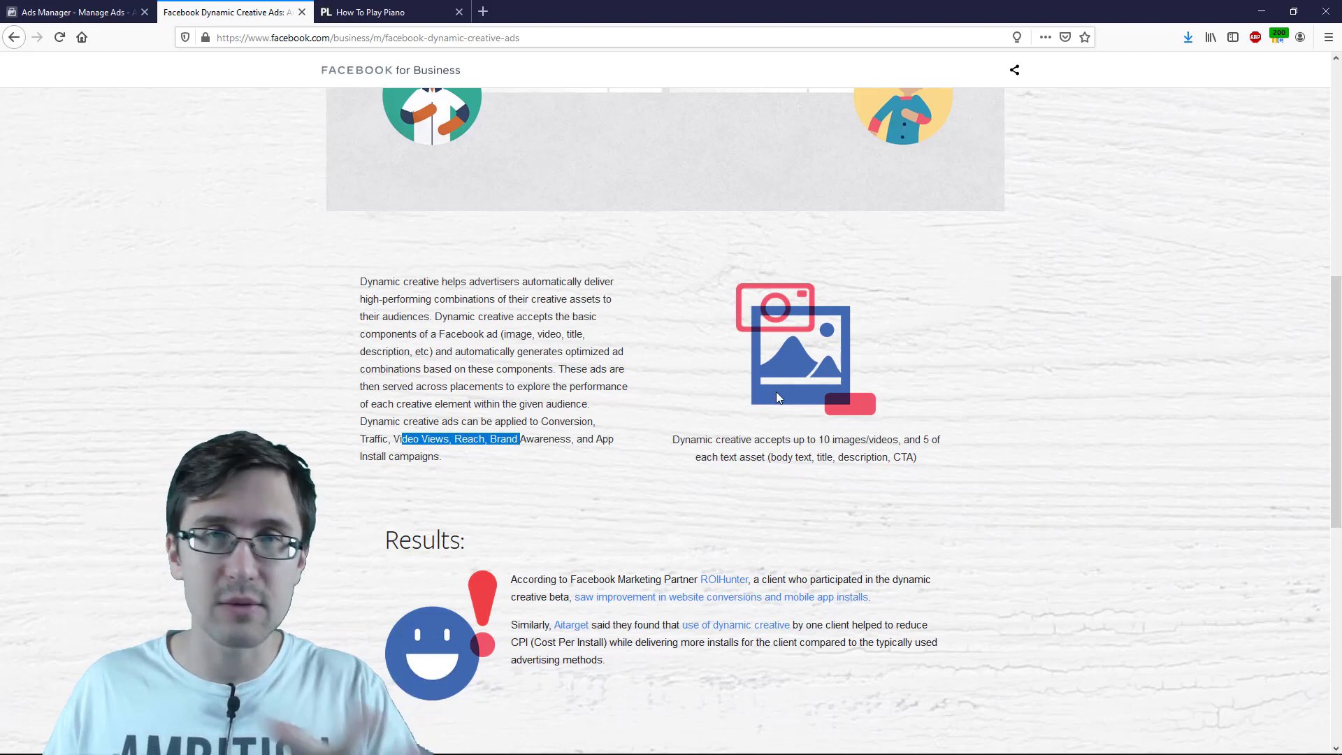
pyautogui.scroll(3, 775, 387)
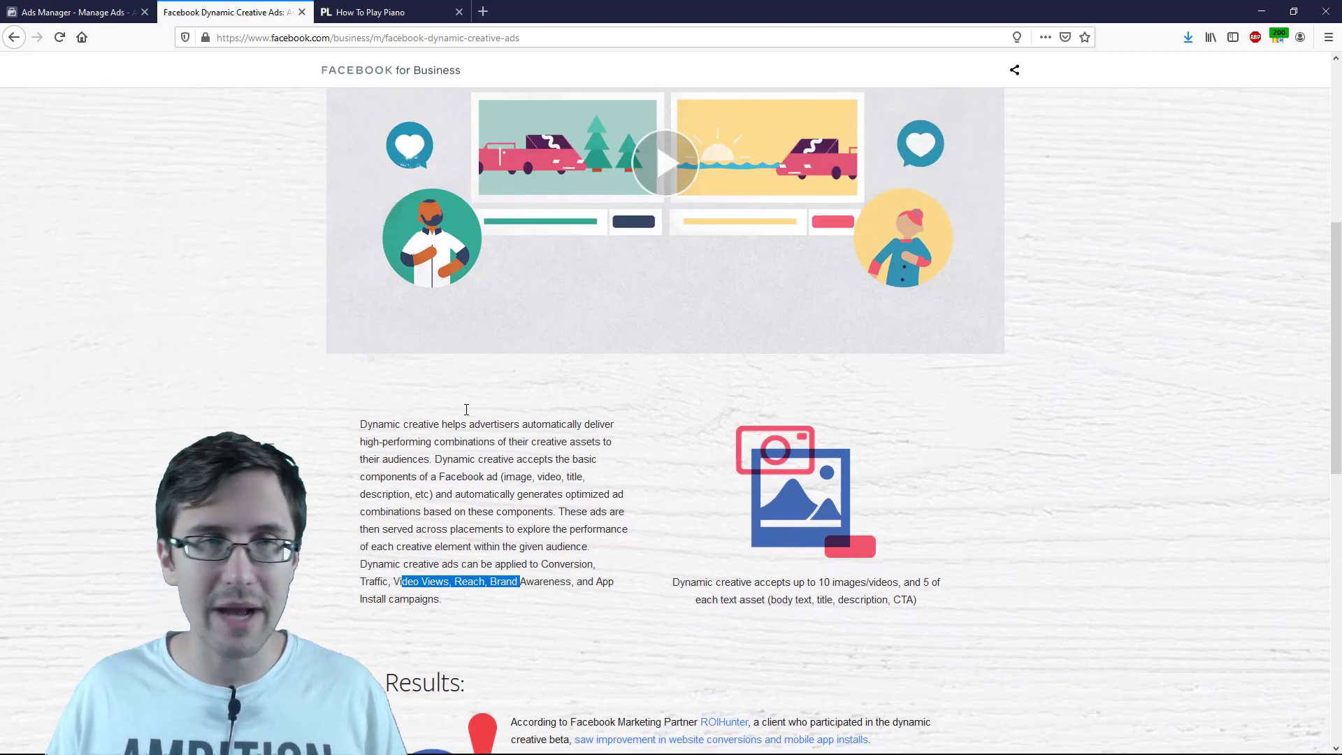
# Step: Start a new campaign in Ads Manager and name it "How to Play Piano"
pyautogui.click(70, 11)
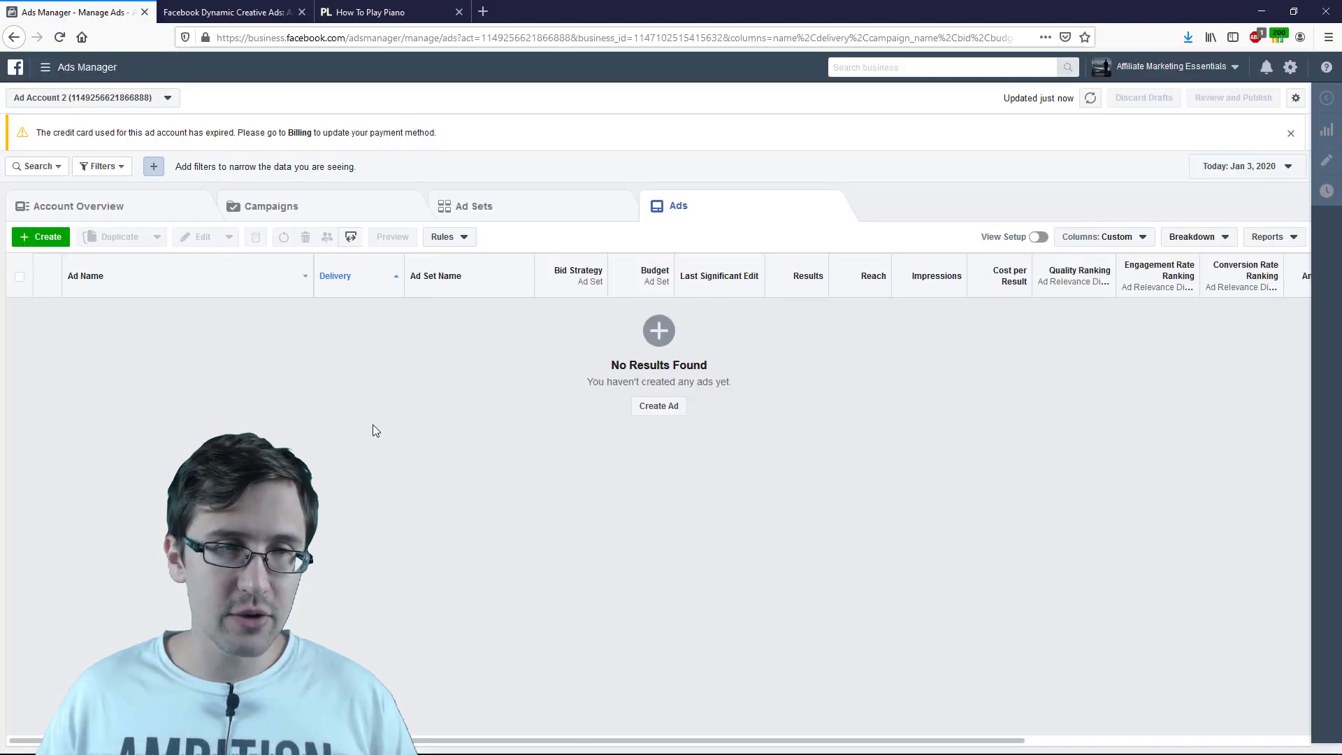
pyautogui.click(316, 210)
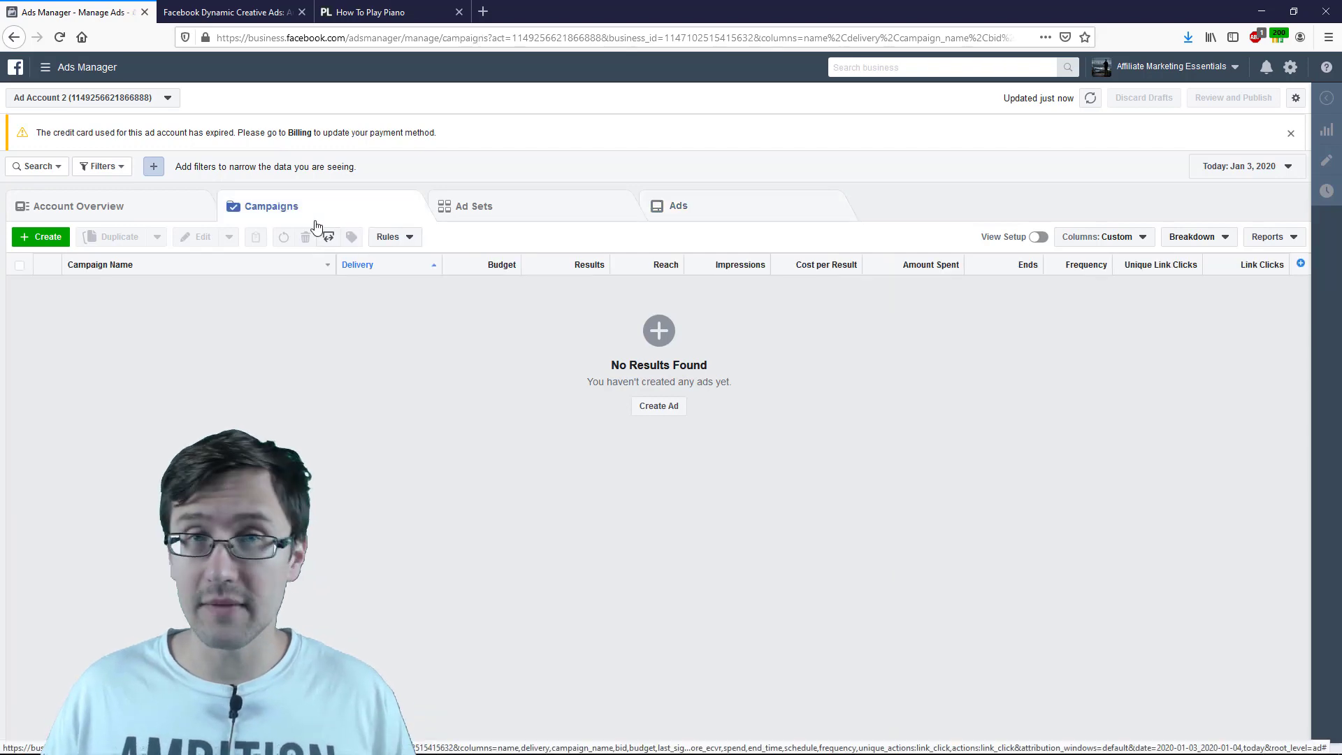
pyautogui.click(46, 237)
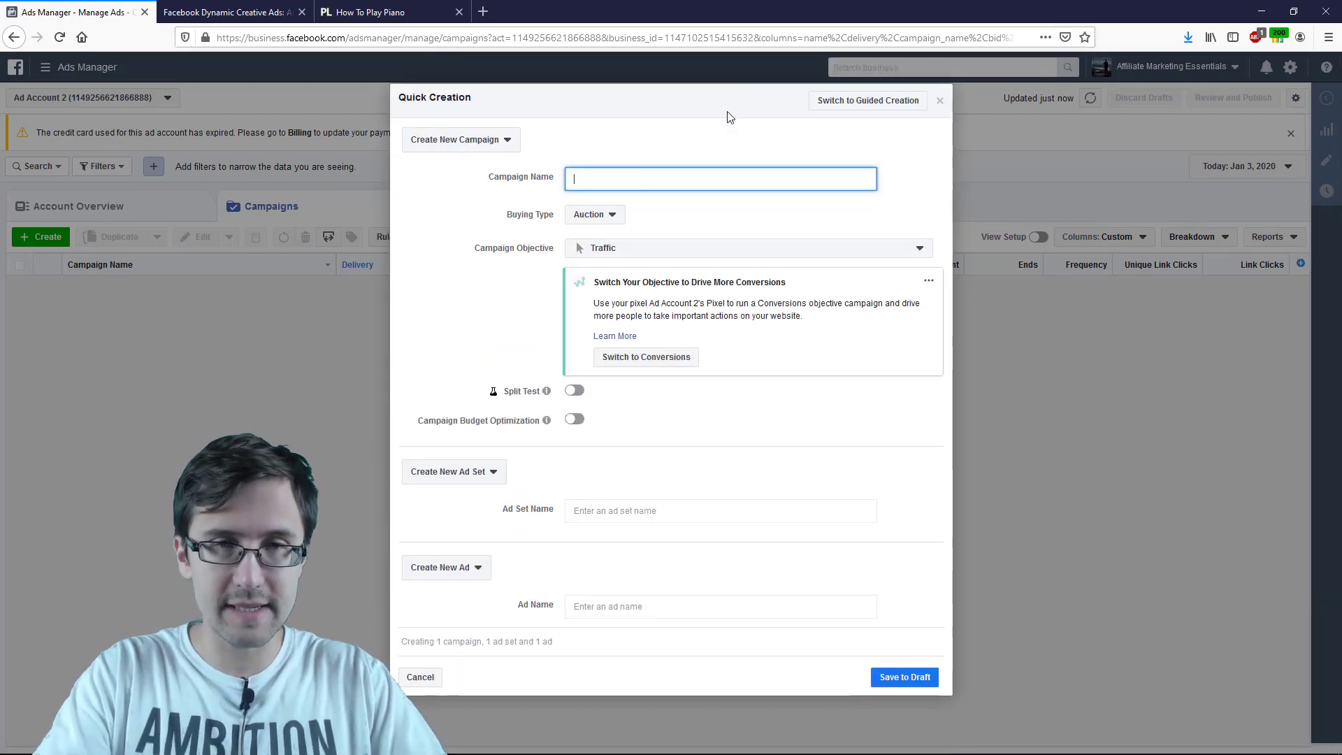
pyautogui.write('How to Play Piano')
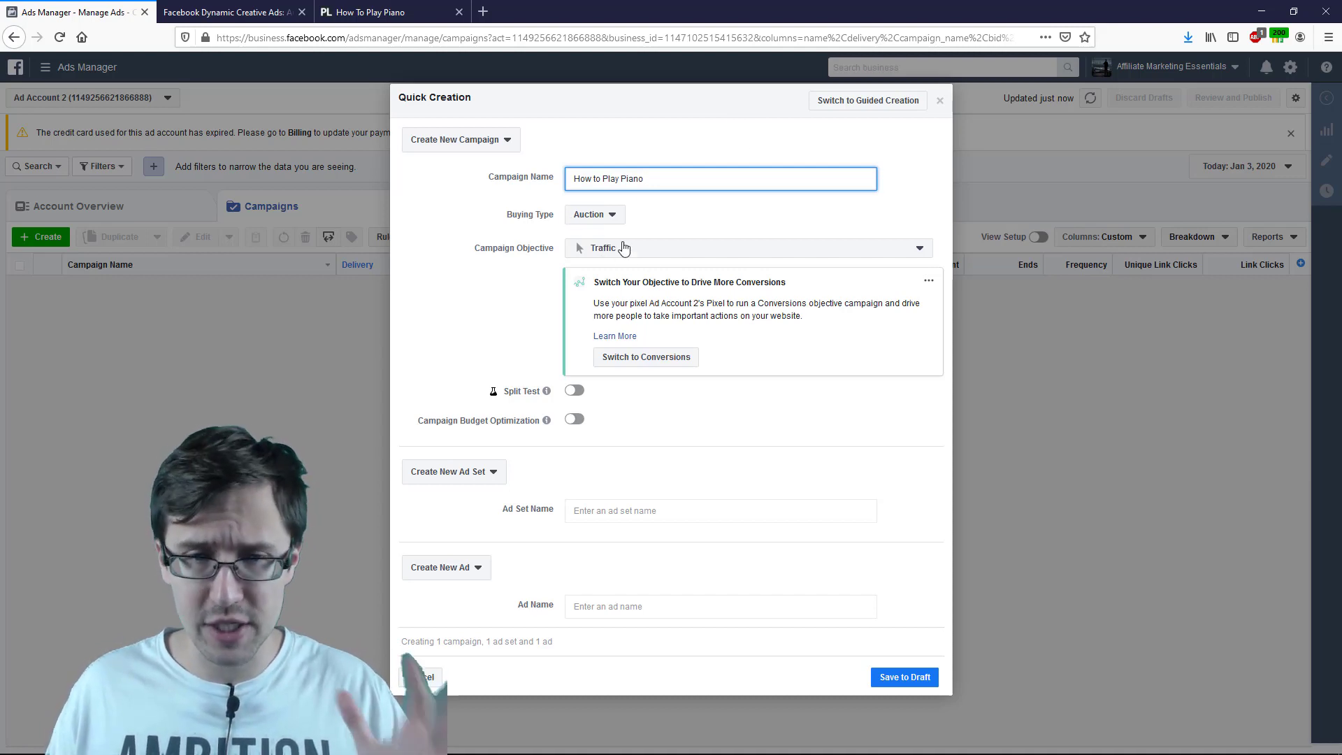
# Step: Name the ad set "Piano Lovers" and the ad "Dynamic Ad 1", and save the campaign to draft
pyautogui.click(653, 508)
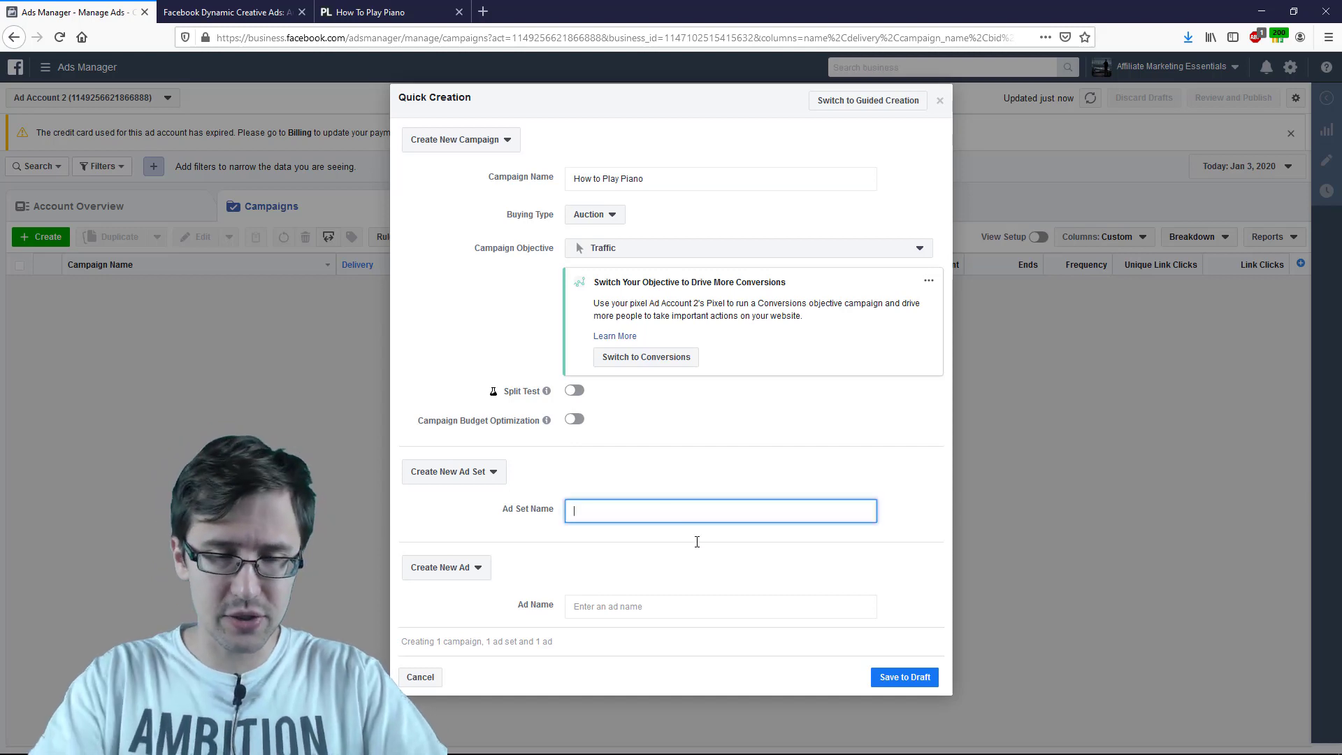
pyautogui.write('Piano Lovers')
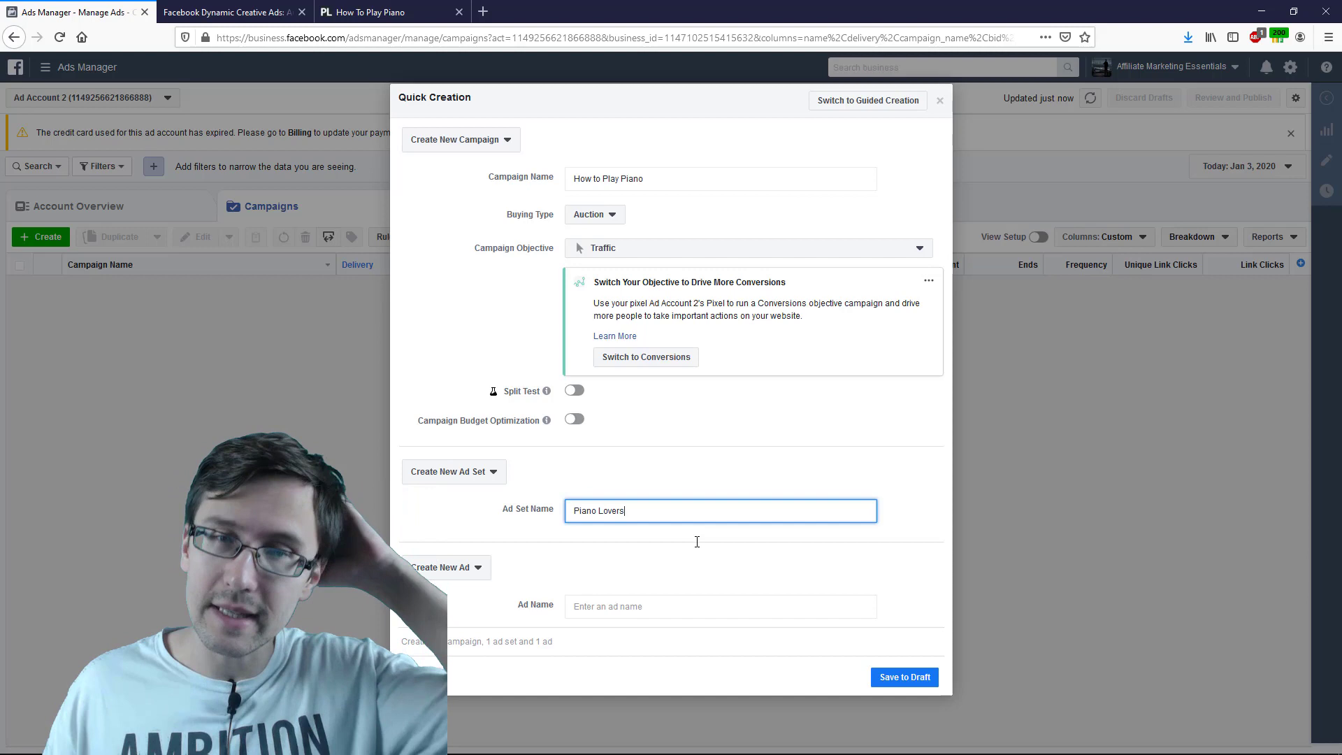
pyautogui.click(644, 606)
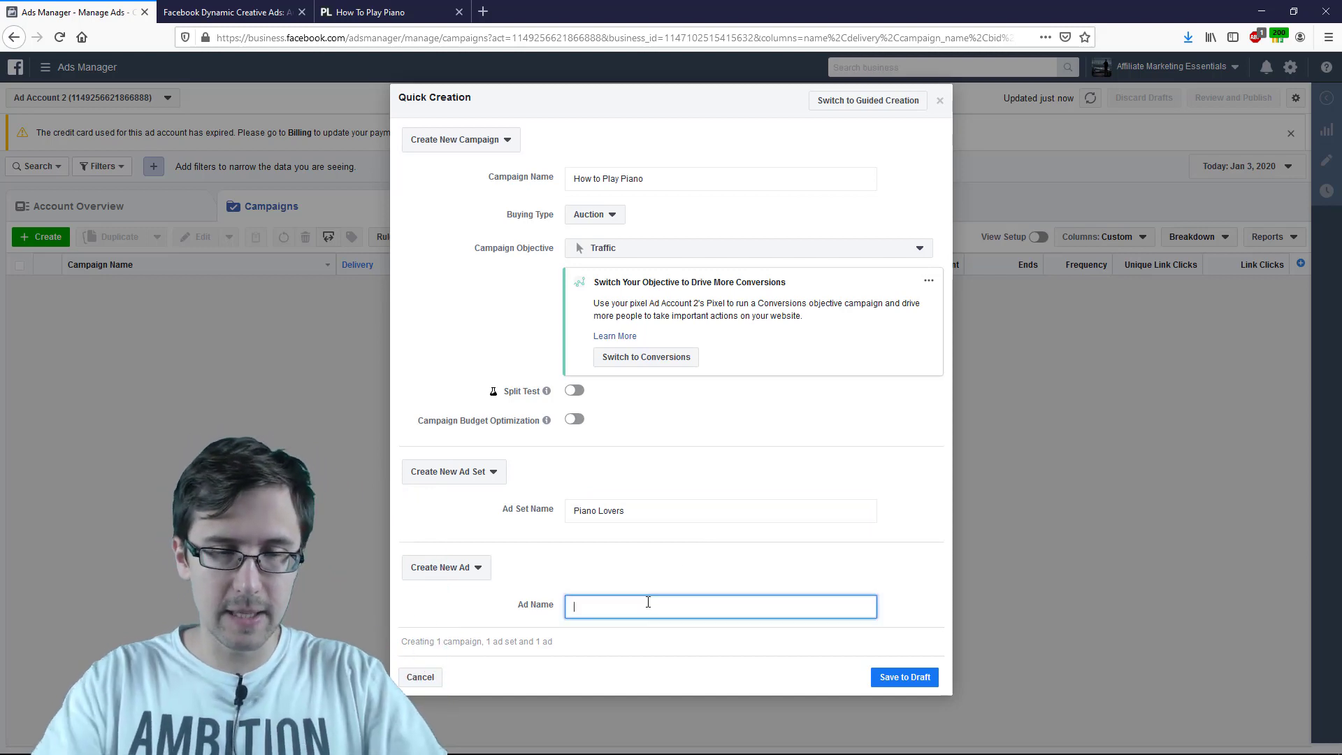
pyautogui.write('Dynamic Ad ')
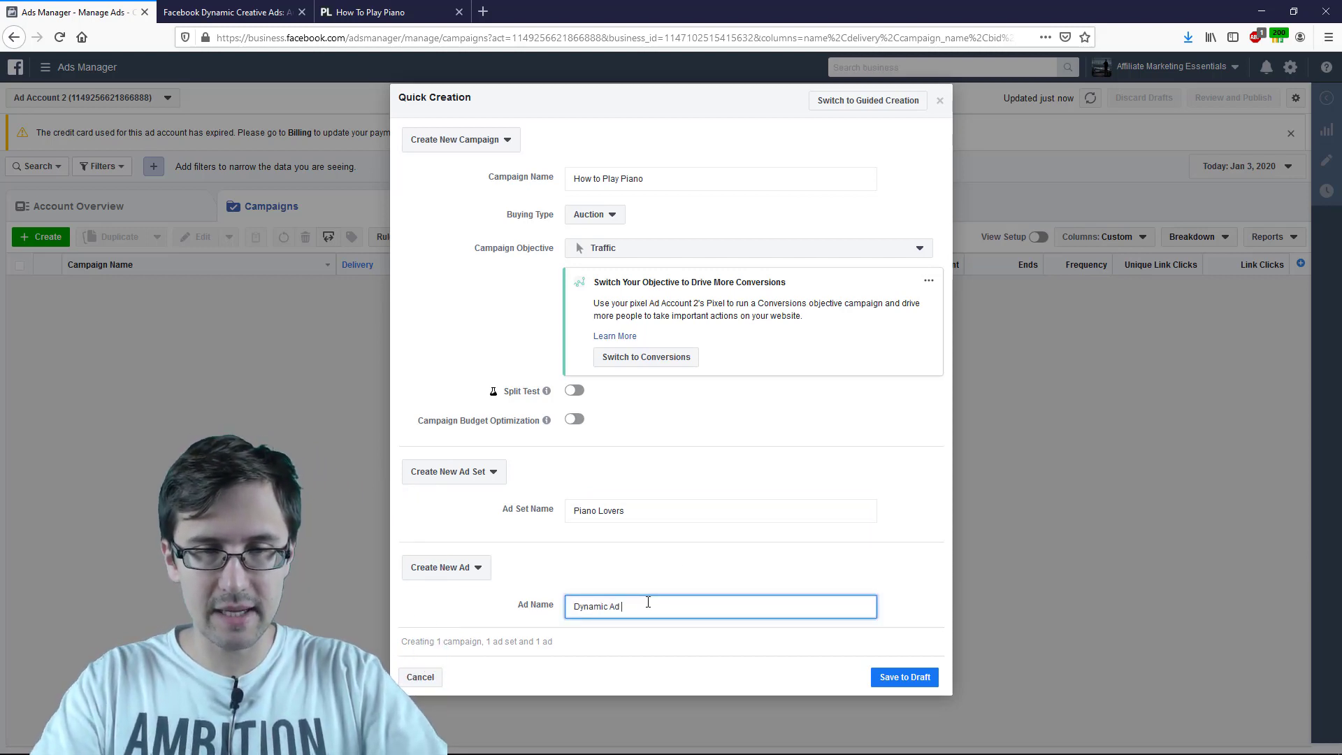
pyautogui.write('1')
pyautogui.click(903, 676)
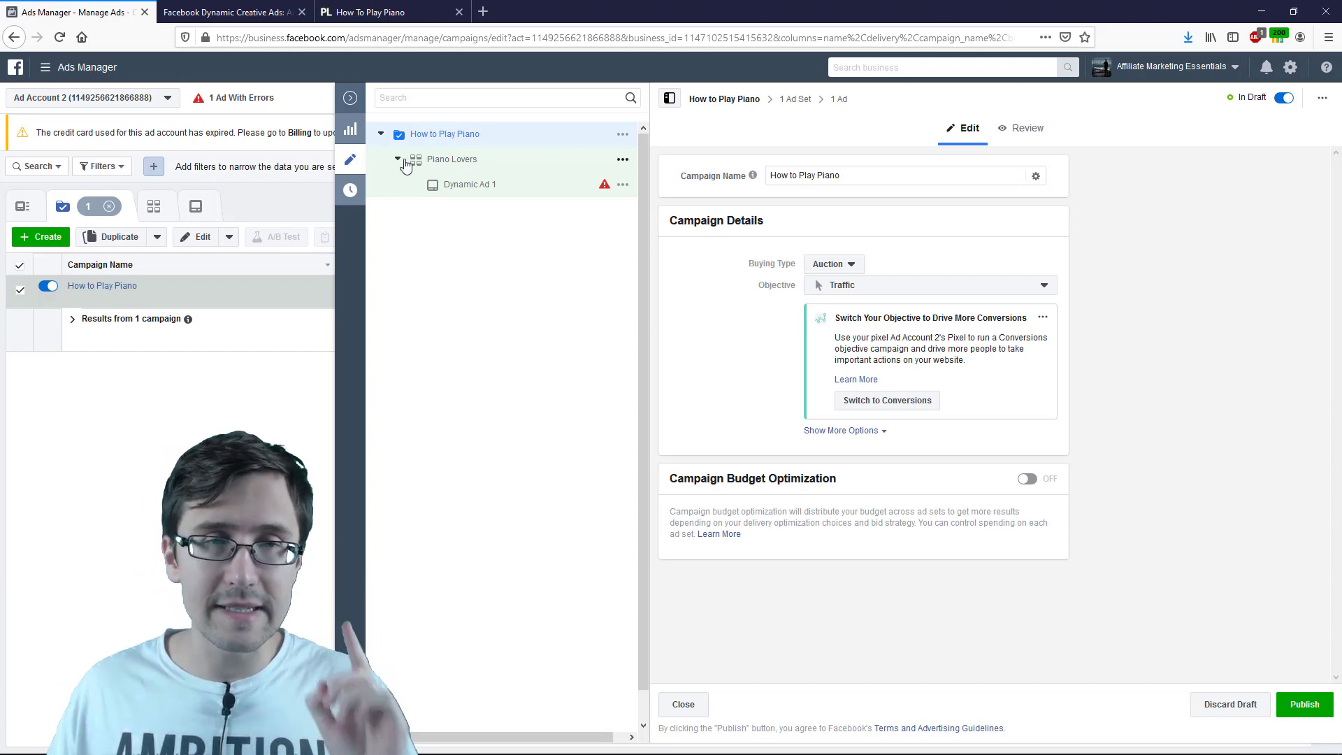
# Step: Open the Piano Lovers ad set for editing and turn on Dynamic Creative, accepting its restrictions
pyautogui.click(350, 163)
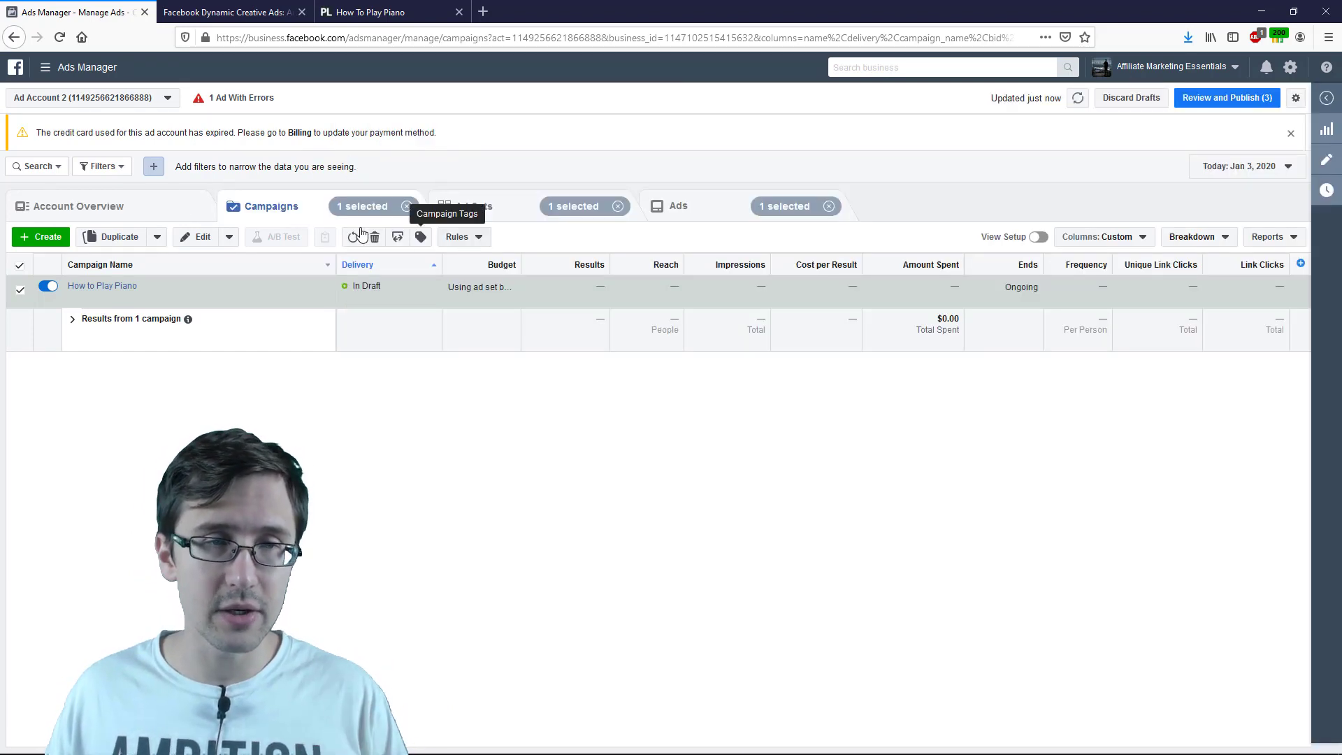
pyautogui.click(468, 219)
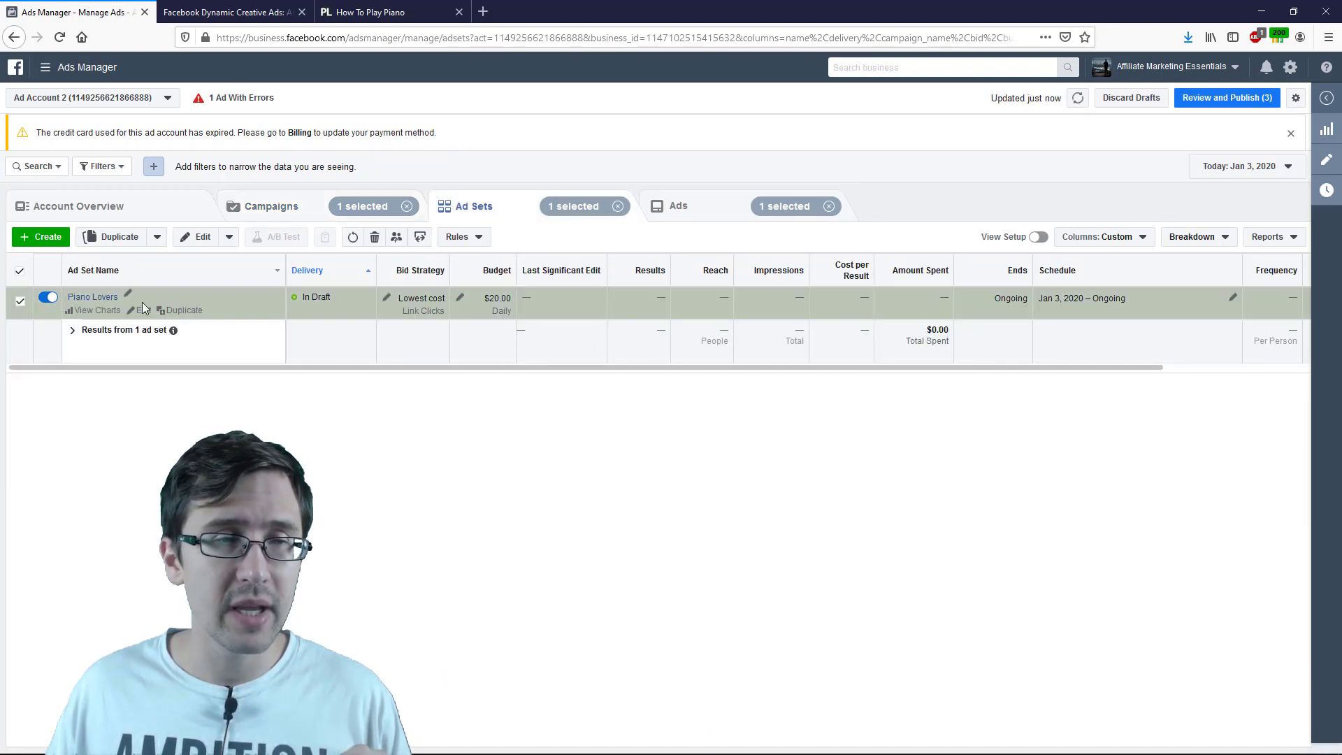
pyautogui.click(141, 310)
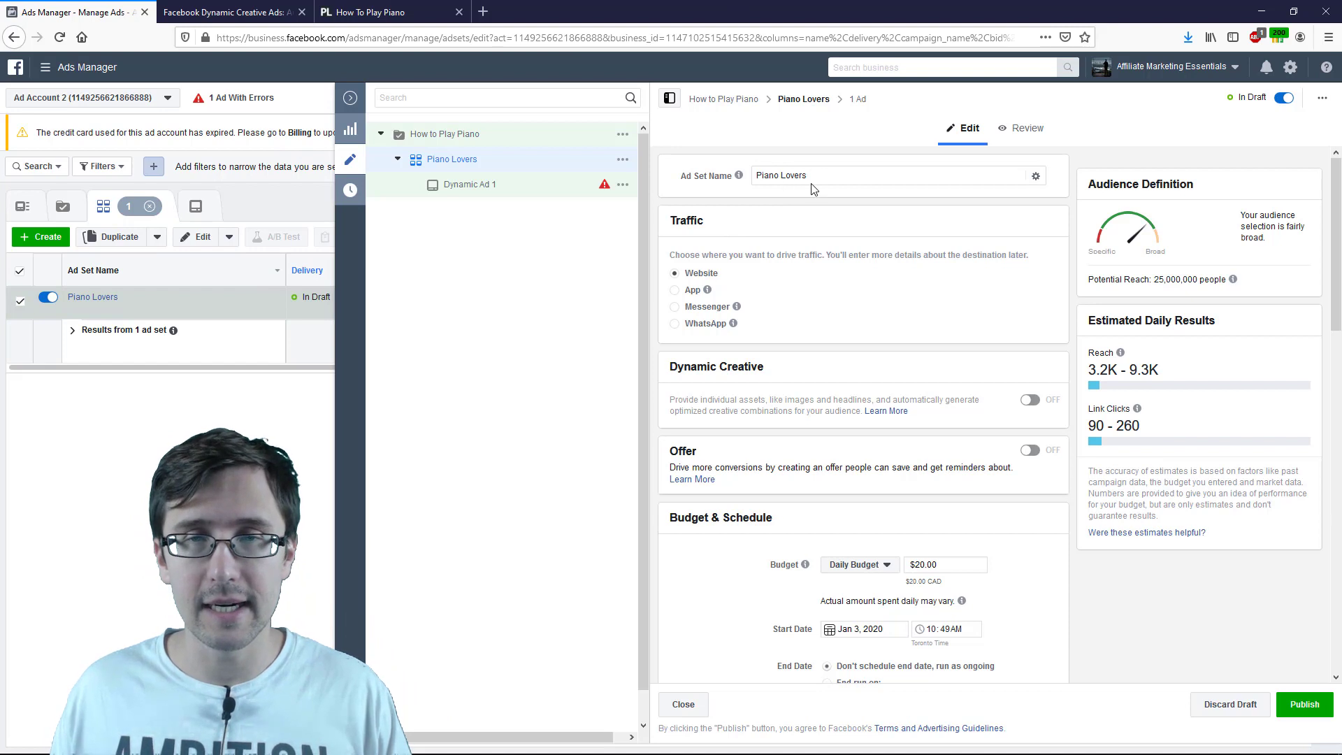
pyautogui.doubleClick(794, 176)
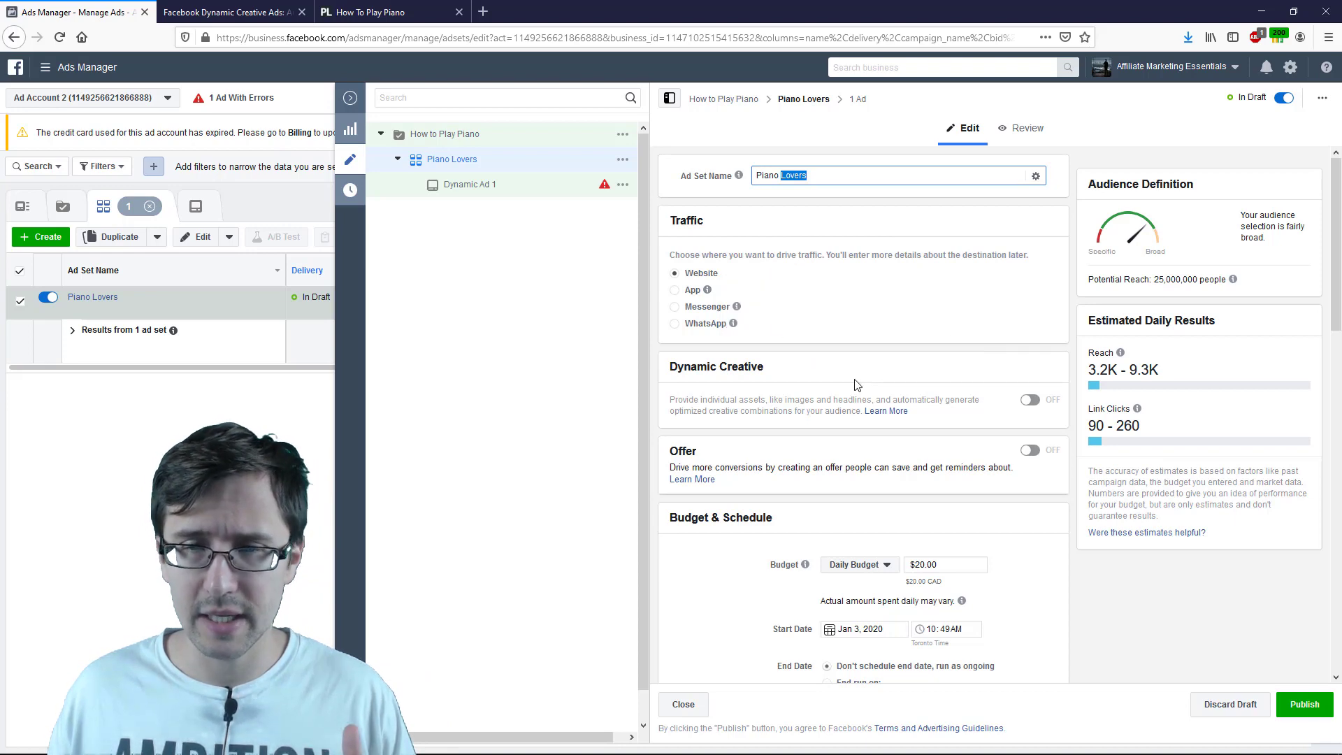
pyautogui.click(1030, 400)
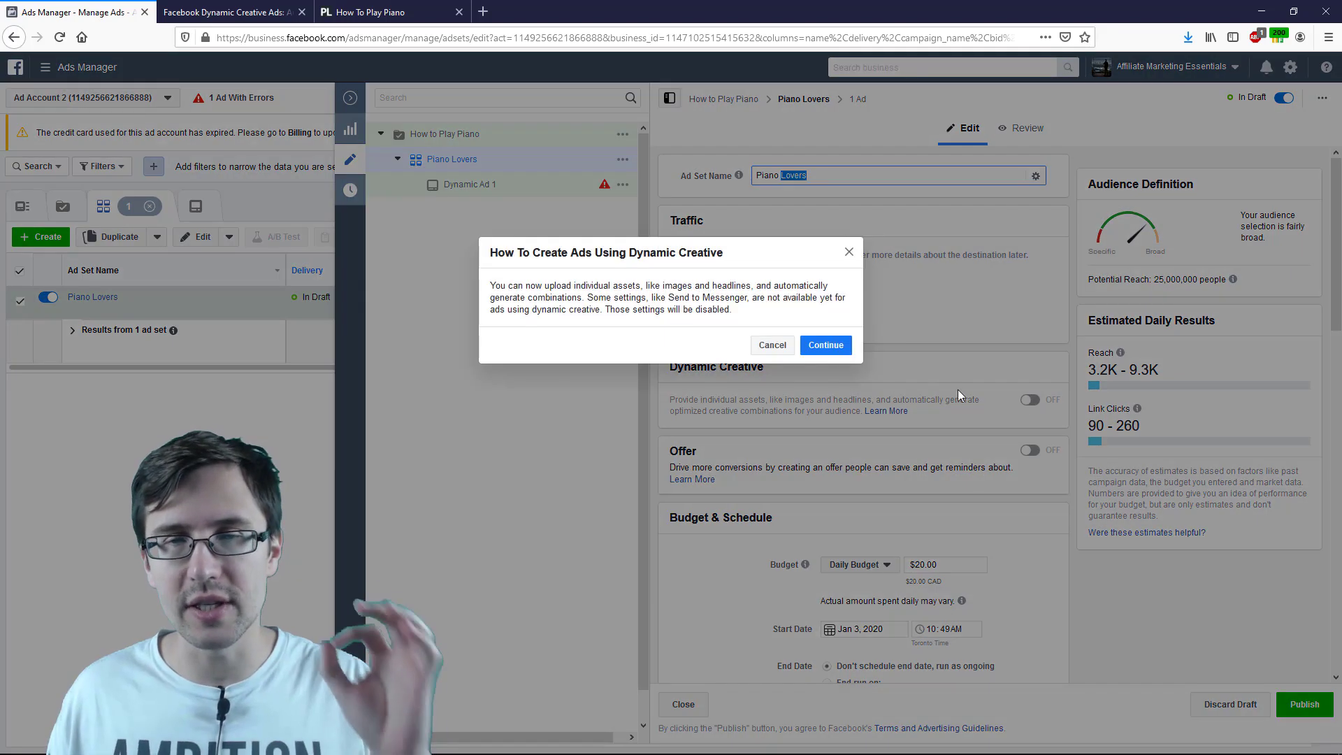
pyautogui.click(825, 346)
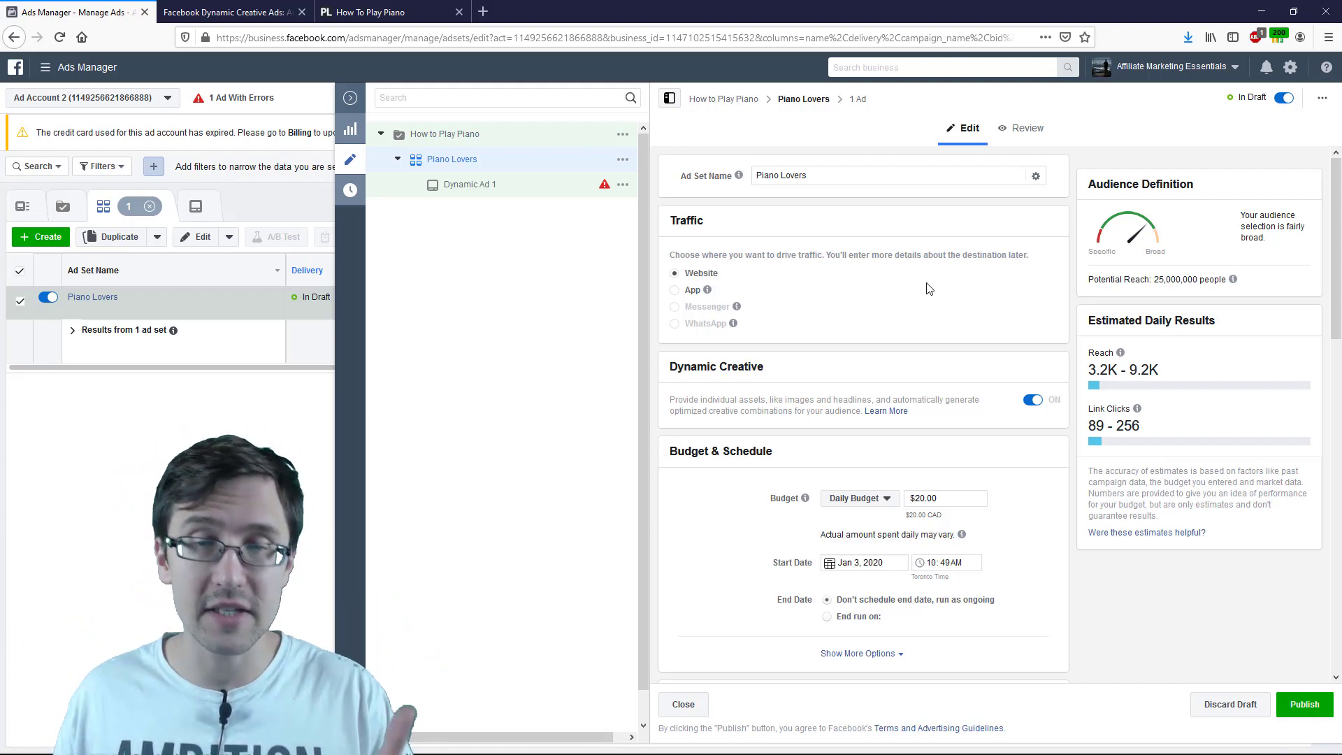
# Step: Add the country United States to the ad set's audience locations alongside Canada
pyautogui.scroll(-3, 917, 304)
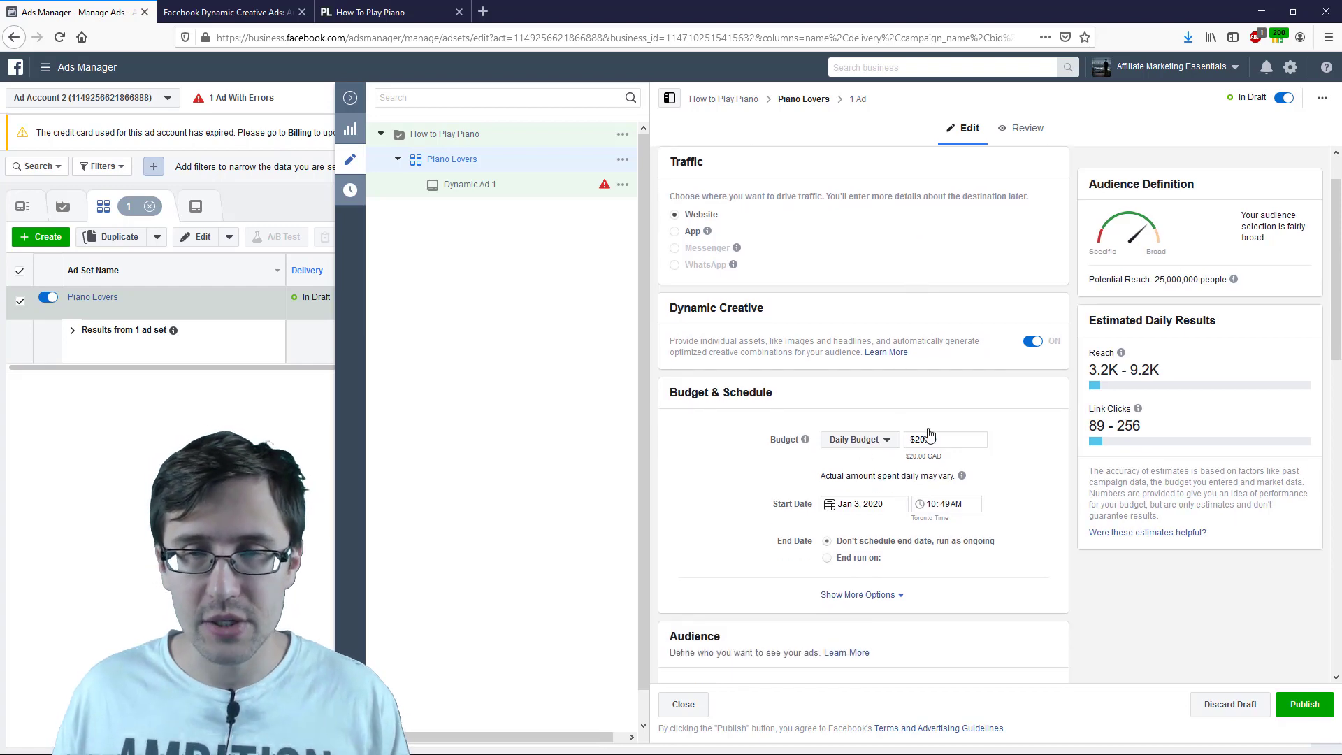
pyautogui.scroll(-1, 915, 491)
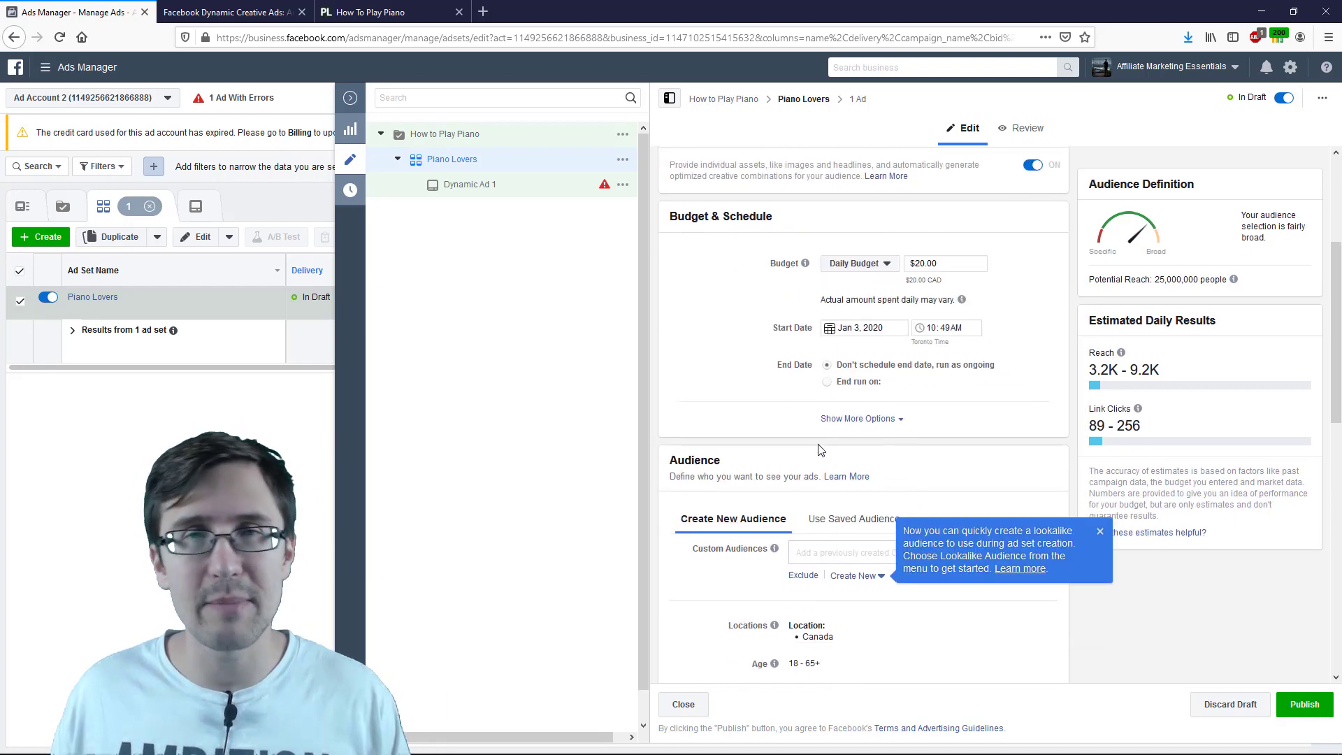
pyautogui.scroll(-3, 815, 440)
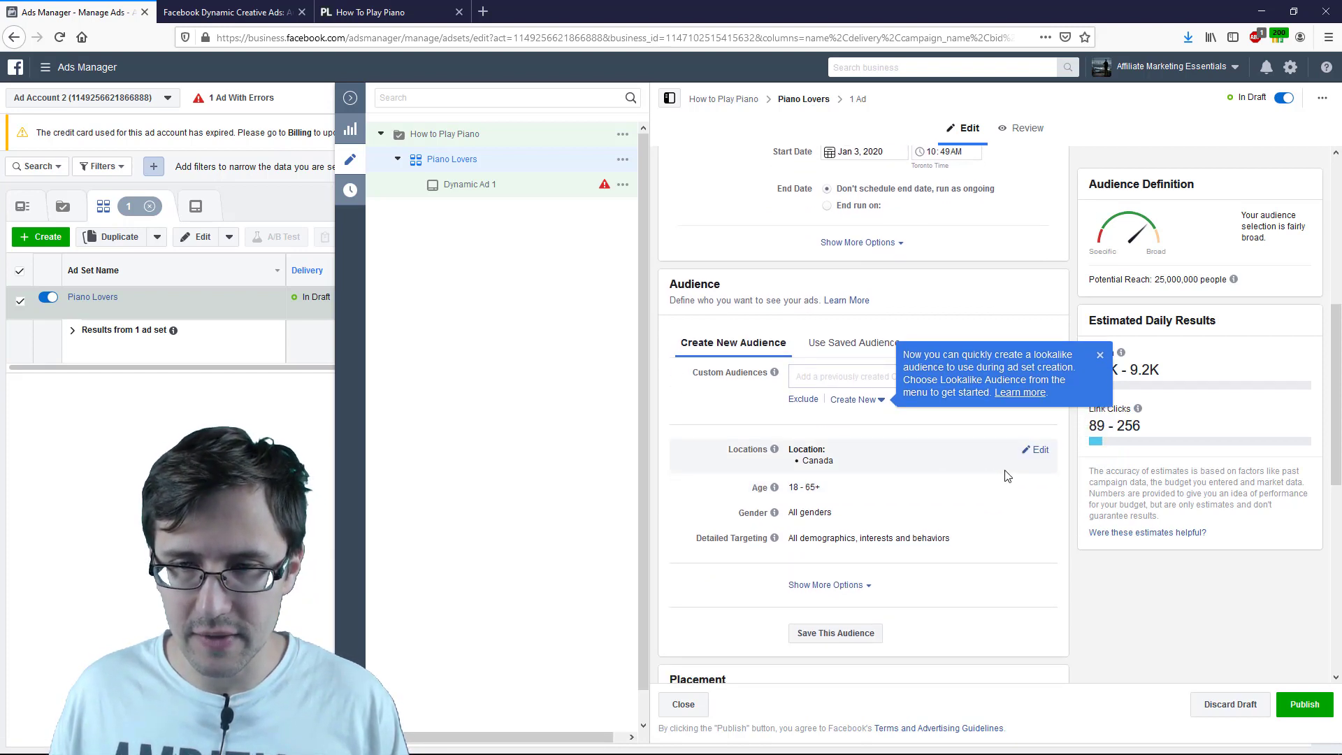
pyautogui.click(1036, 450)
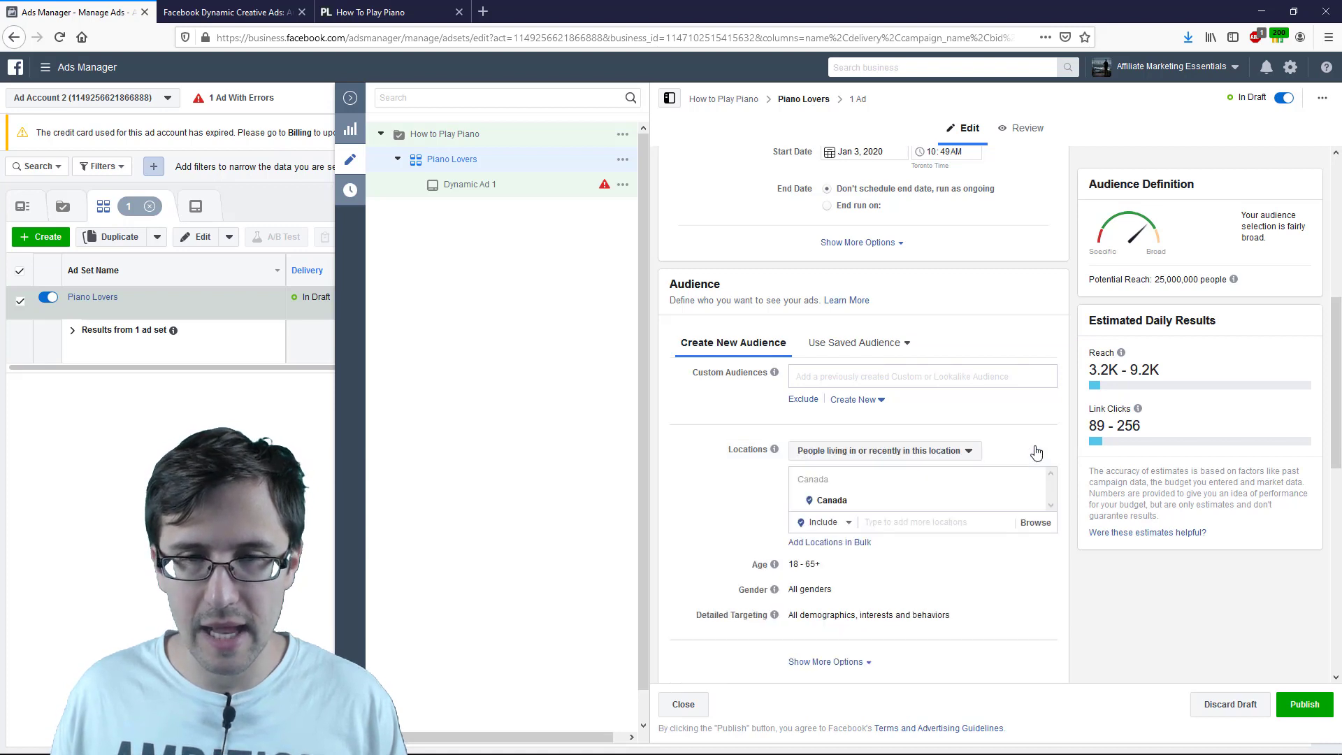
pyautogui.click(898, 601)
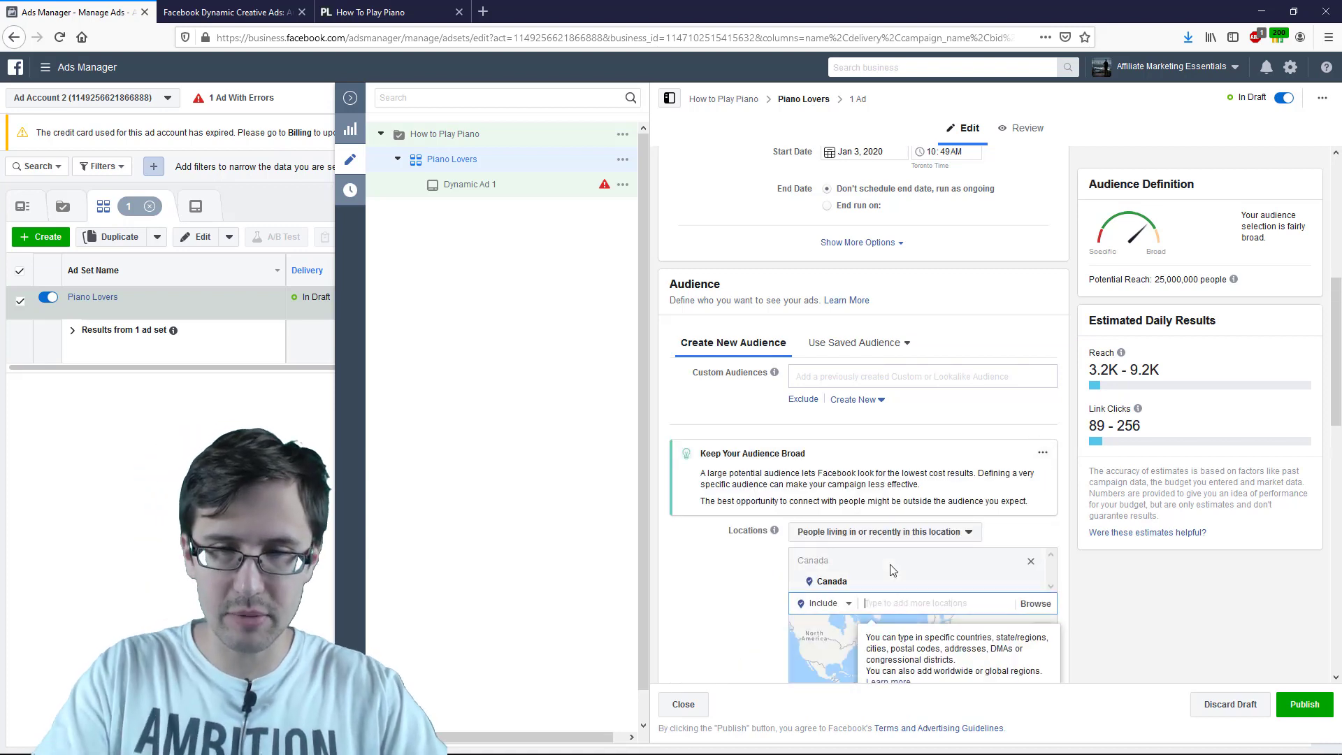
pyautogui.write('united states')
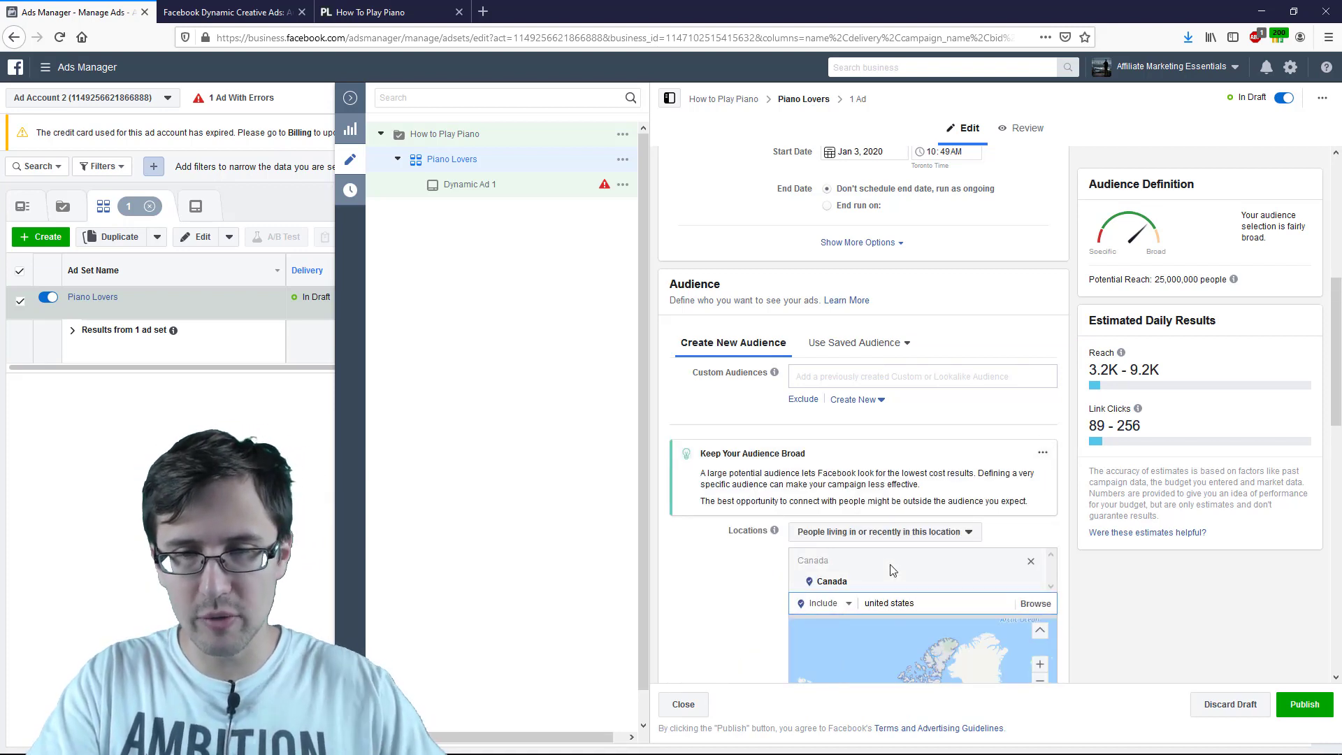
pyautogui.scroll(-2, 858, 561)
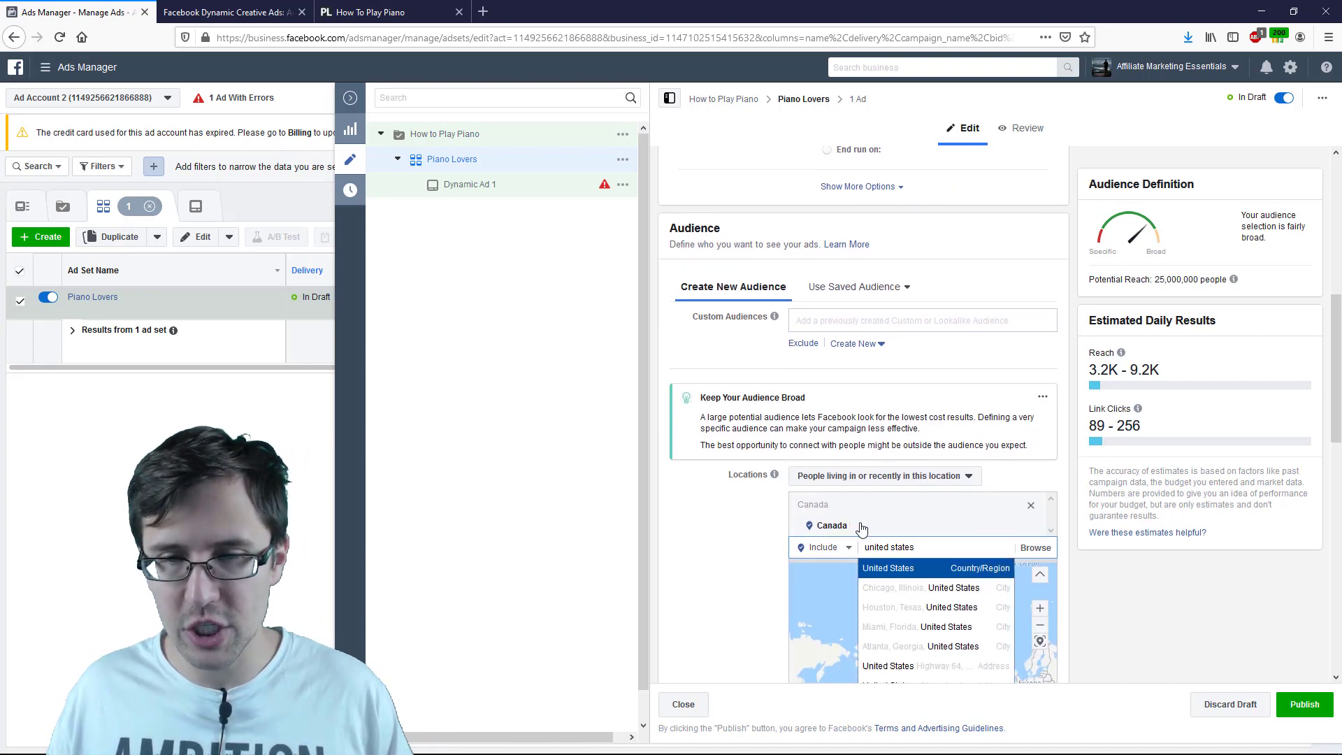
pyautogui.click(903, 570)
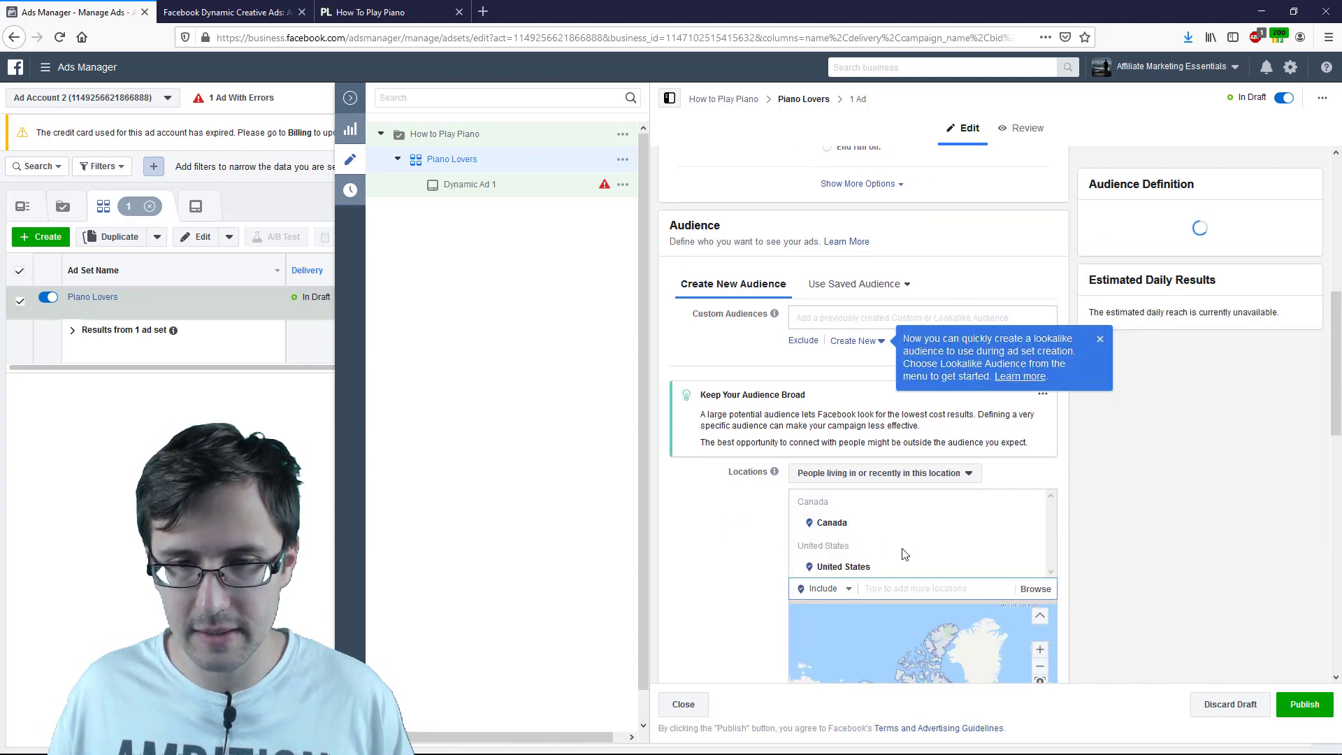
# Step: Add the interest Piano to the ad set's detailed targeting
pyautogui.scroll(-3, 763, 546)
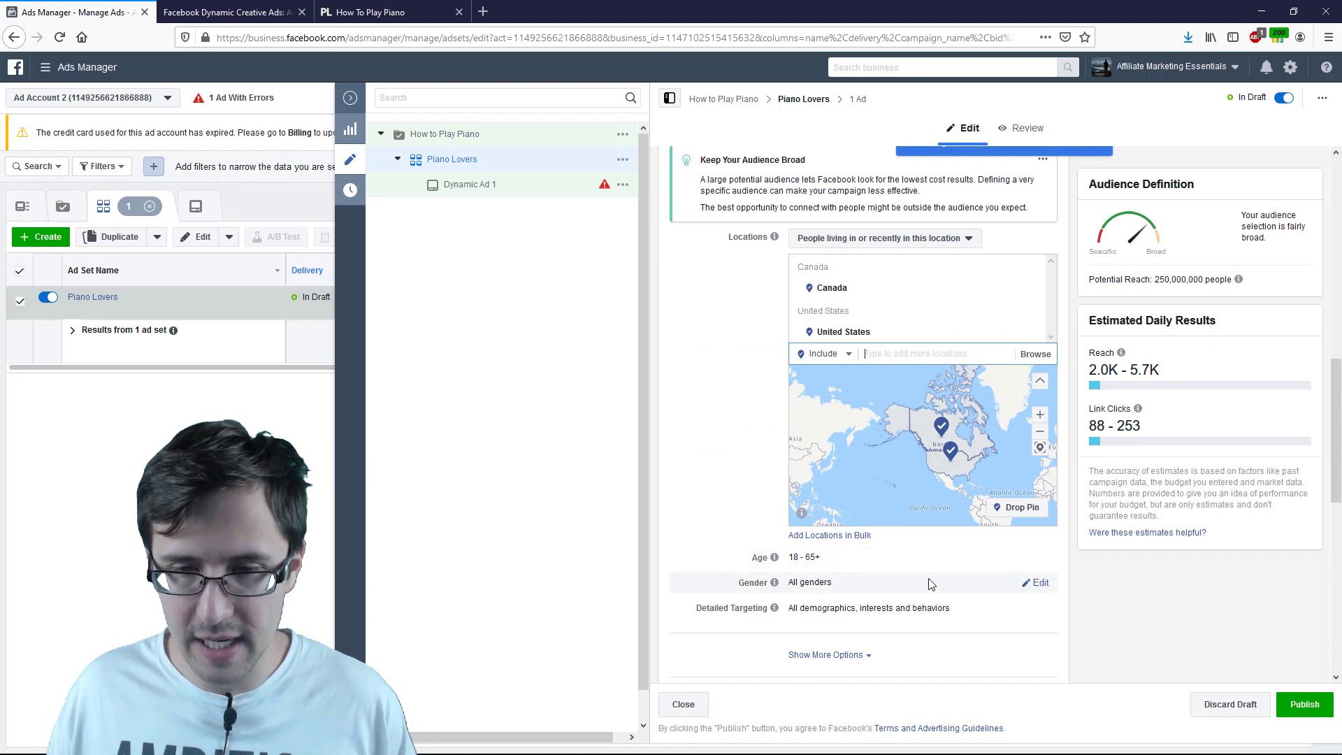
pyautogui.scroll(-1, 960, 580)
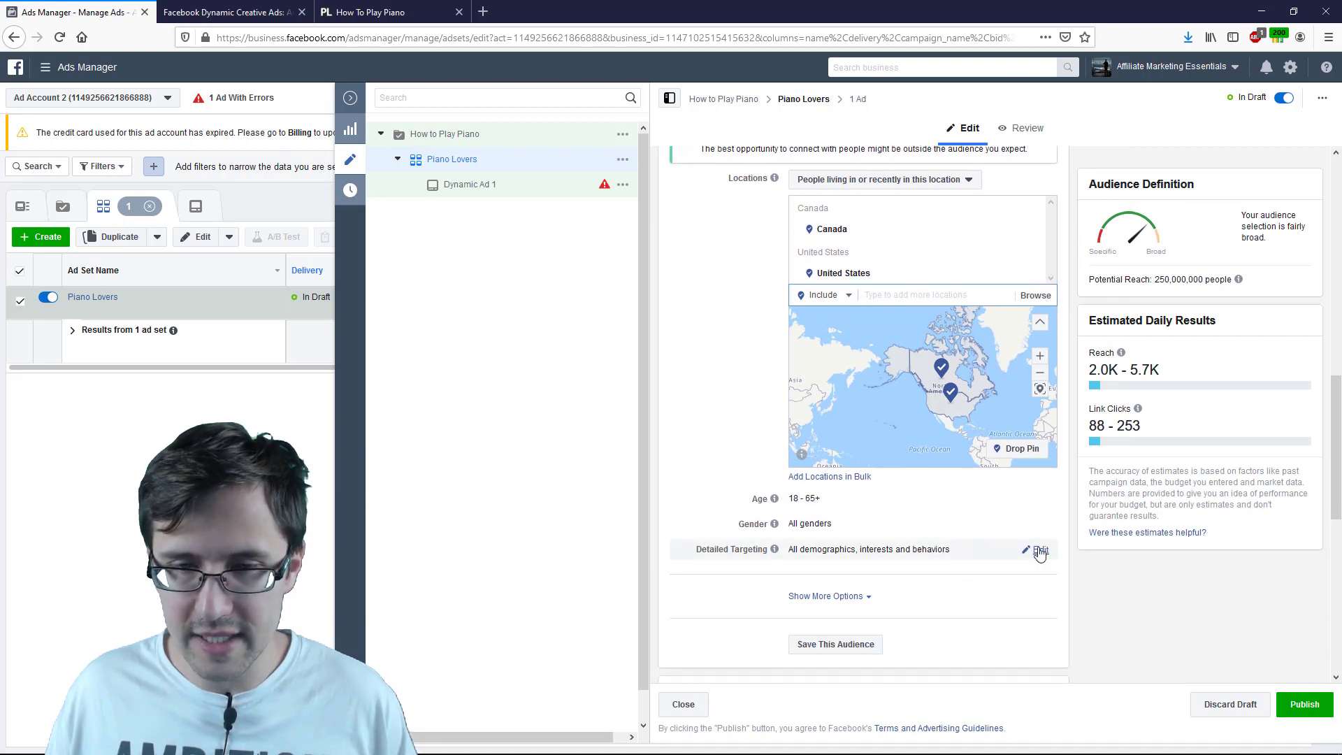
pyautogui.click(1040, 551)
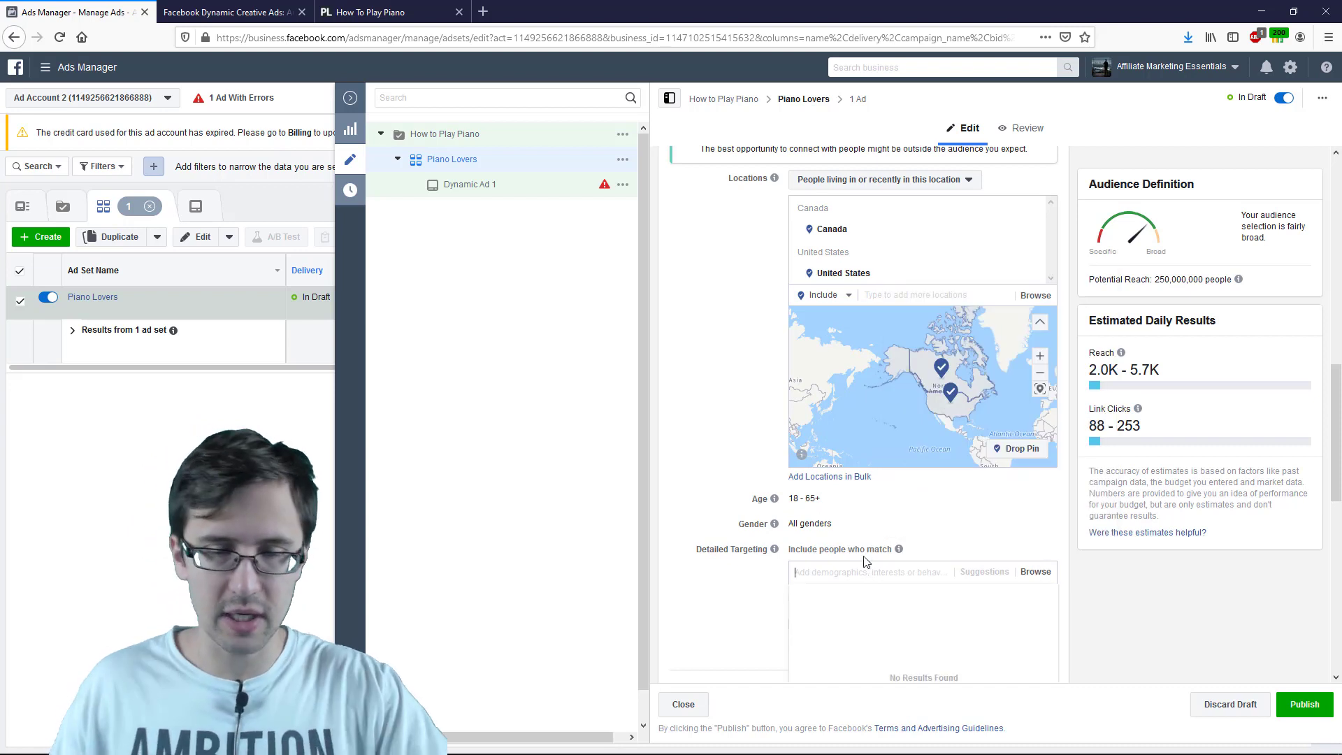
pyautogui.write('piano')
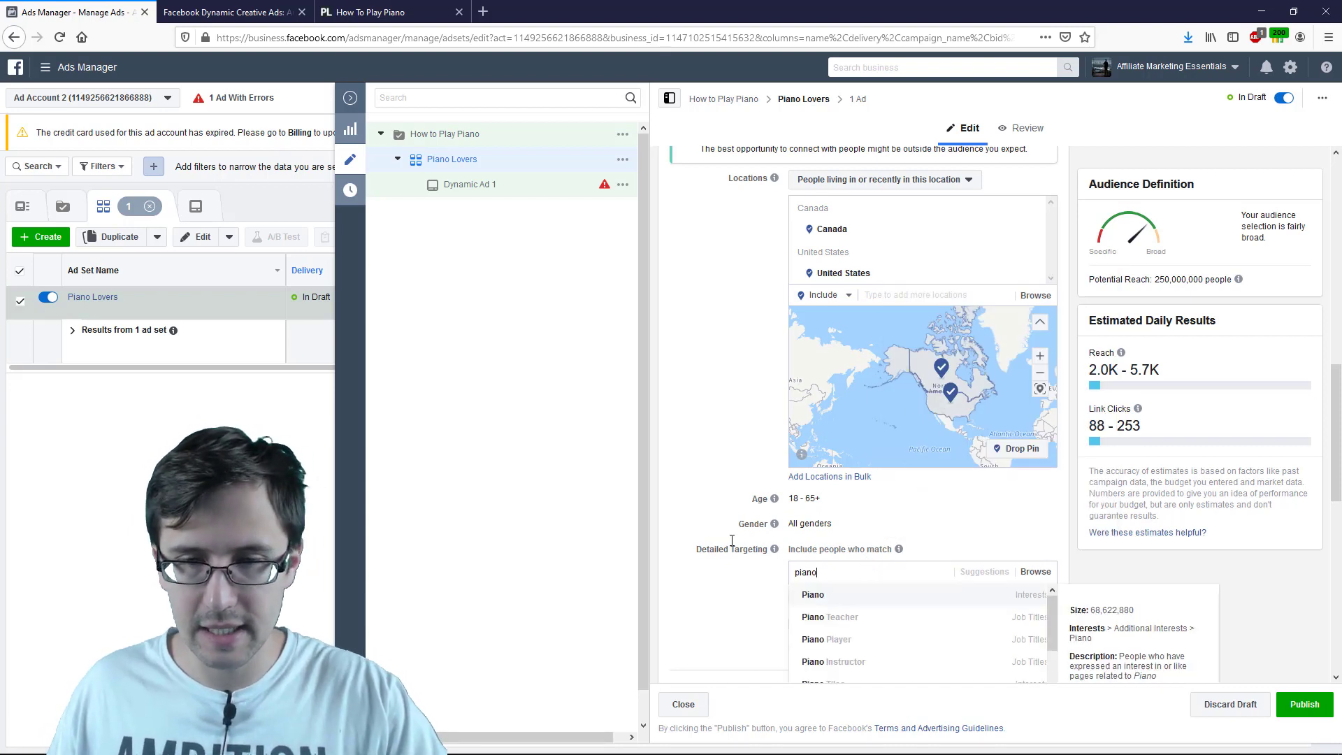
pyautogui.scroll(-3, 865, 562)
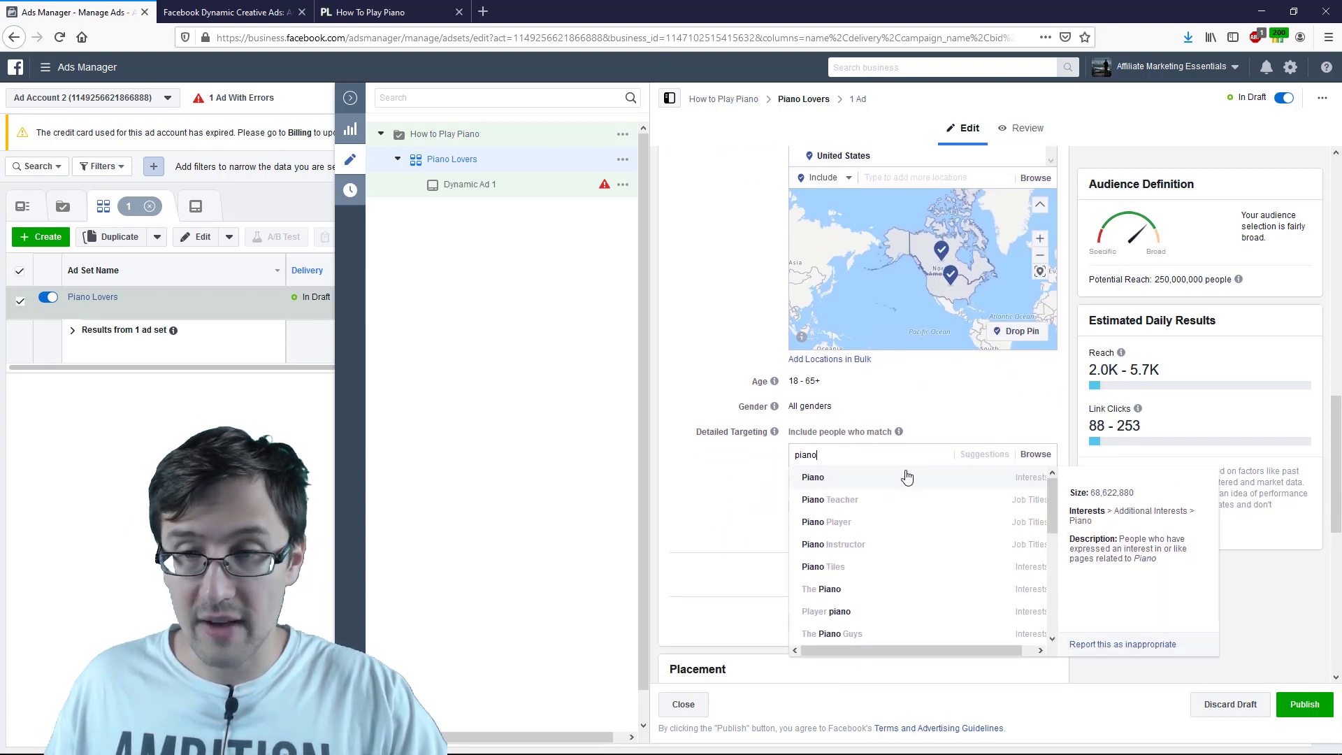
pyautogui.click(899, 477)
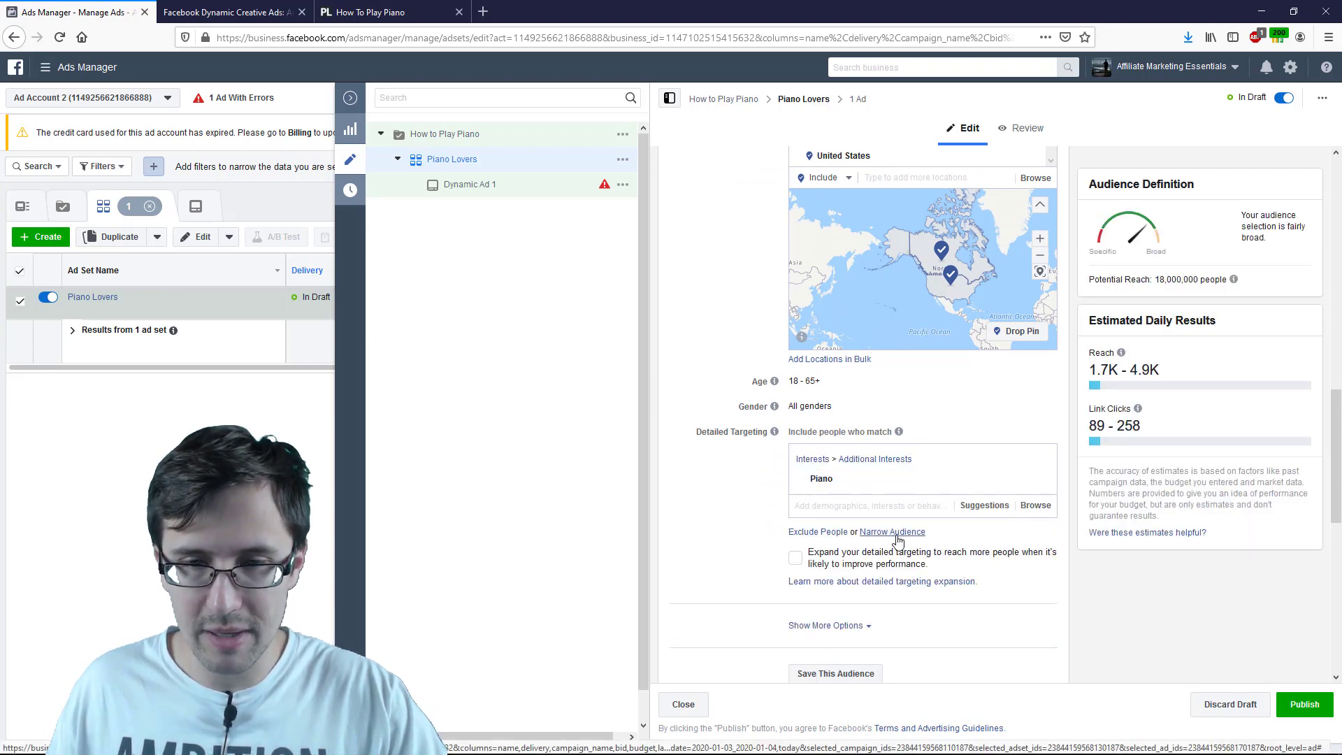
# Step: Narrow the detailed targeting so that people must also match the interest The Piano
pyautogui.click(895, 533)
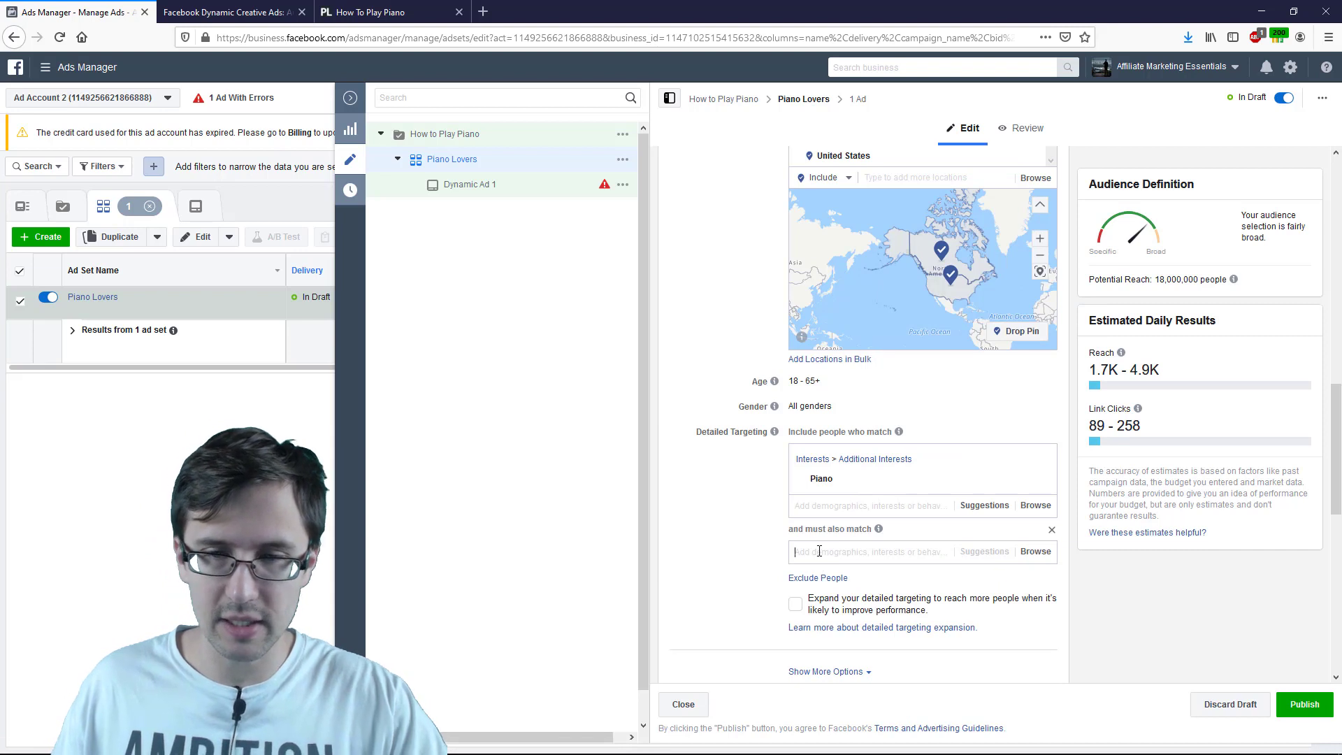
pyautogui.click(819, 552)
pyautogui.write('piano')
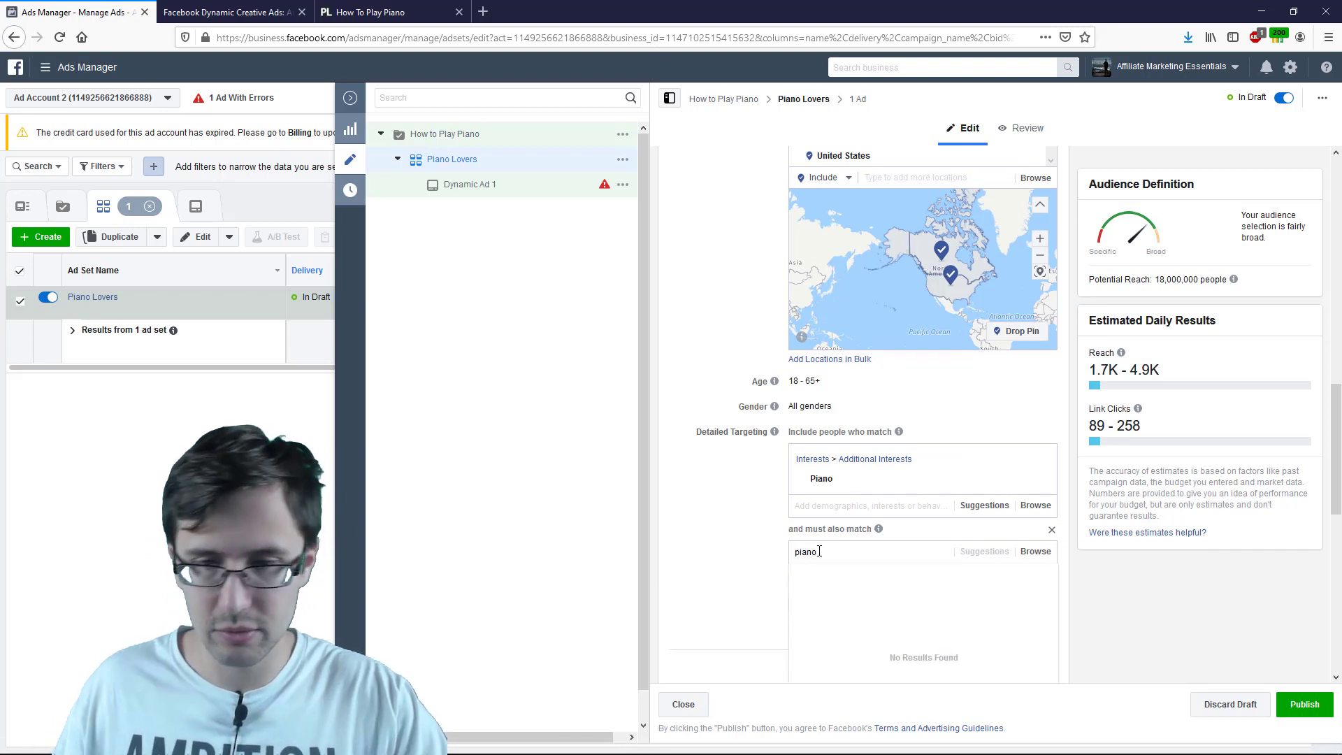
pyautogui.scroll(-1, 719, 524)
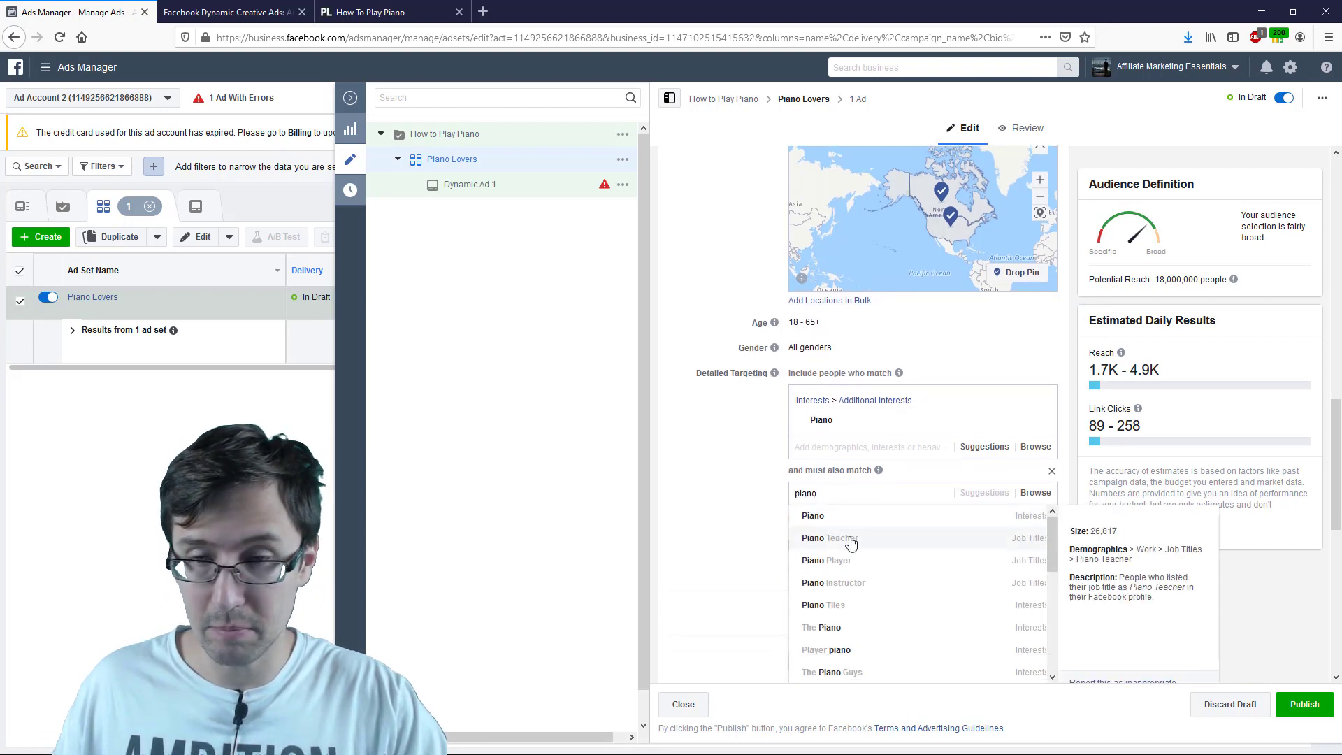
pyautogui.scroll(-1, 769, 556)
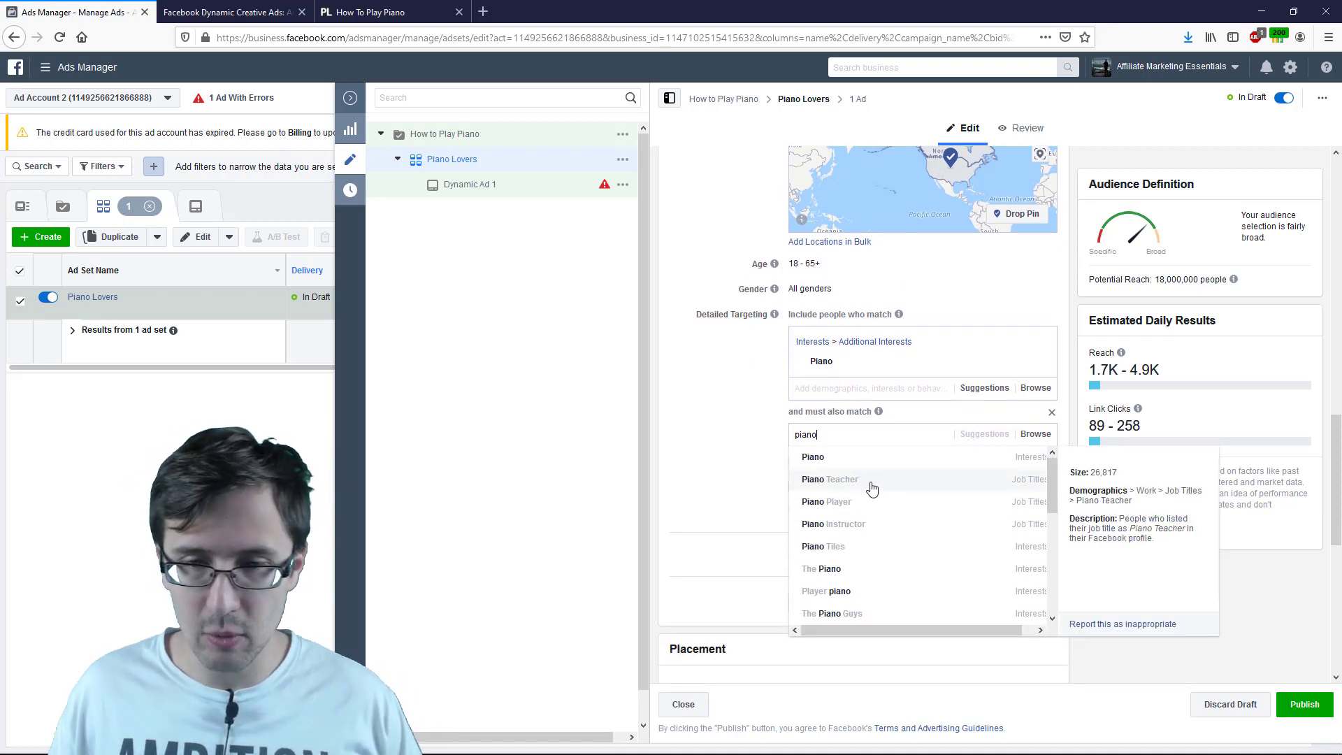
pyautogui.click(842, 569)
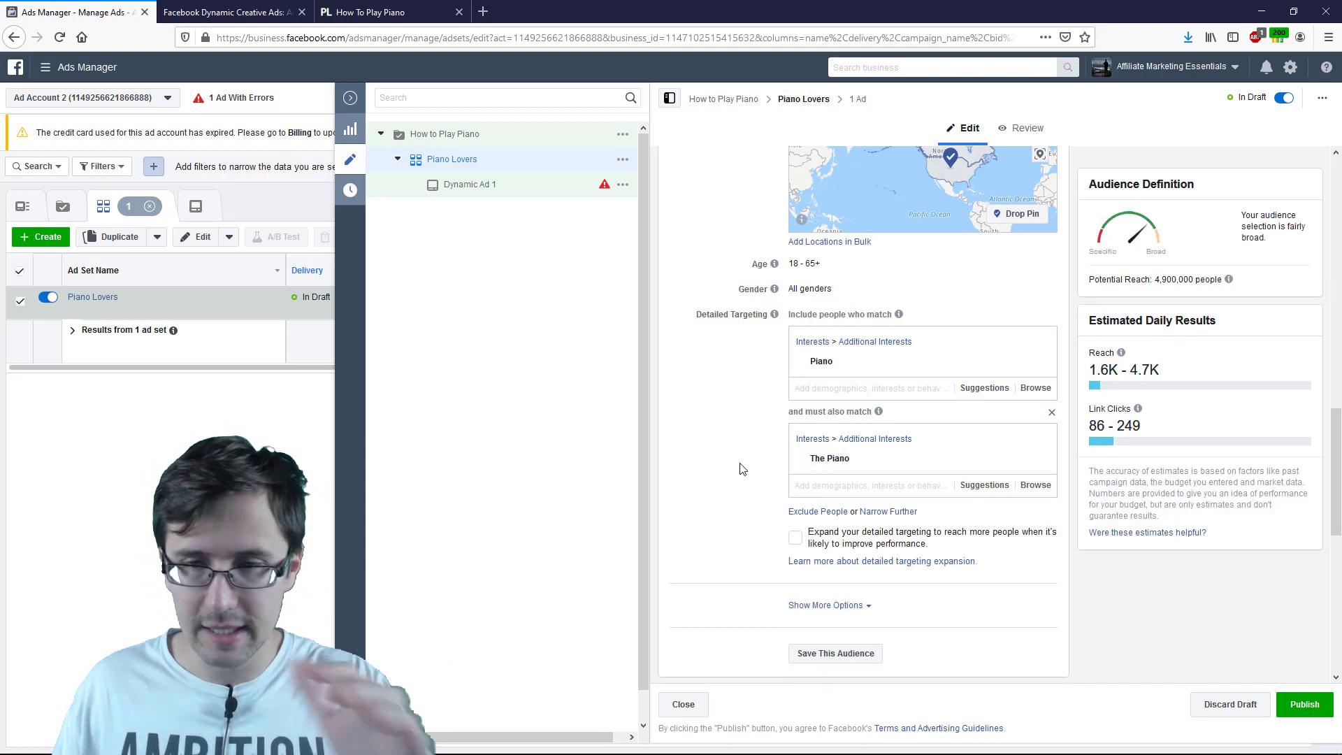
# Step: Leave the Piano Lovers ad set with automatic placements and open Dynamic Ad 1 for editing
pyautogui.scroll(-5, 746, 438)
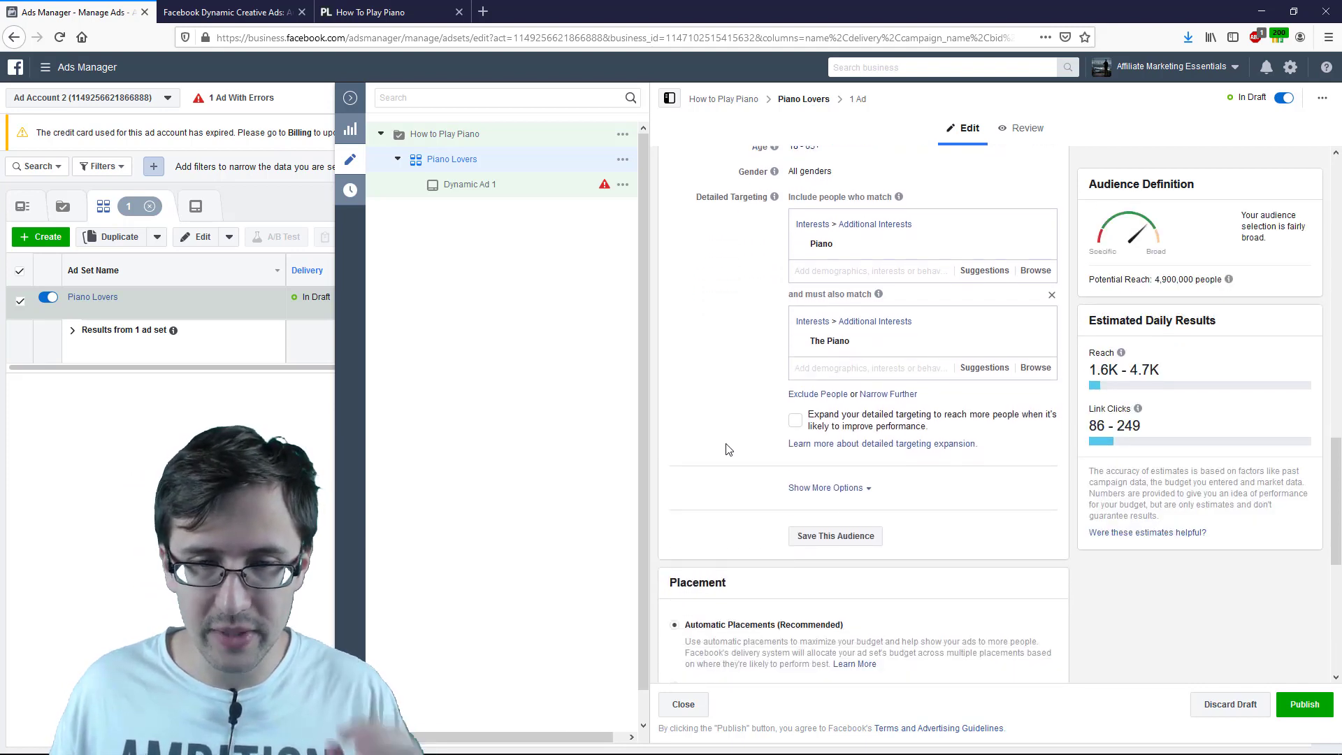
pyautogui.scroll(-1, 726, 455)
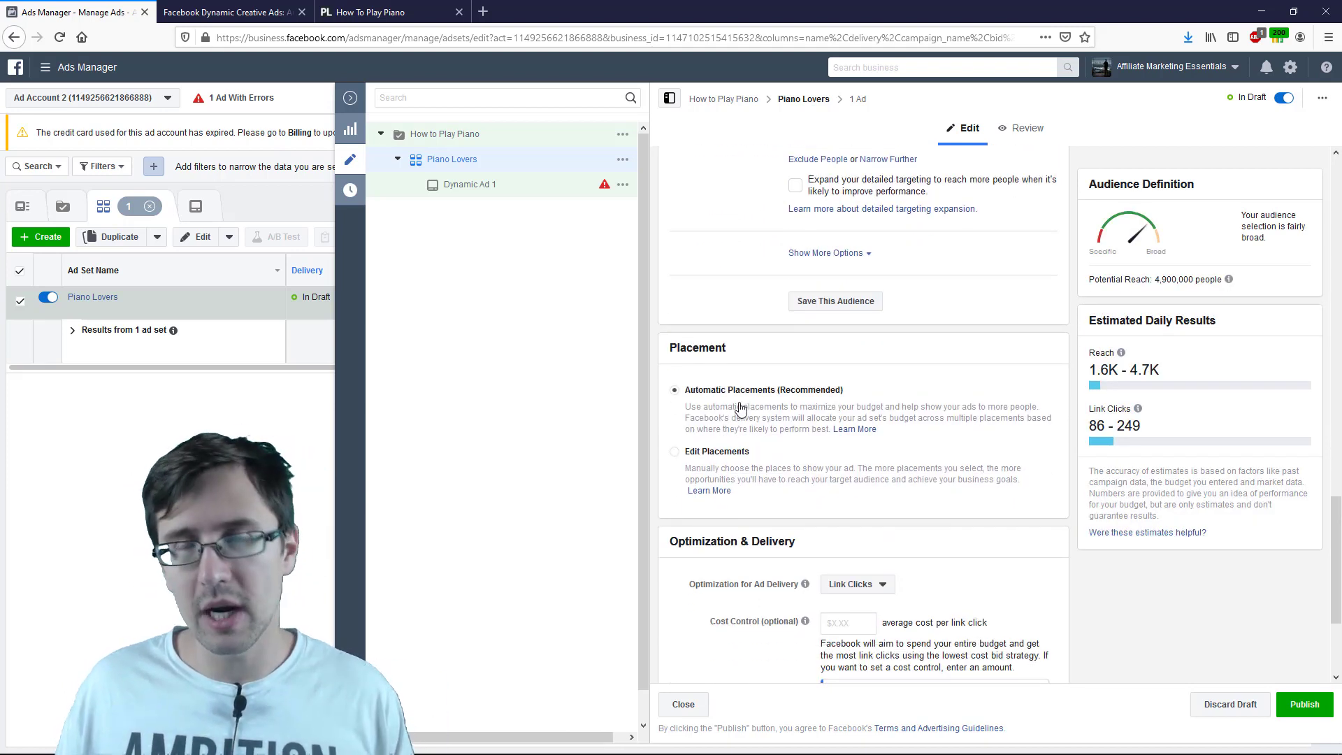
pyautogui.scroll(-1, 730, 411)
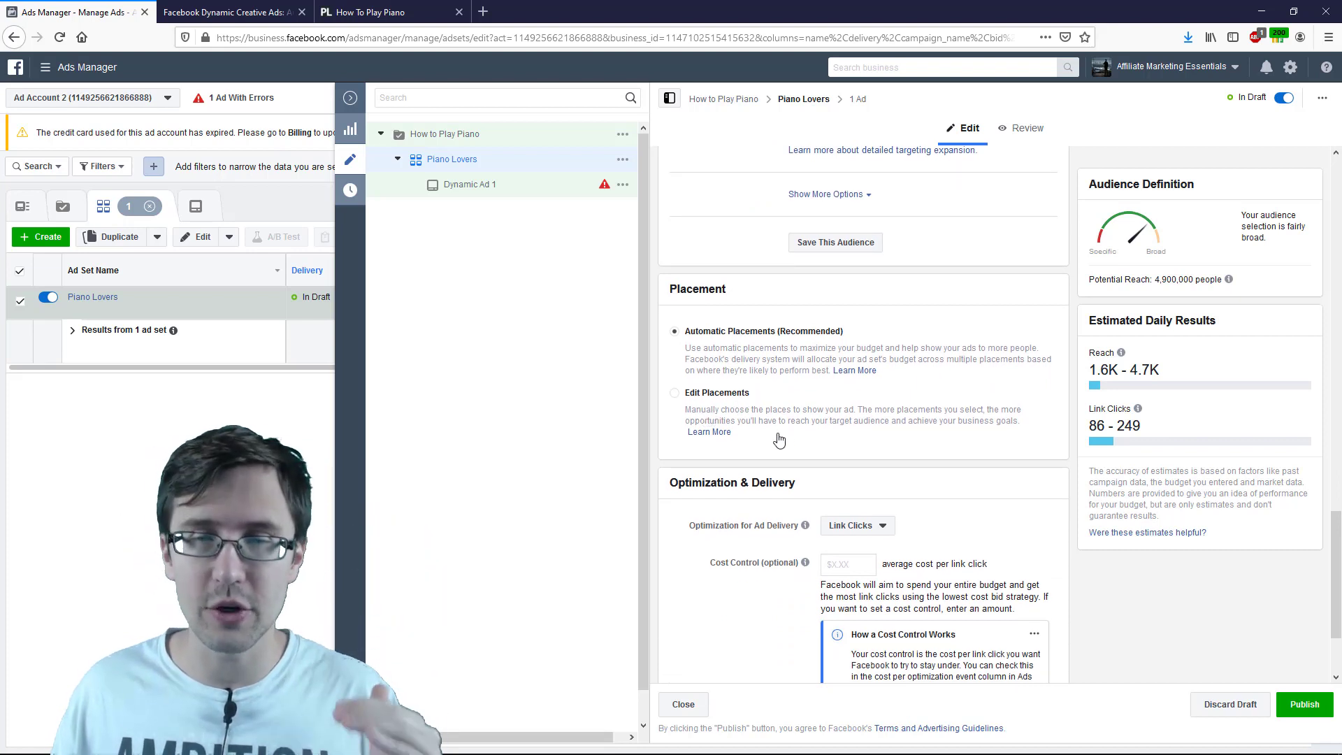
pyautogui.scroll(-2, 804, 437)
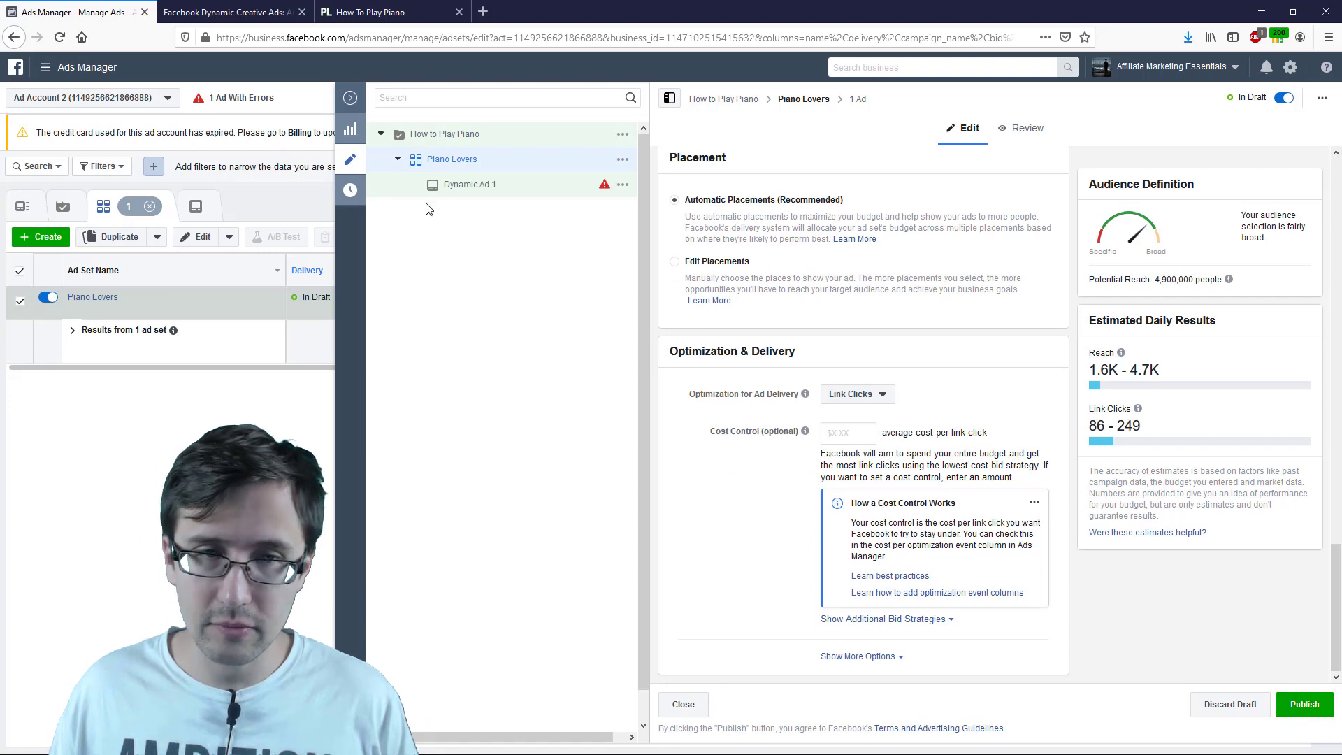
pyautogui.click(350, 163)
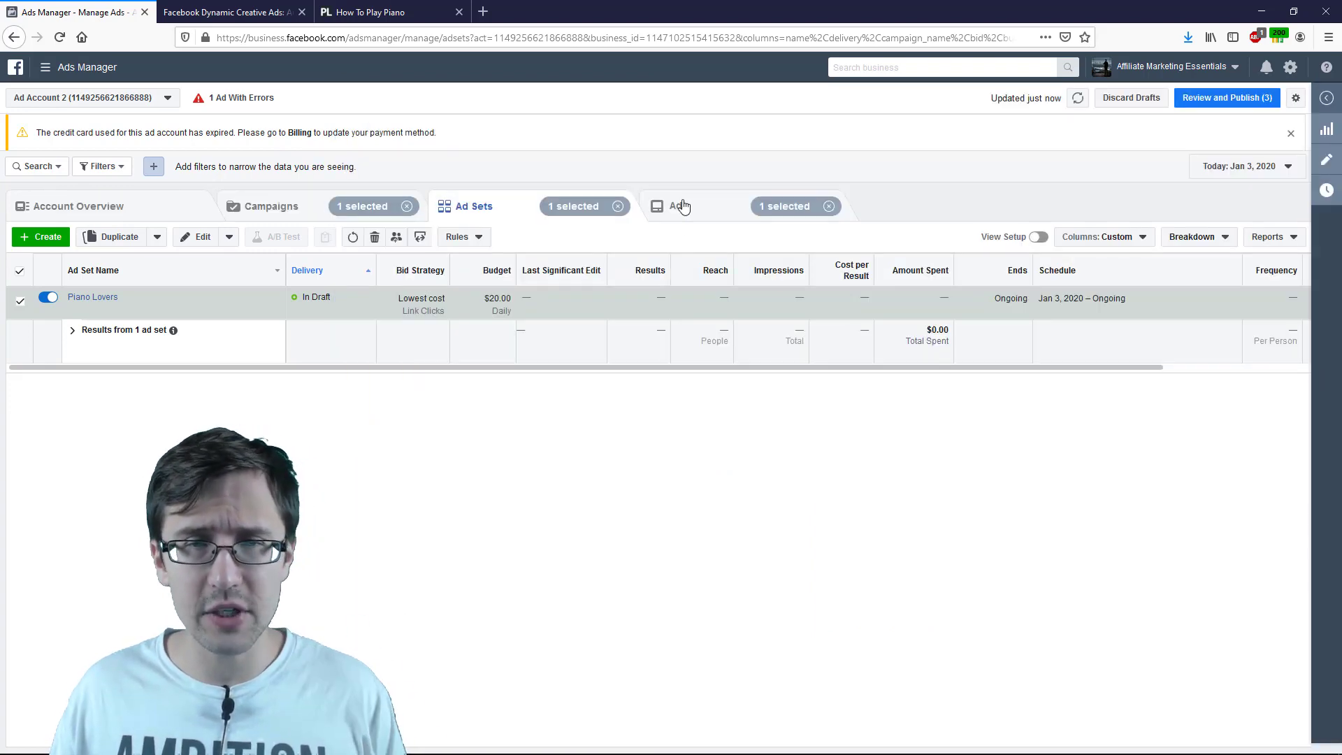
pyautogui.click(682, 206)
pyautogui.moveTo(200, 331)
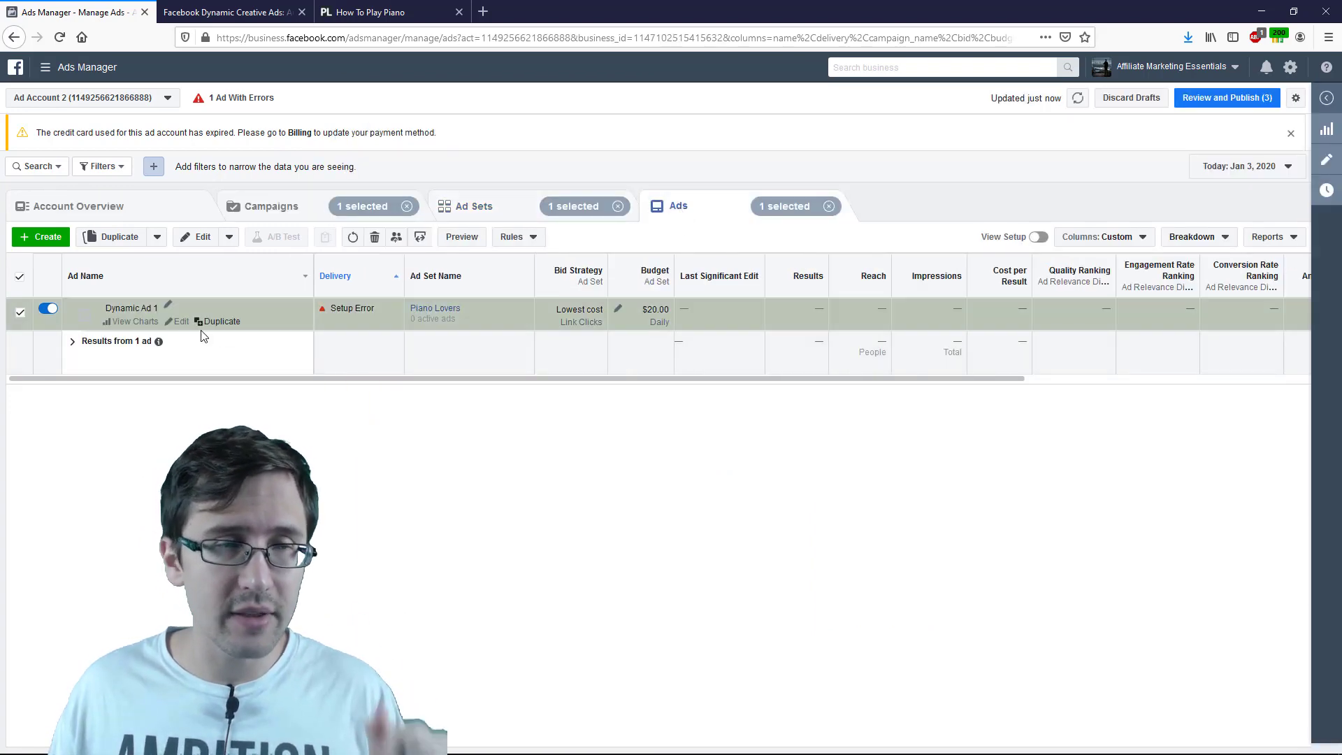
pyautogui.click(181, 322)
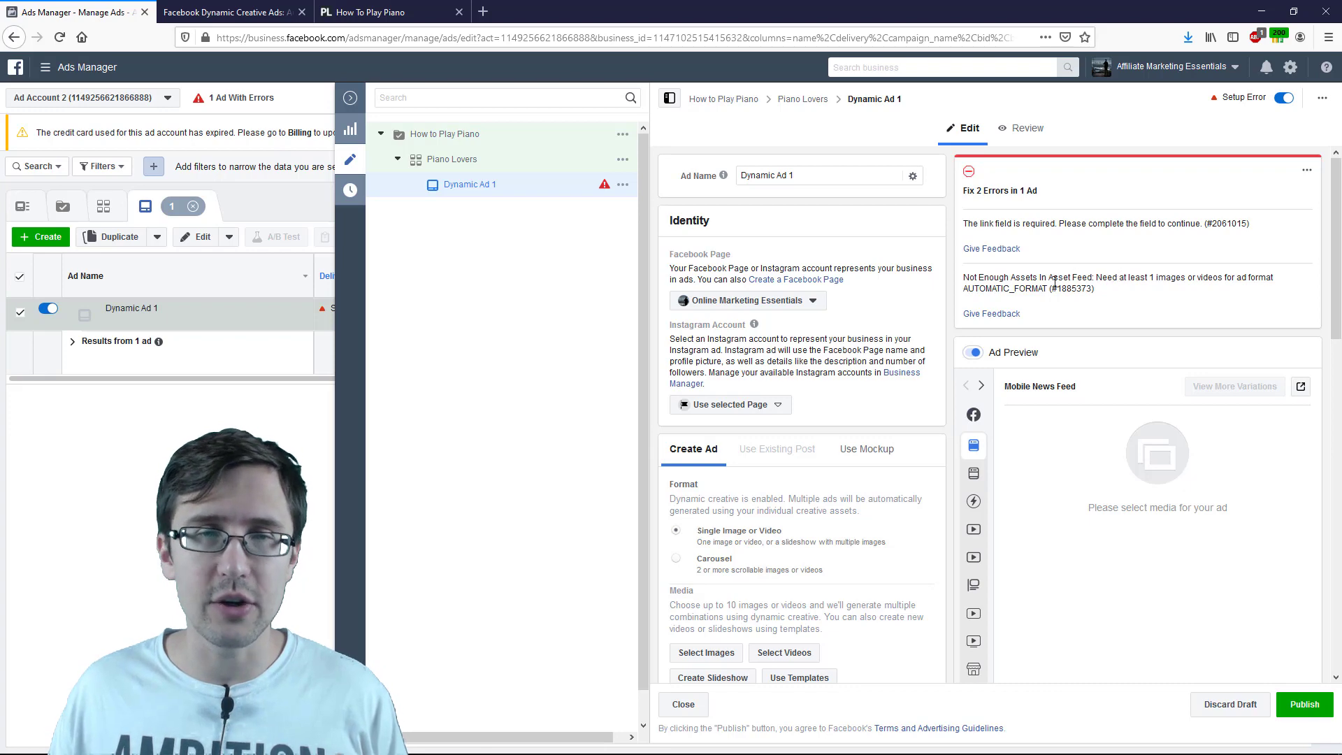
pyautogui.moveTo(605, 186)
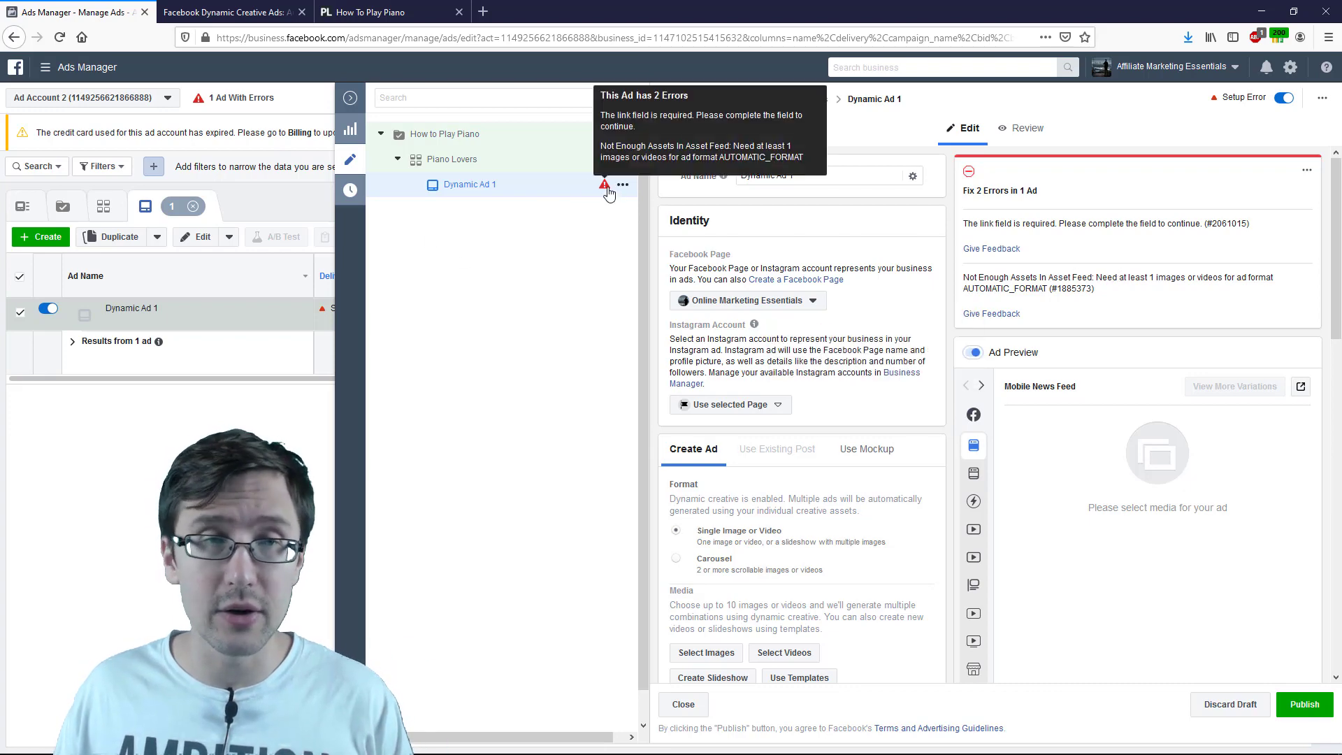
pyautogui.click(400, 9)
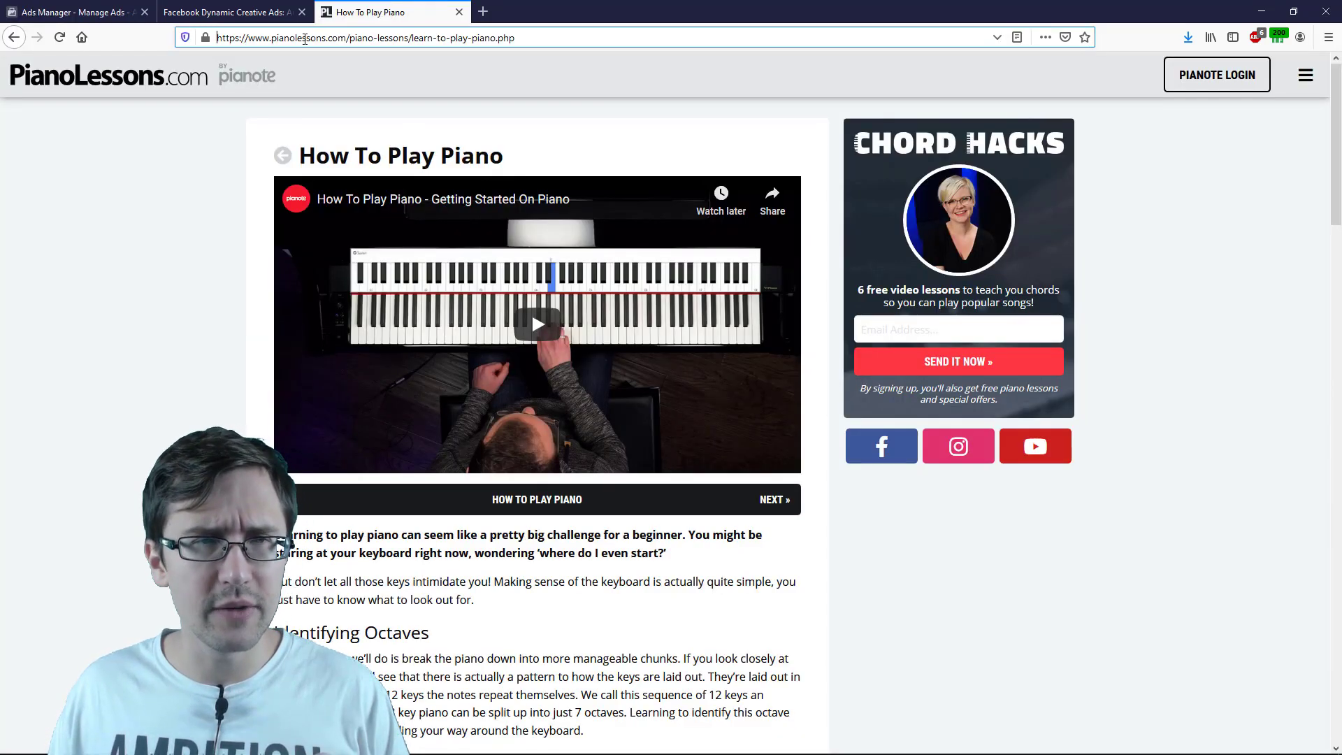
pyautogui.click(305, 38)
pyautogui.hotkey('ctrl', 'c')
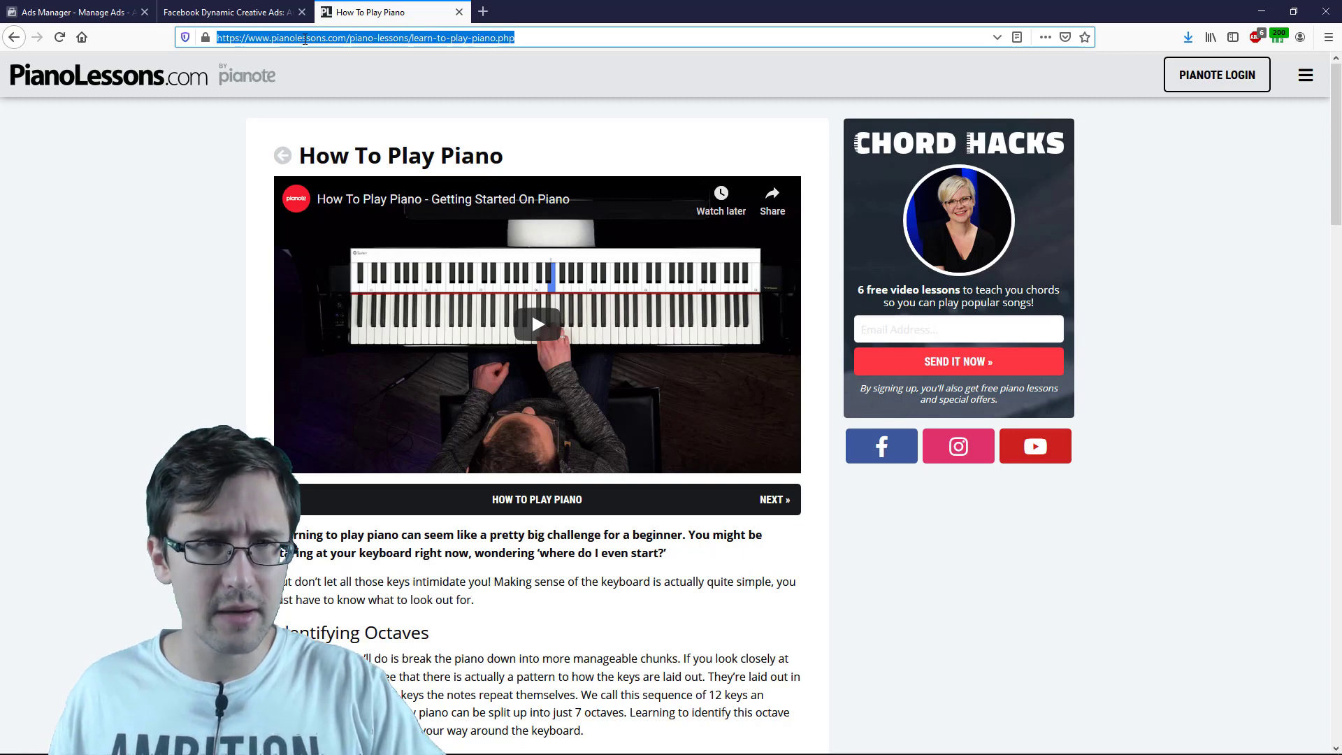
pyautogui.click(74, 12)
pyautogui.scroll(-4, 789, 422)
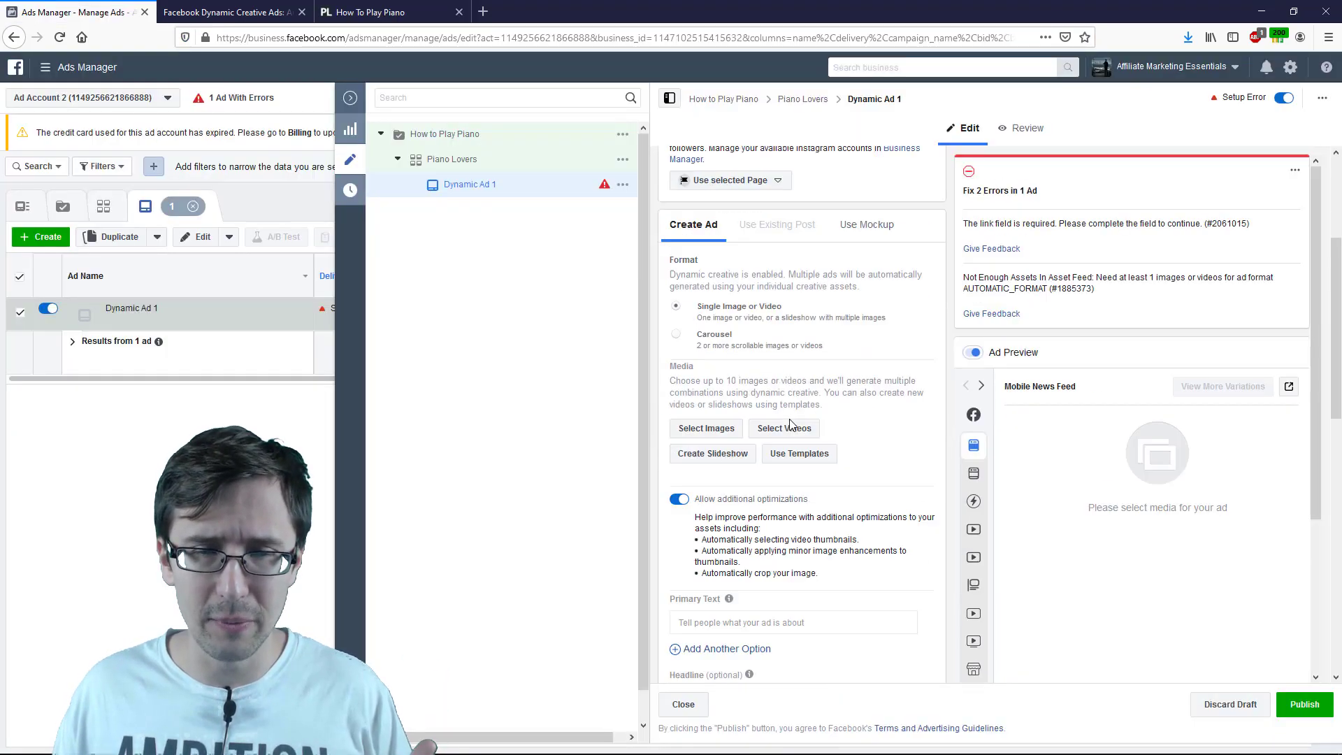
pyautogui.scroll(-6, 790, 423)
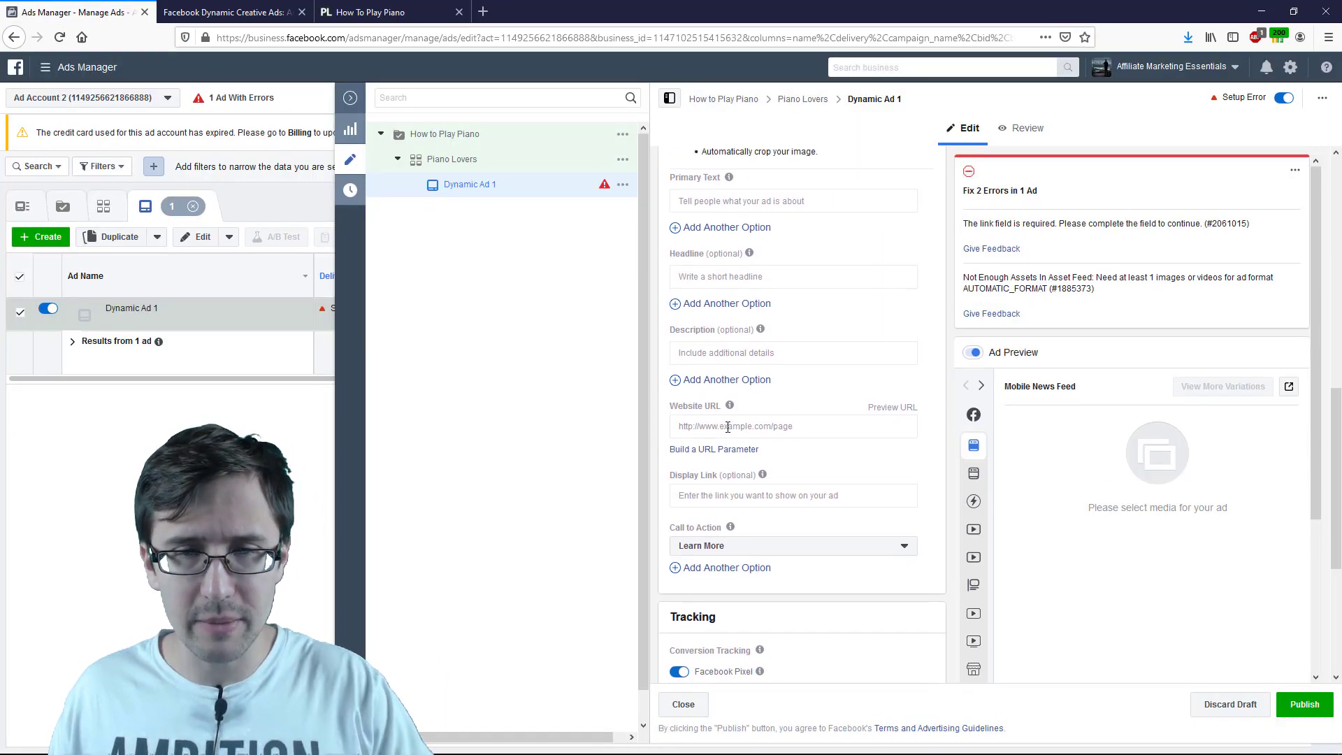
pyautogui.click(727, 426)
pyautogui.hotkey('ctrl', 'v')
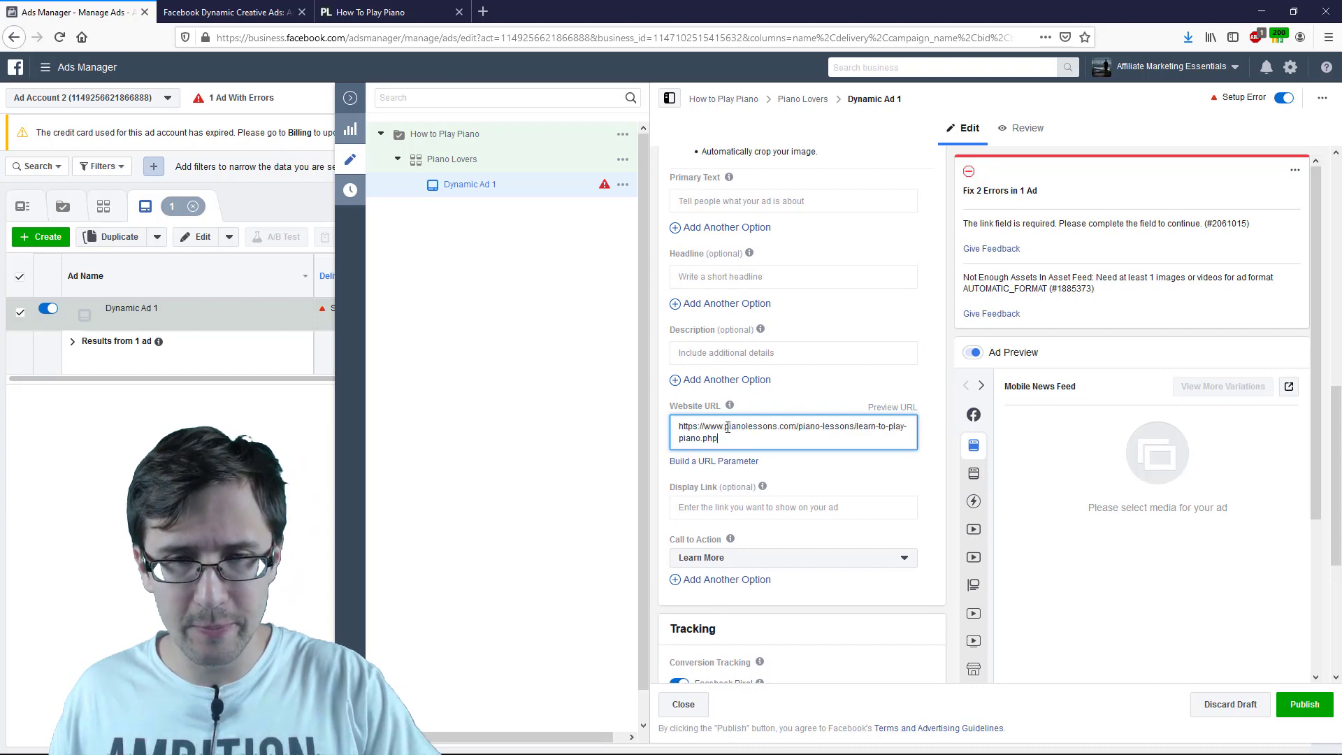
pyautogui.click(850, 485)
# Step: Open the image selection for the ad's media and check the available image sources, keeping Account Images
pyautogui.scroll(10, 850, 485)
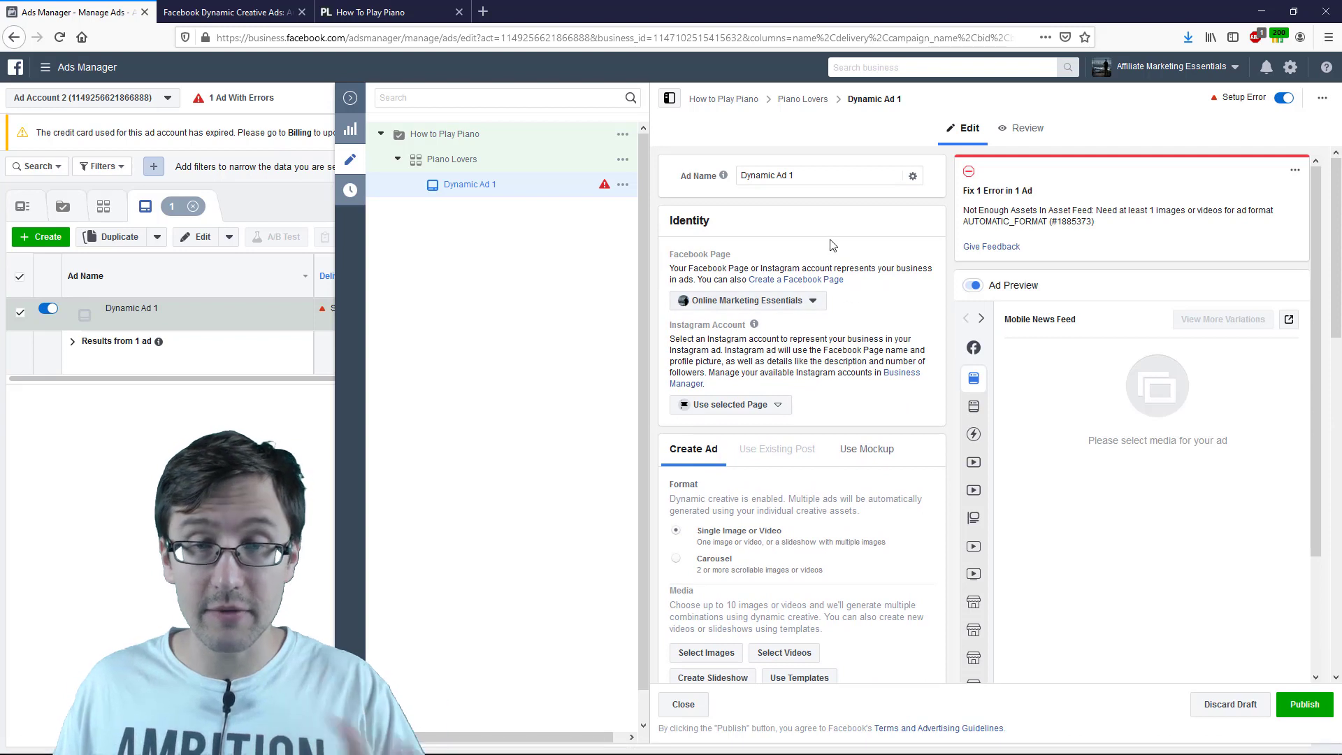
pyautogui.scroll(-3, 804, 510)
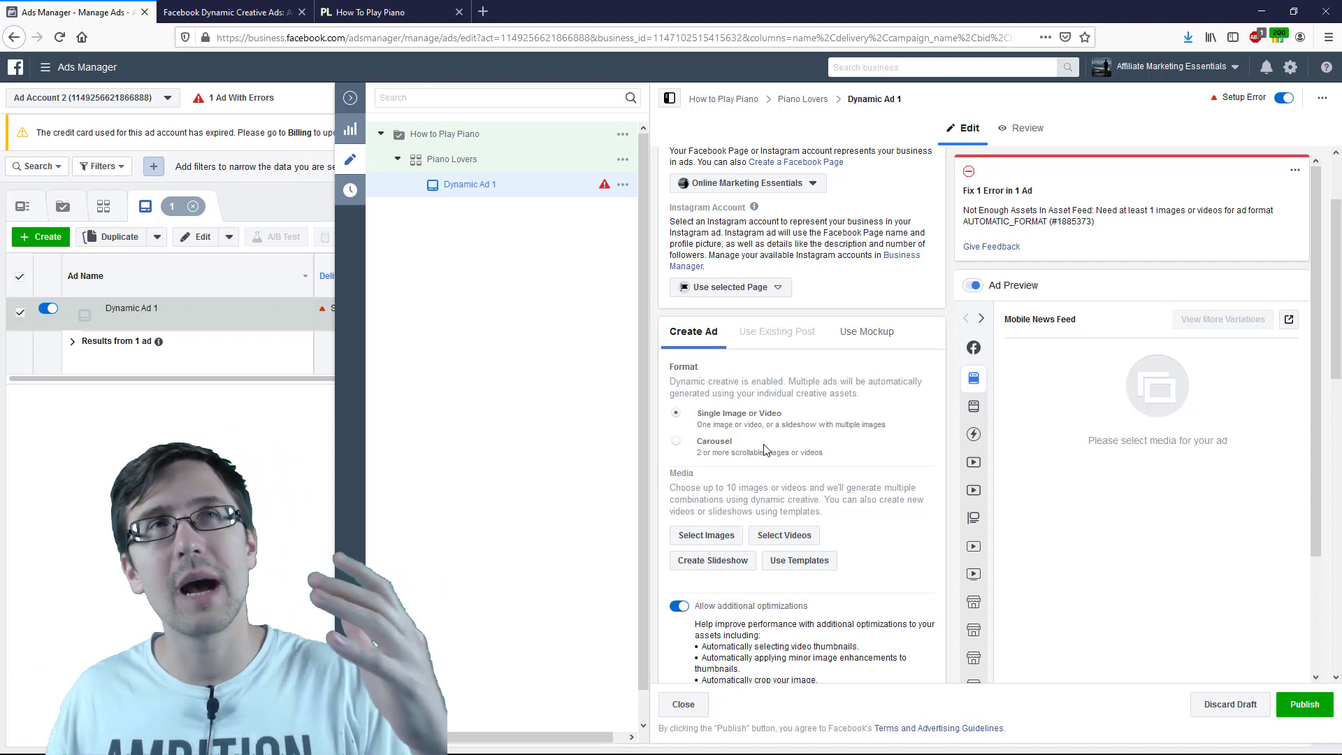
pyautogui.click(710, 535)
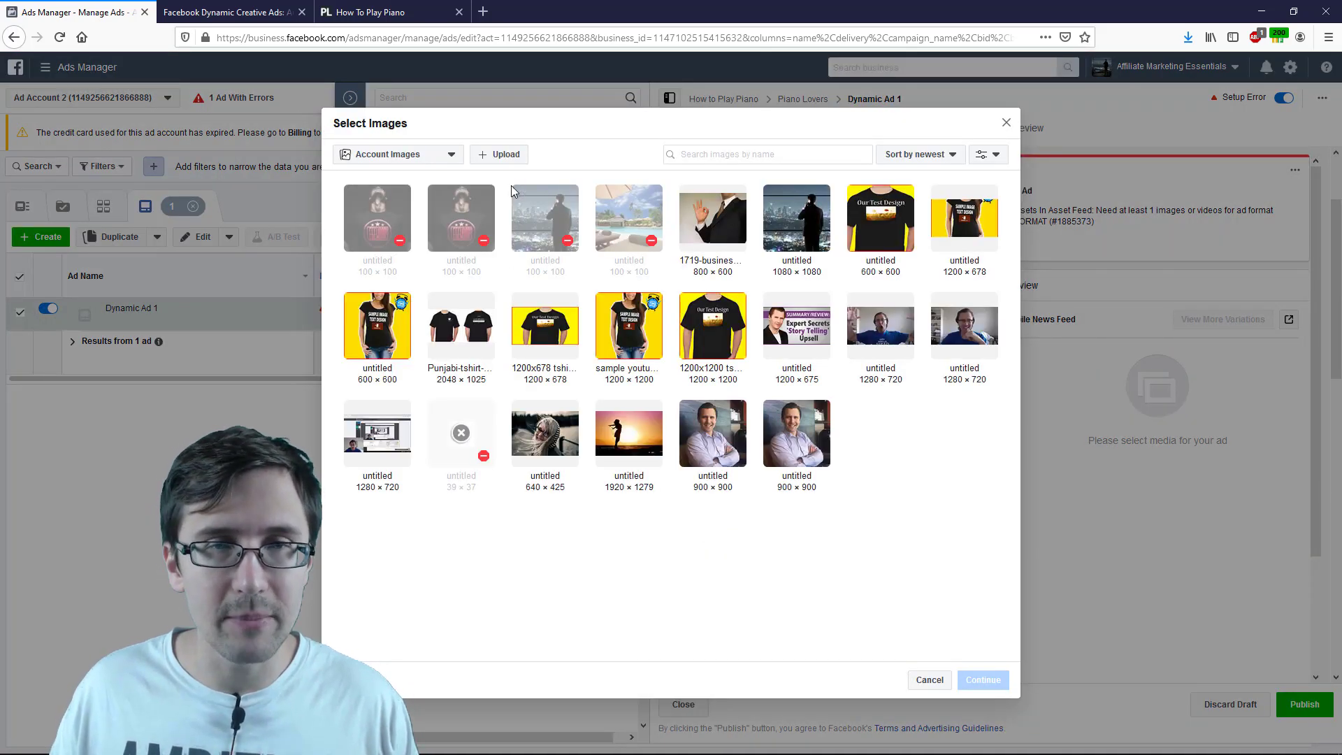
pyautogui.click(422, 159)
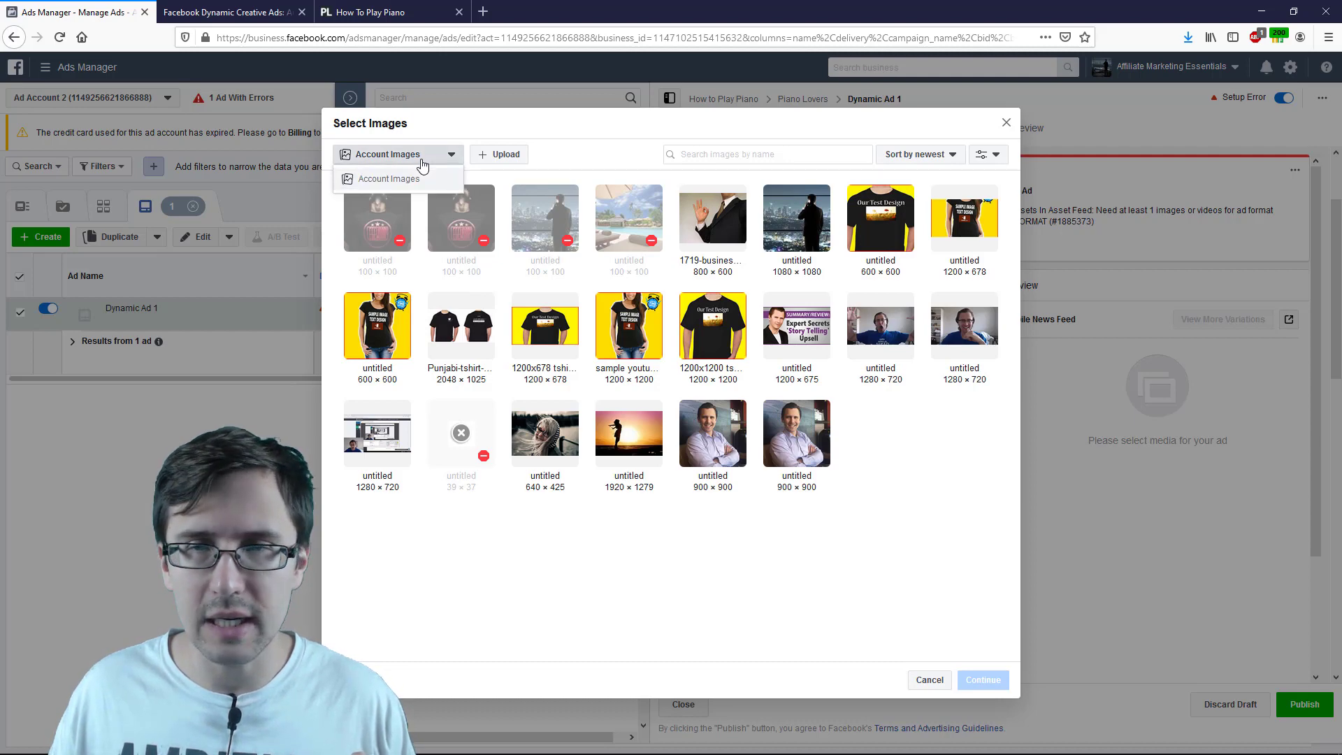
pyautogui.click(421, 162)
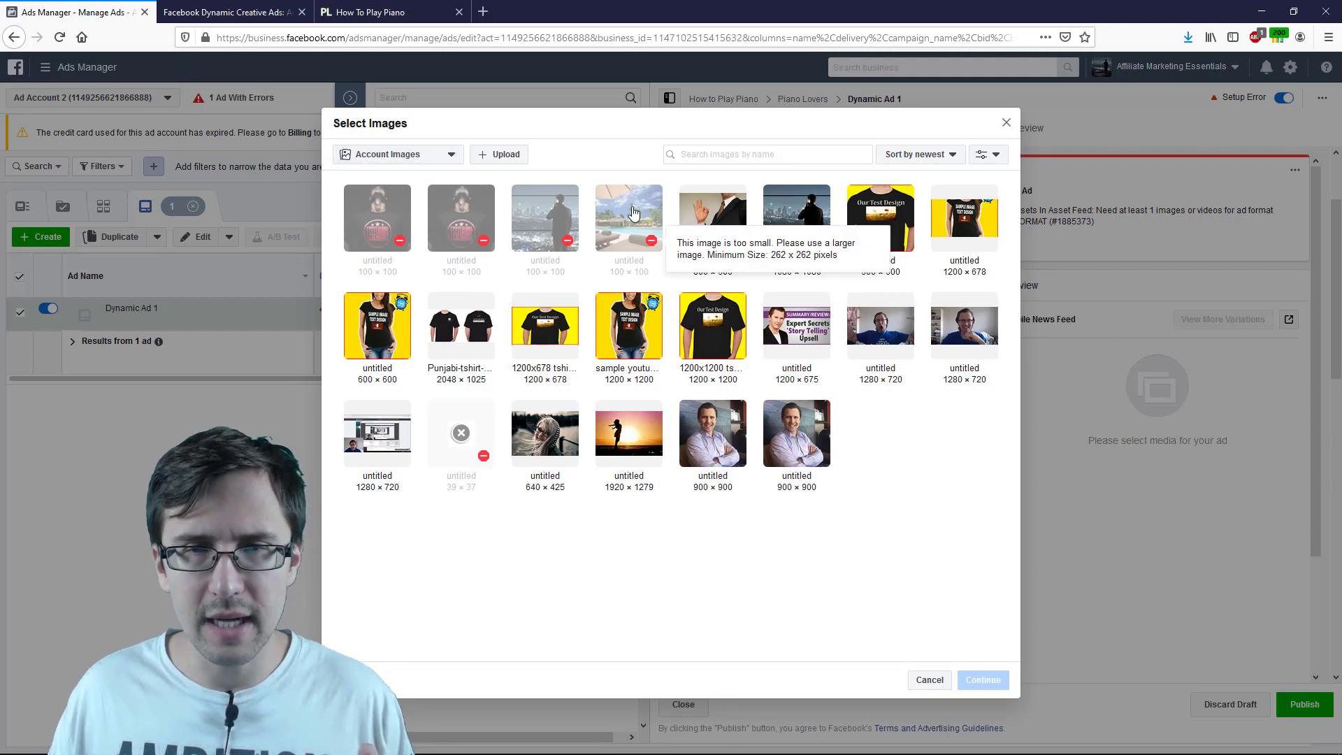
# Step: Upload Boy+Piano.png, piano 3.jpg, piano 2.JPG and piano 1.jpg from Downloads as images for the dynamic ad
pyautogui.click(487, 155)
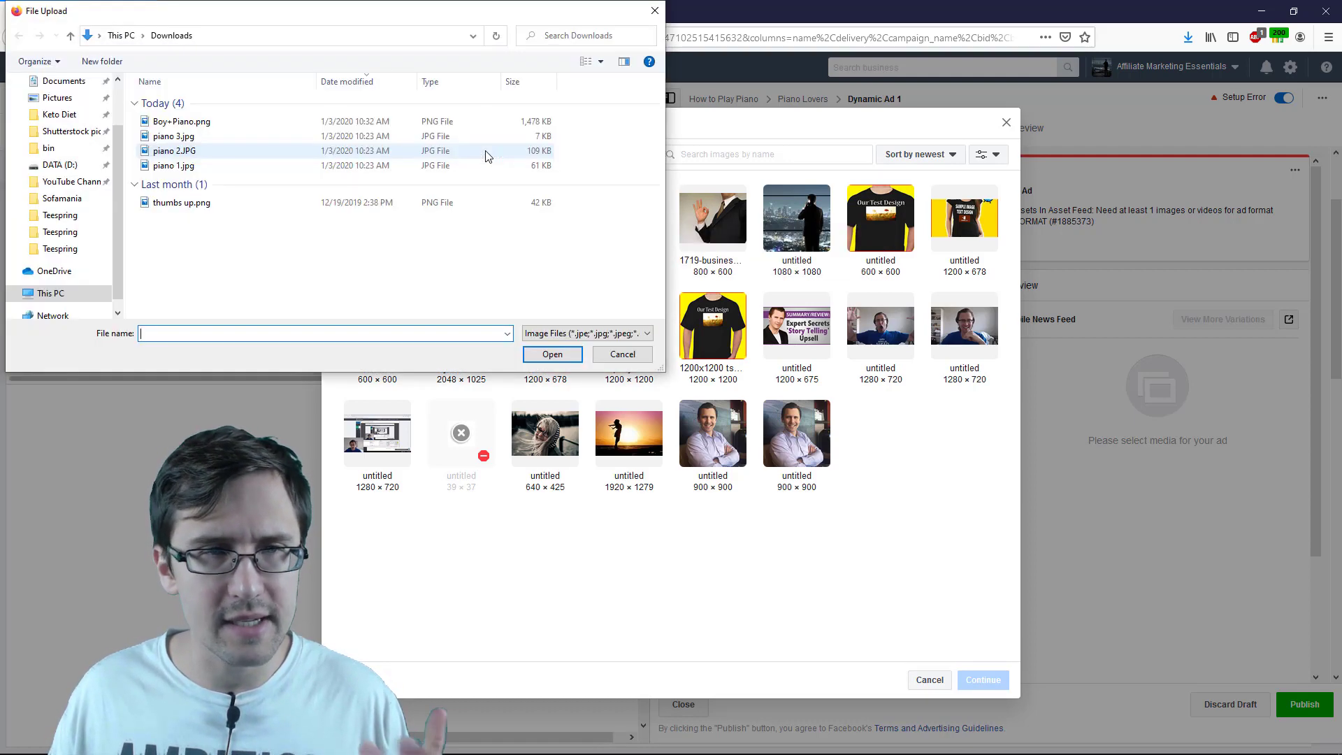
pyautogui.click(258, 168)
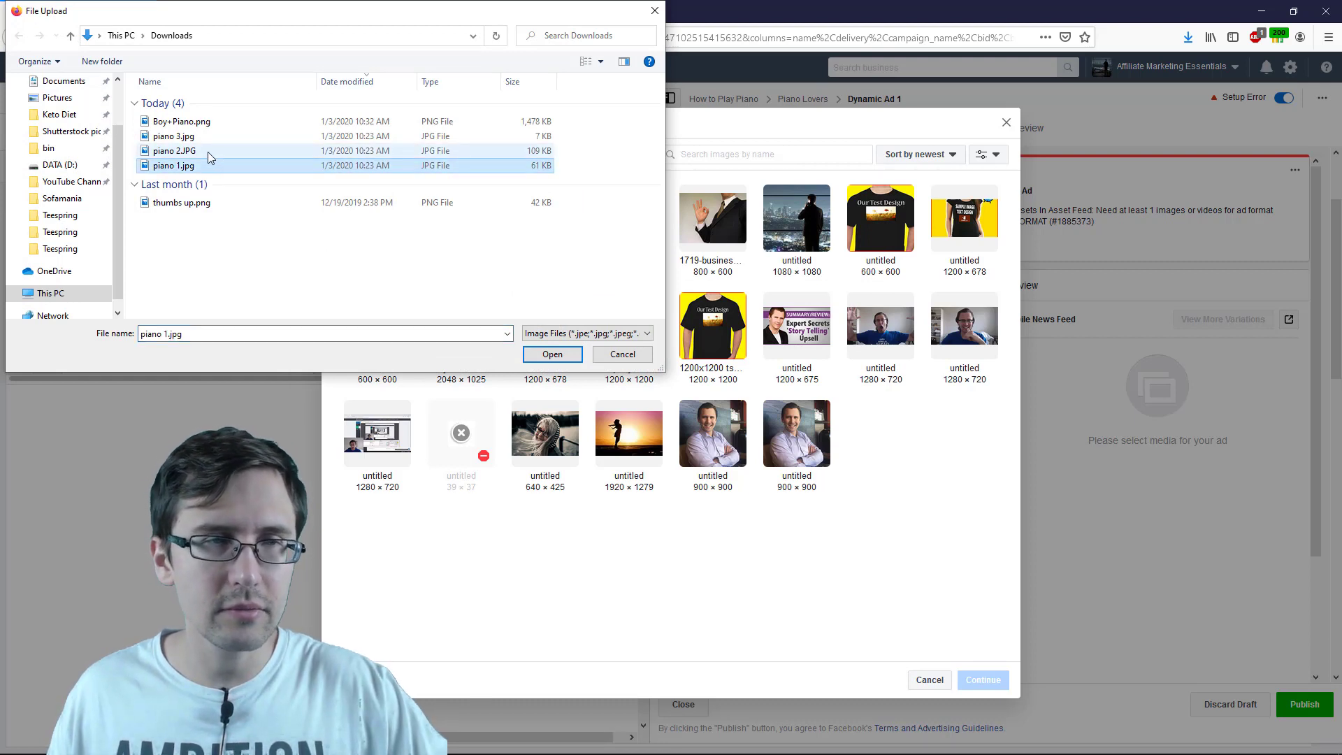
pyautogui.moveTo(208, 152); pyautogui.dragTo(208, 123)
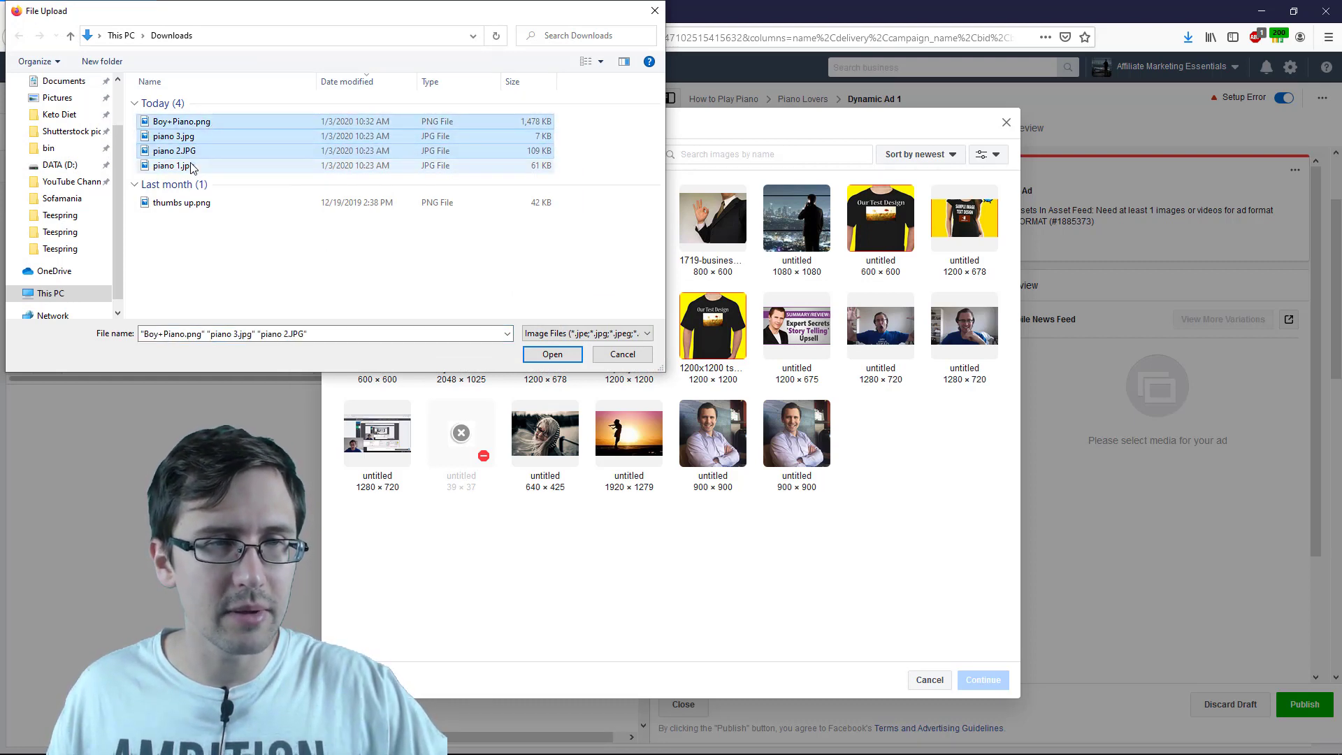
pyautogui.keyDown('shift'); pyautogui.click(191, 167); pyautogui.keyUp('shift')
pyautogui.moveTo(221, 172); pyautogui.dragTo(226, 120)
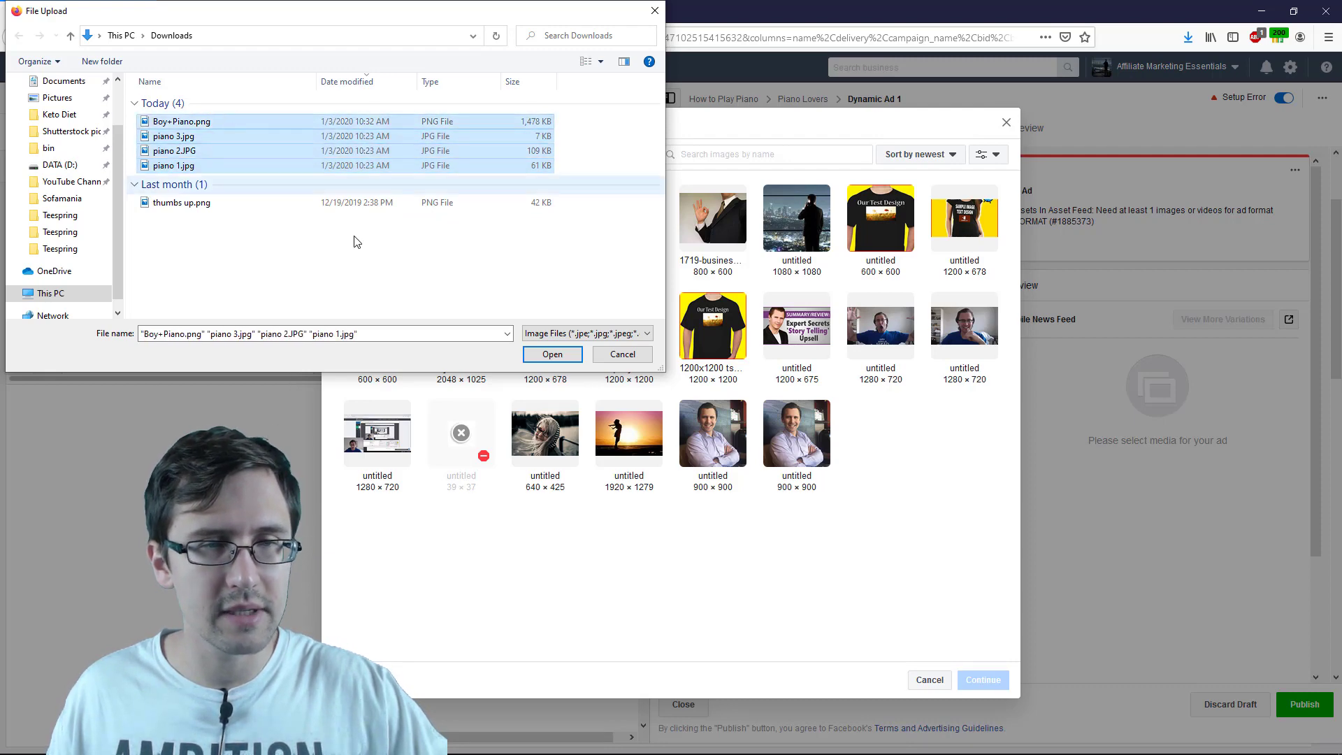
pyautogui.click(552, 354)
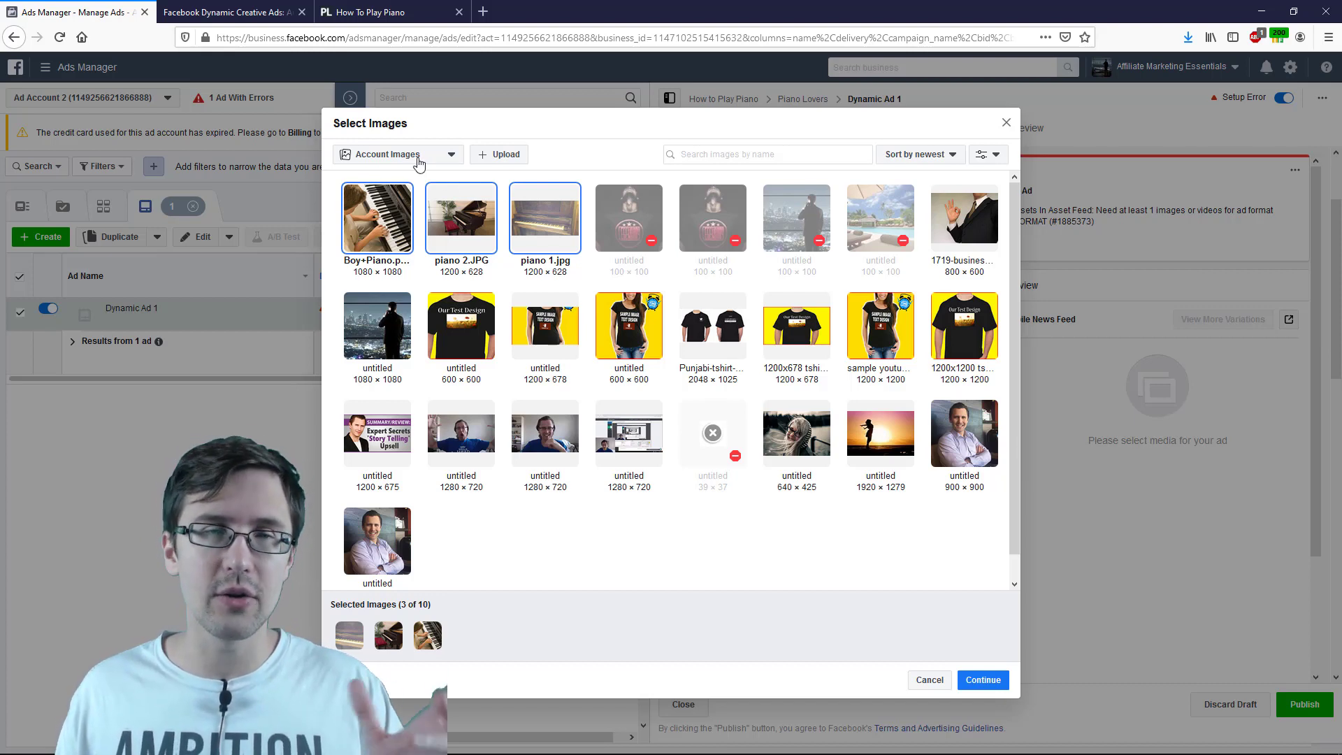
pyautogui.click(453, 237)
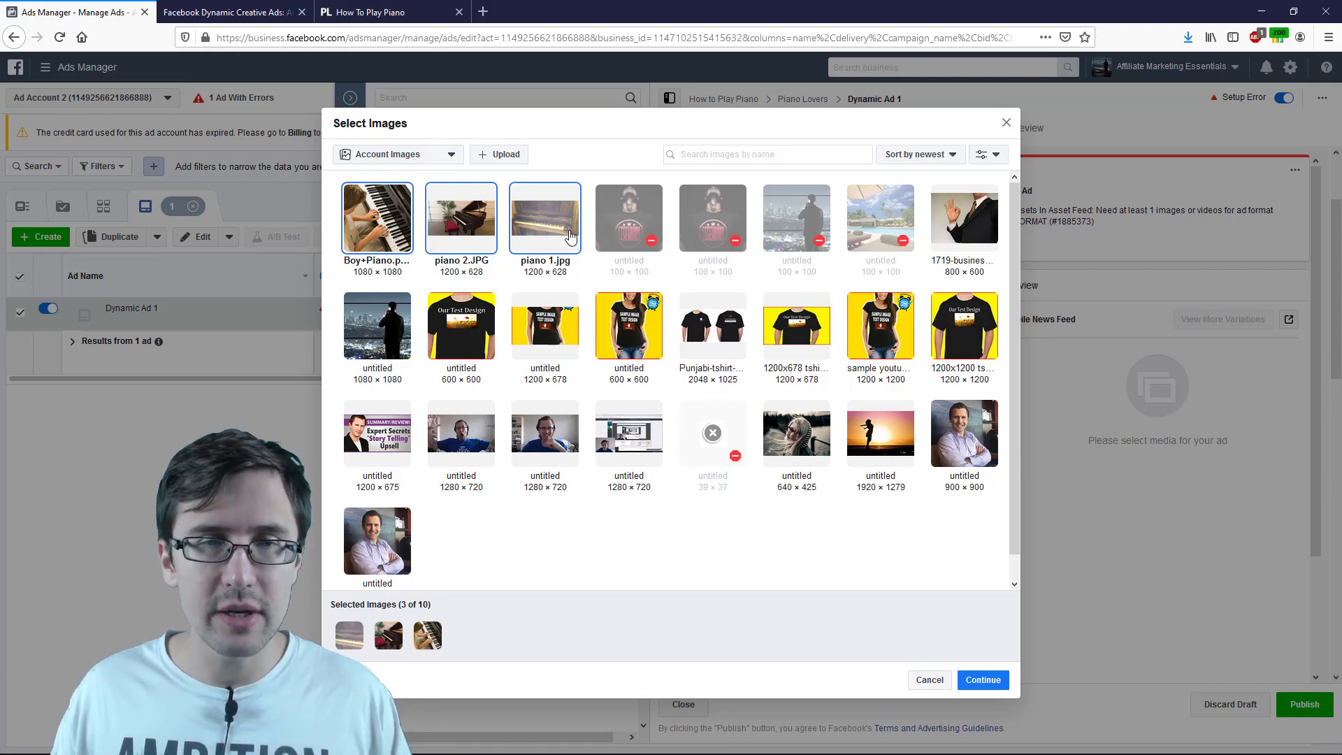
# Step: Select Boy+Piano.png, piano 2.JPG and piano 1.jpg as the dynamic ad's images and confirm the selection
pyautogui.click(558, 235)
pyautogui.click(359, 230)
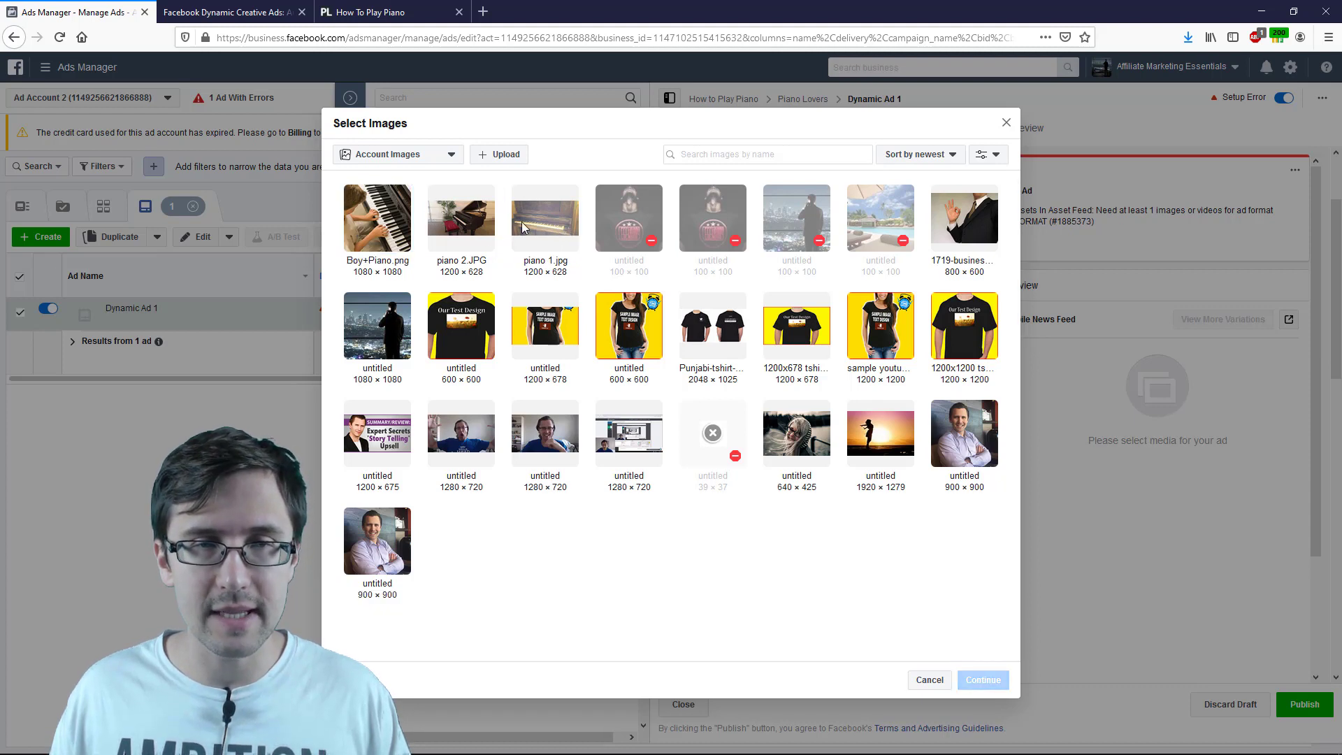
pyautogui.click(438, 219)
pyautogui.click(524, 228)
pyautogui.click(400, 234)
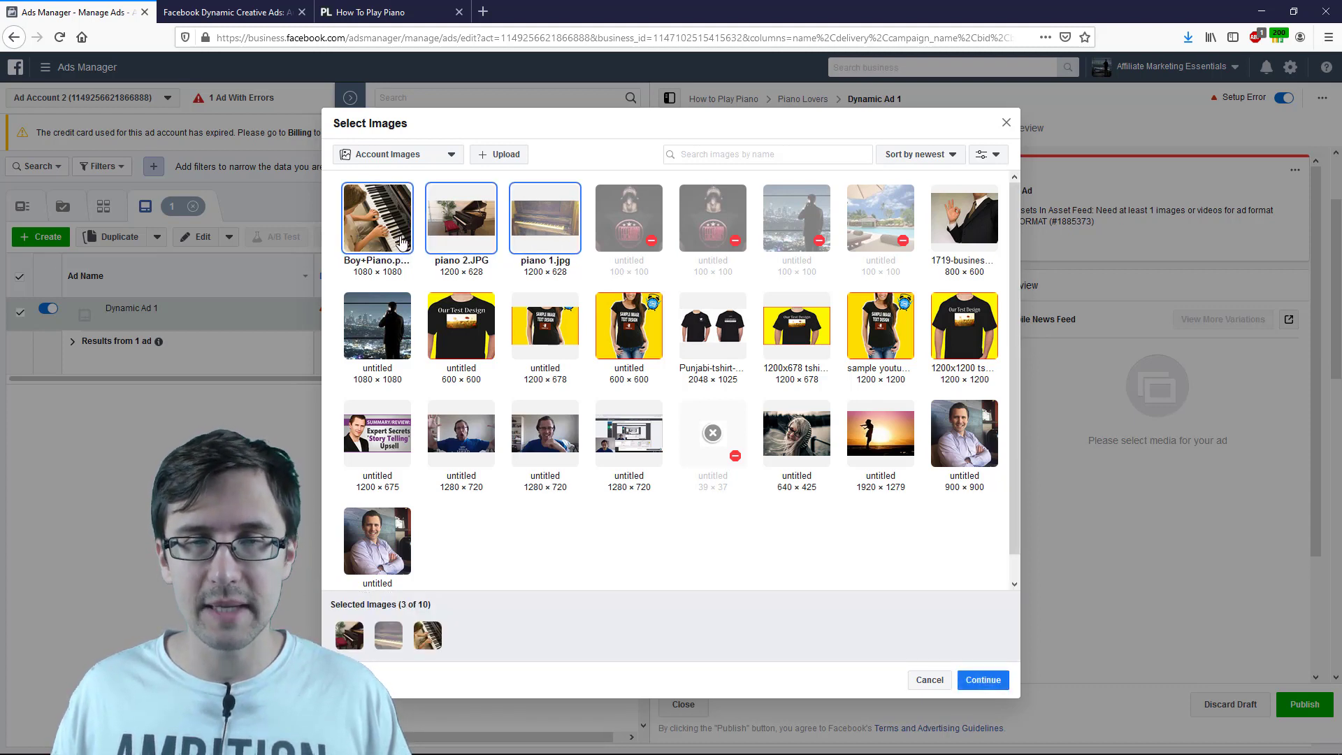
pyautogui.click(981, 681)
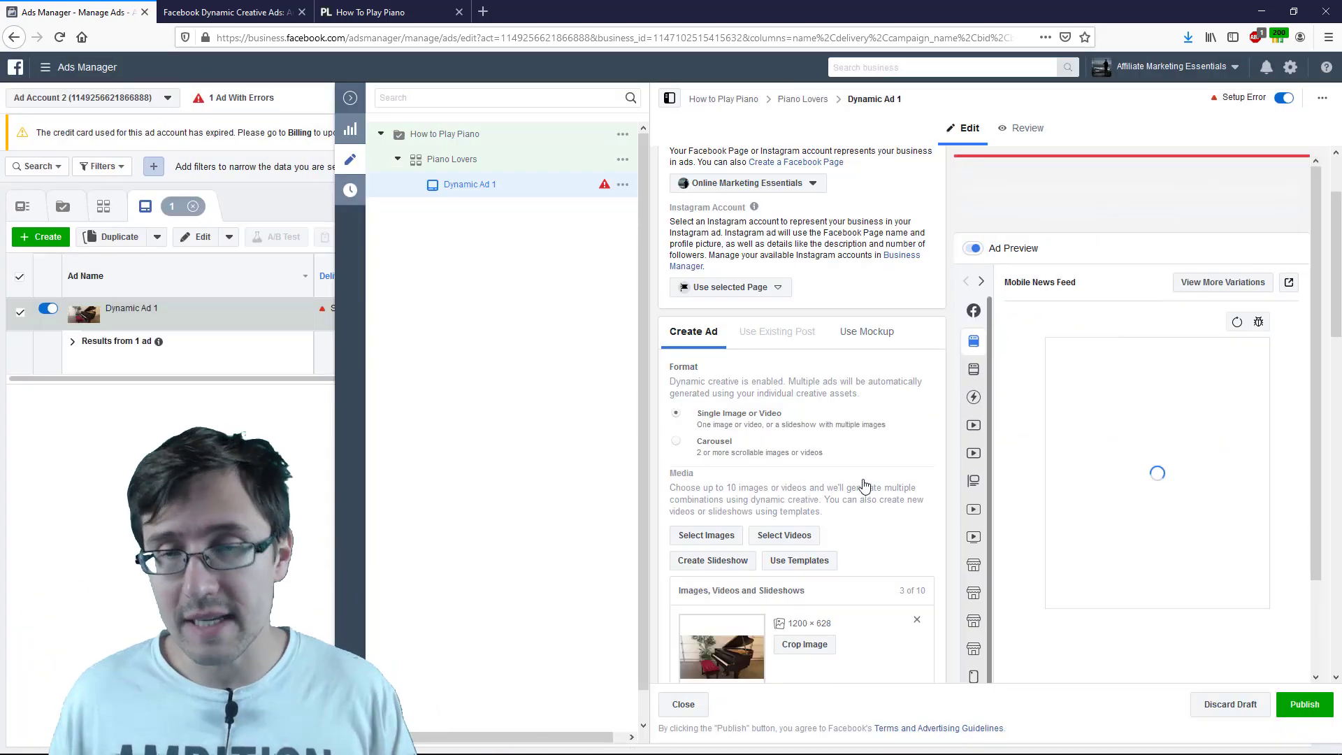
# Step: Review the ad's added media and preview the ad as it appears in the Desktop News Feed
pyautogui.scroll(-3, 838, 478)
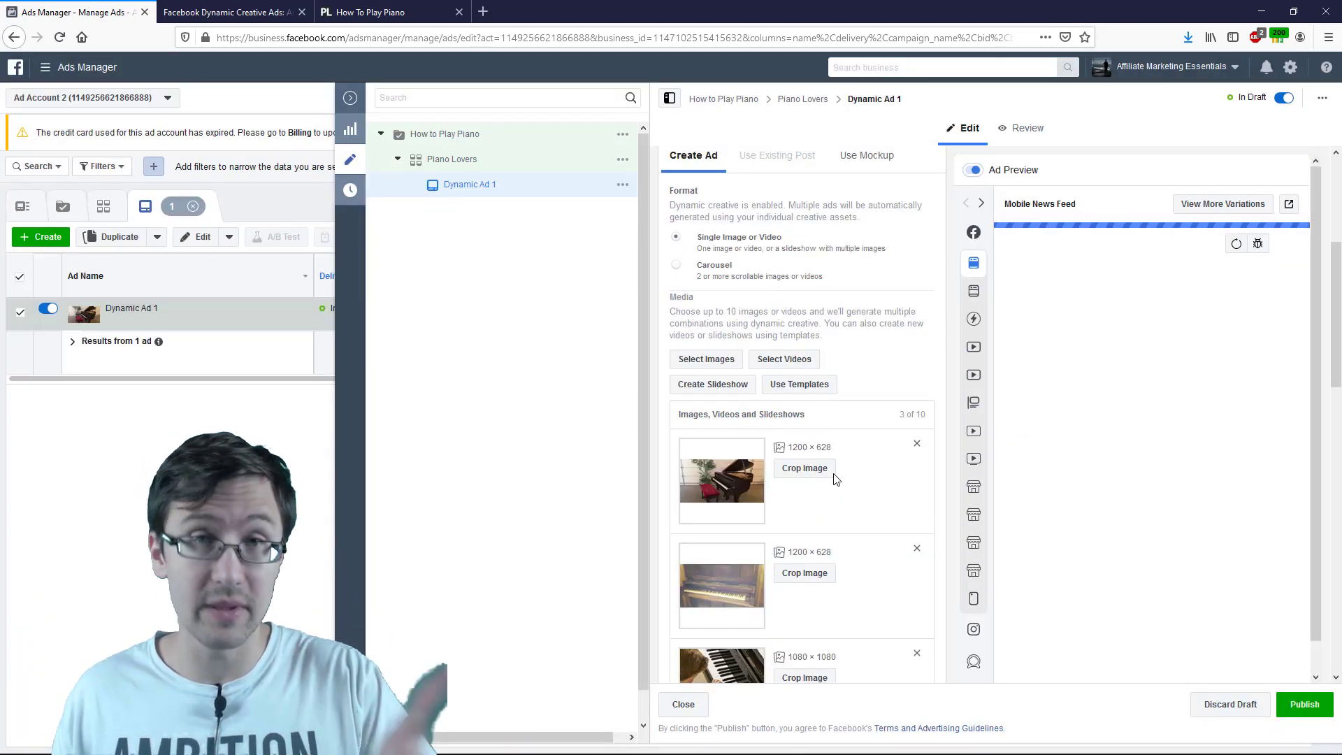
pyautogui.scroll(-4, 837, 479)
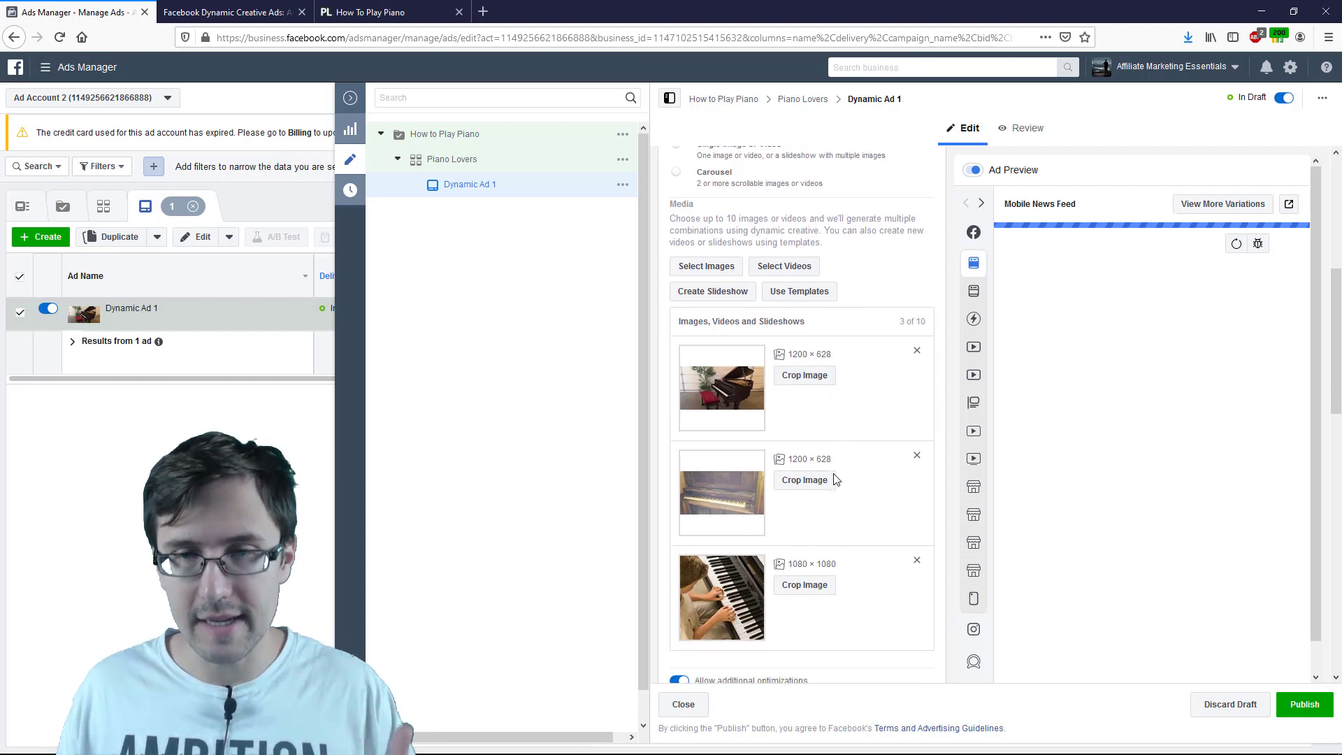
pyautogui.scroll(-1, 837, 482)
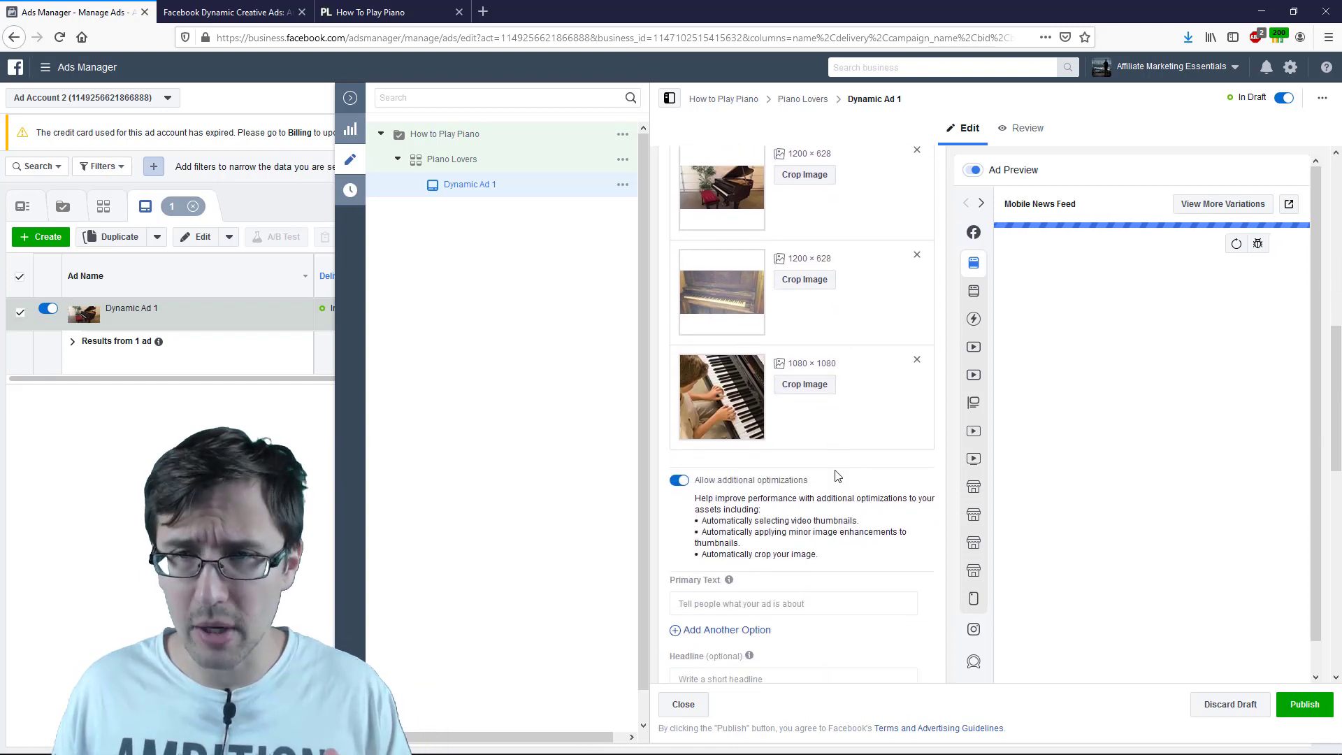
pyautogui.moveTo(965, 267)
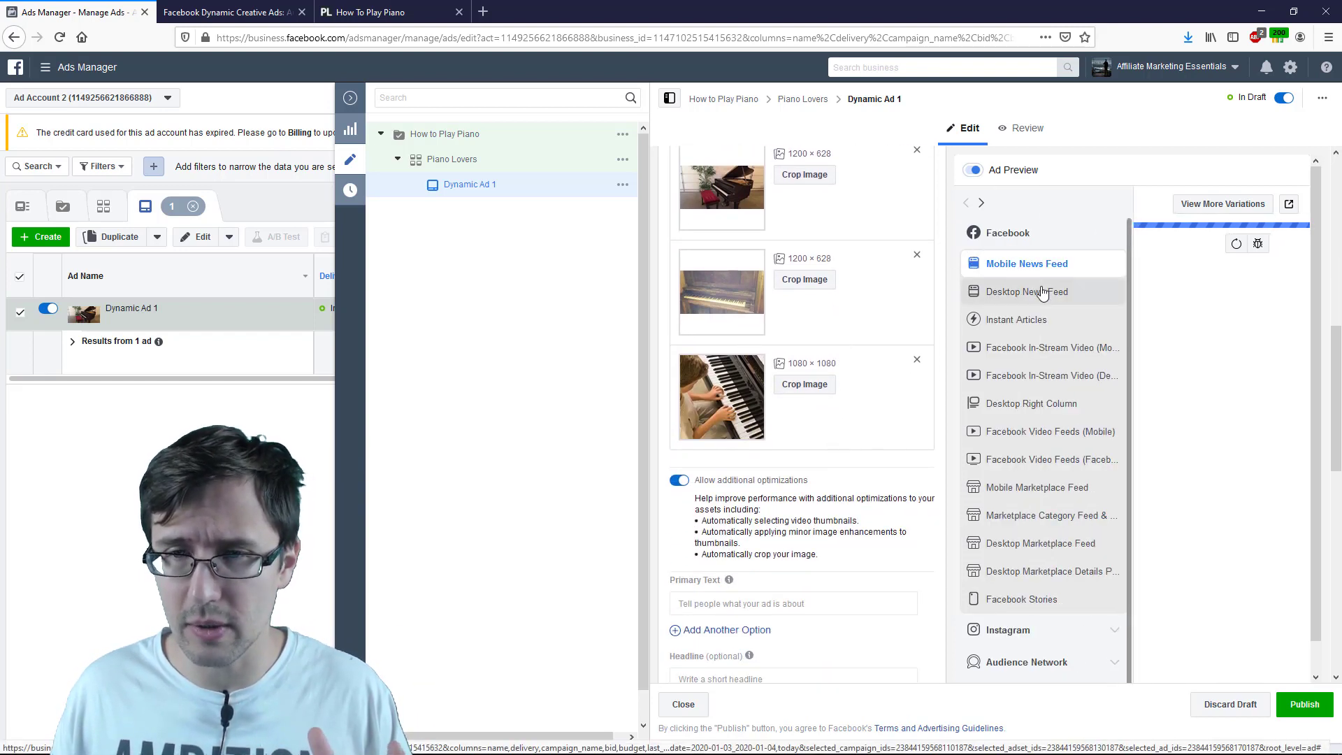
pyautogui.click(1039, 291)
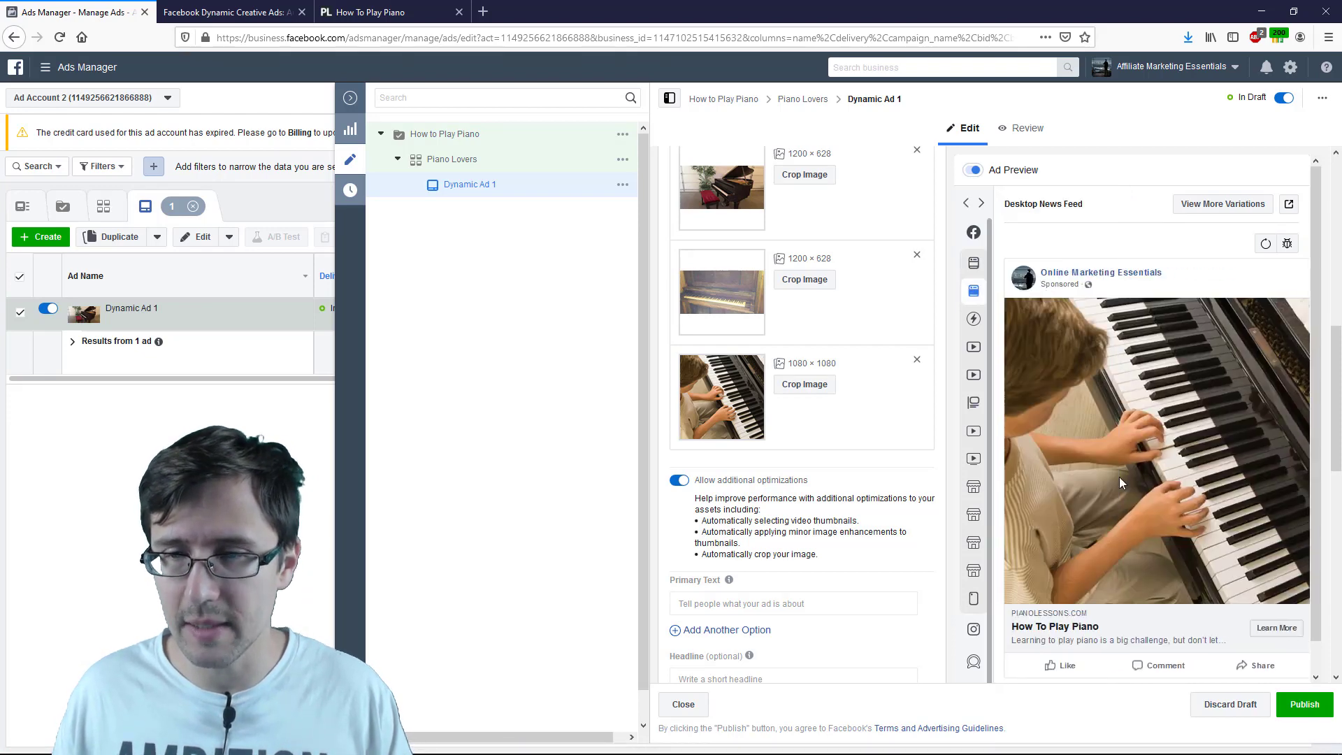
# Step: Begin the ad's primary text with the line "Are you interested in learning to play piano?" followed by a blank line
pyautogui.scroll(-4, 706, 428)
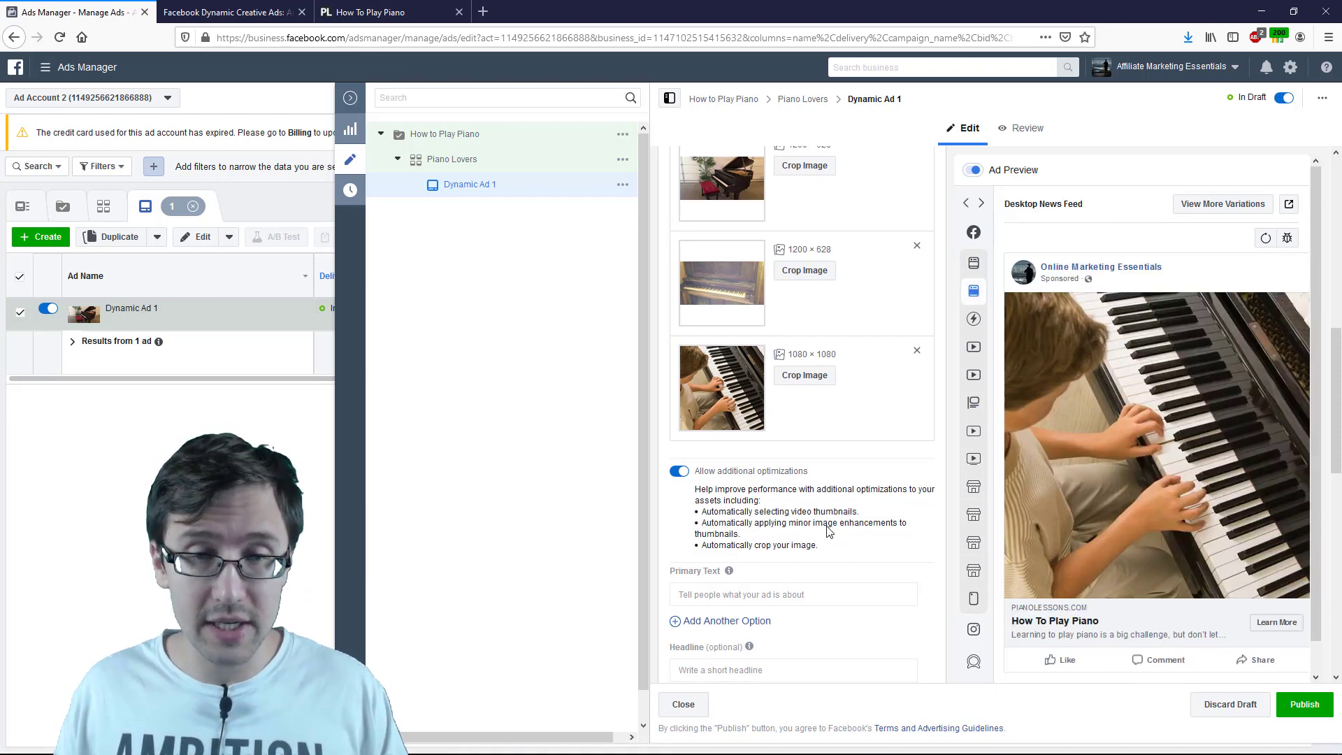
pyautogui.click(706, 428)
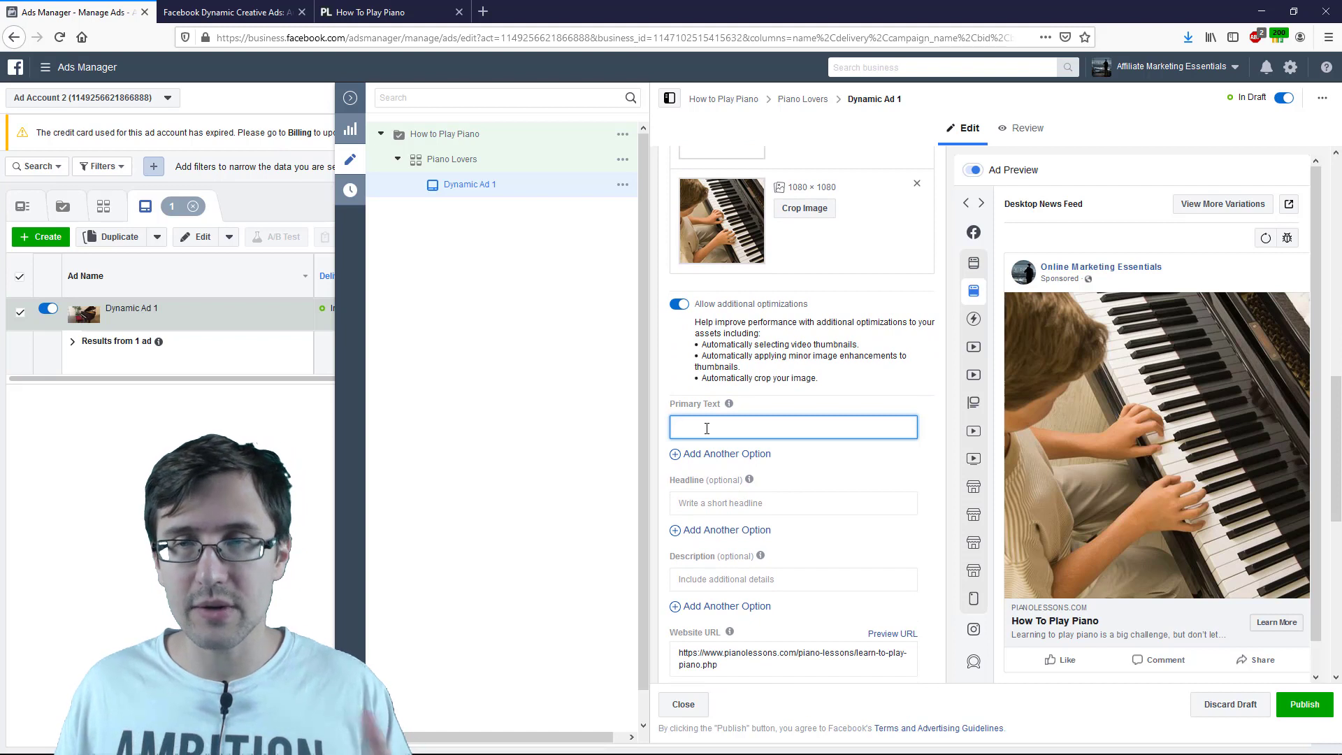
pyautogui.moveTo(735, 519)
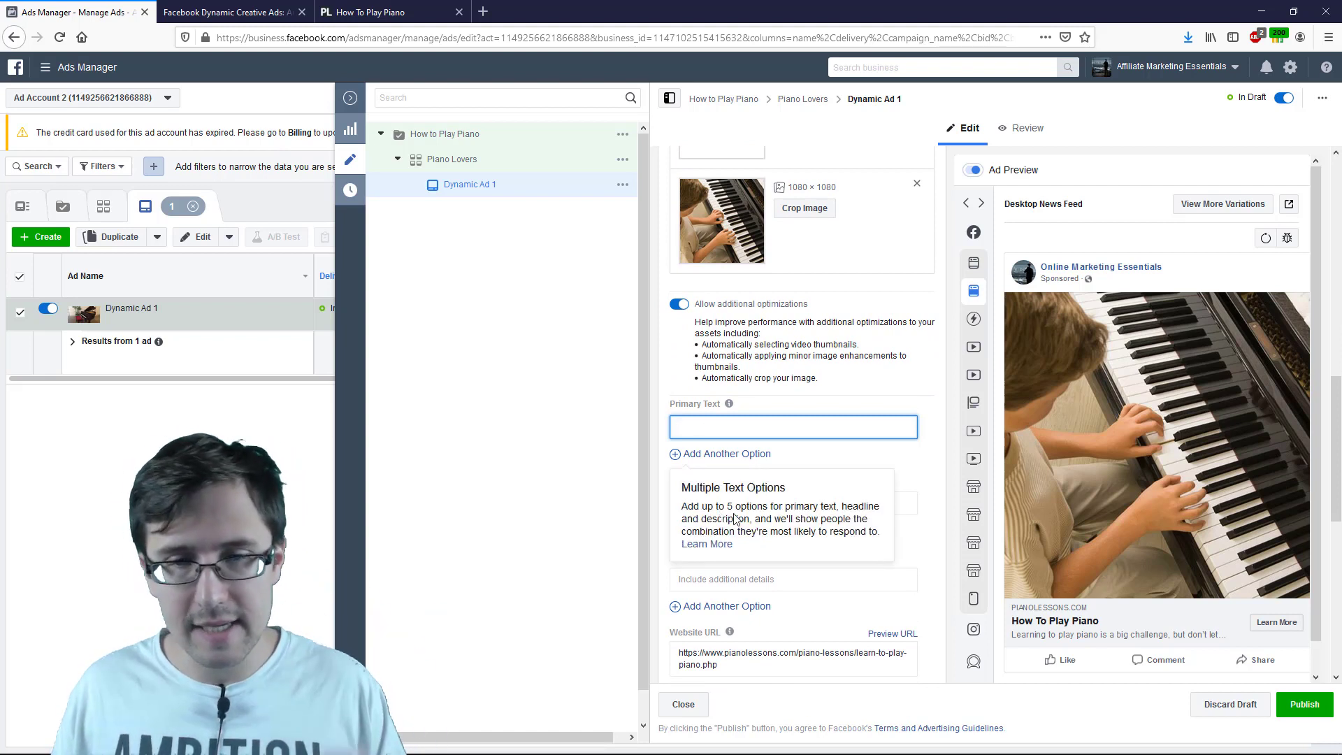
pyautogui.click(732, 577)
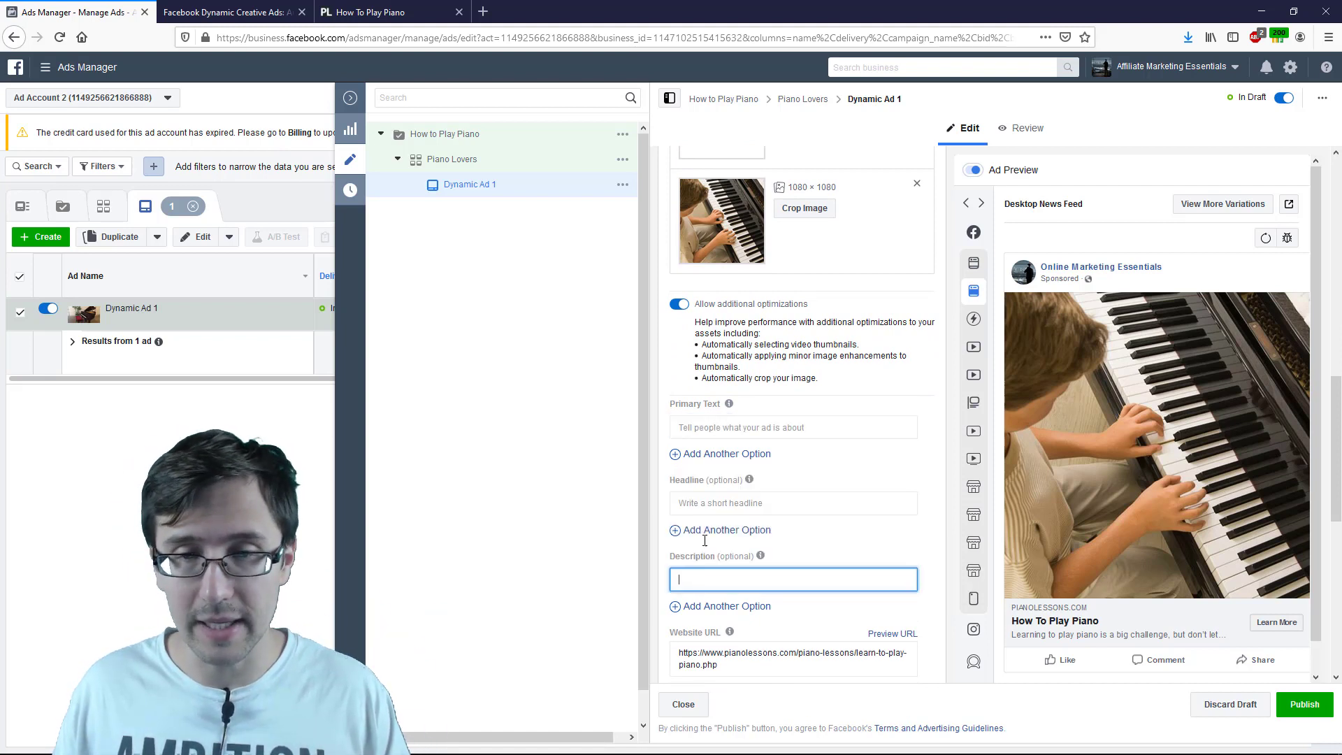
pyautogui.click(709, 423)
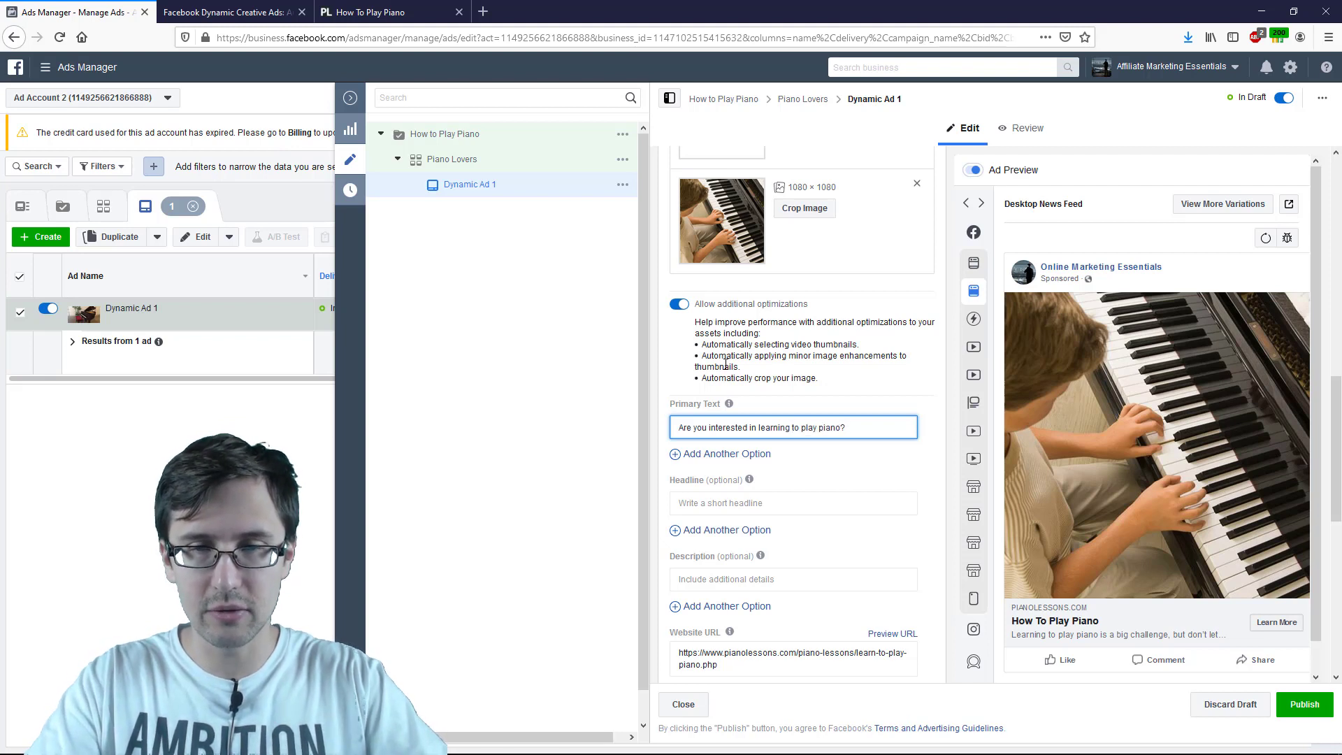
pyautogui.press('Return')
pyautogui.press('Return')
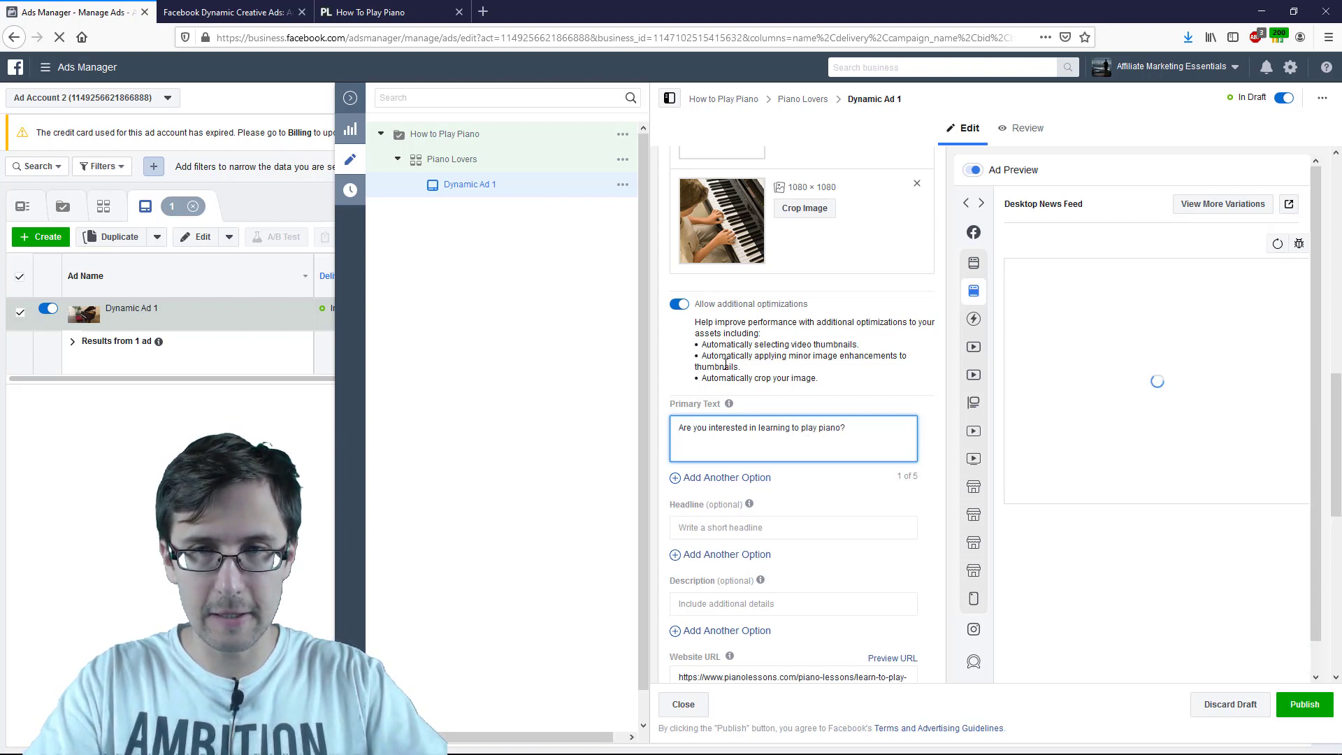
# Step: Continue the primary text with "Check out our website and you'll learn how to play it ASAP!" and a separate paragraph "Click the link below now."
pyautogui.write('Check our')
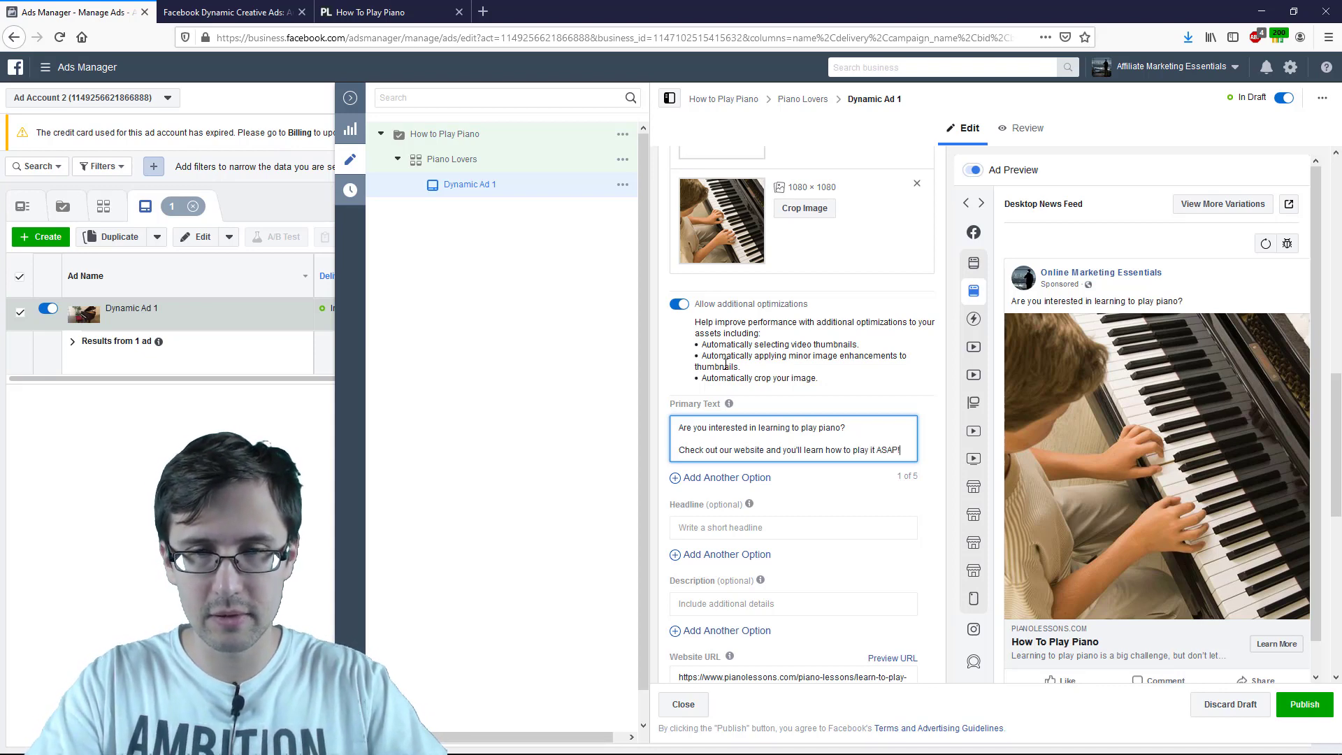
pyautogui.press('Return')
pyautogui.press('Return')
pyautogui.write('Click the link be')
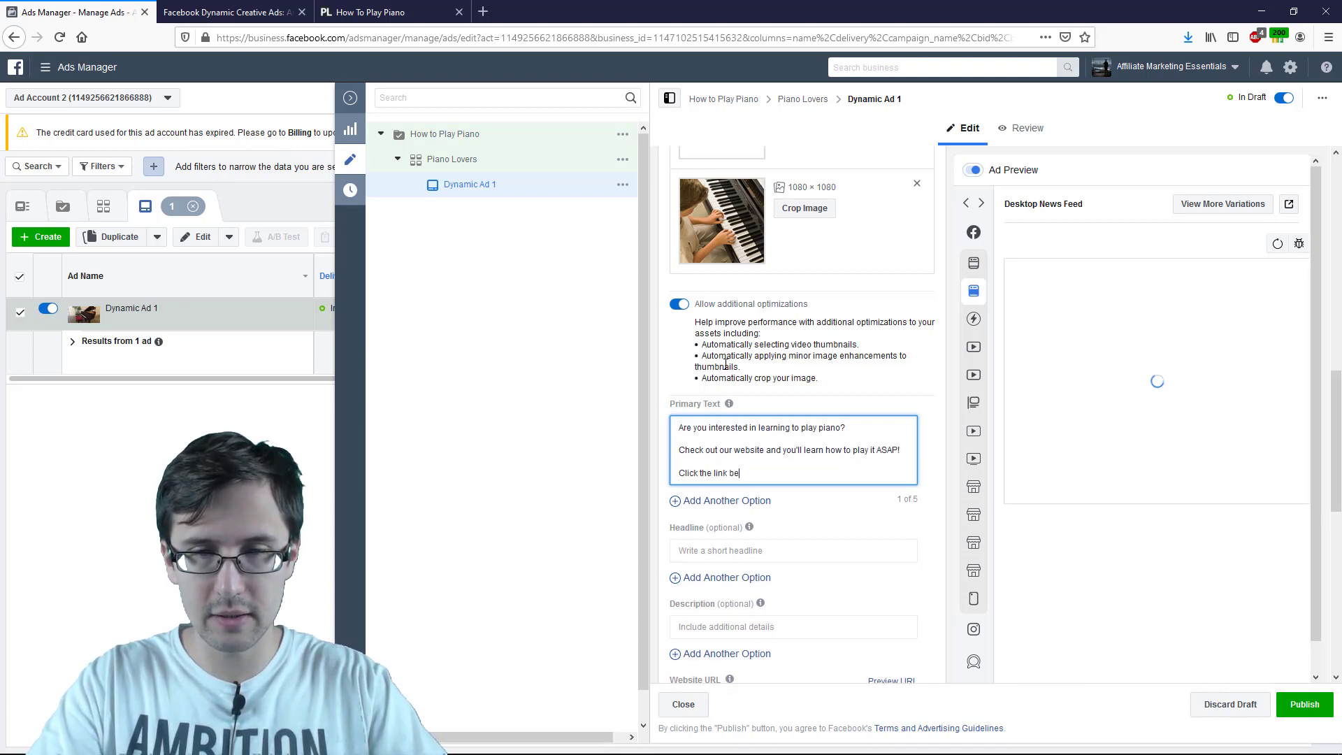
pyautogui.write('low now.')
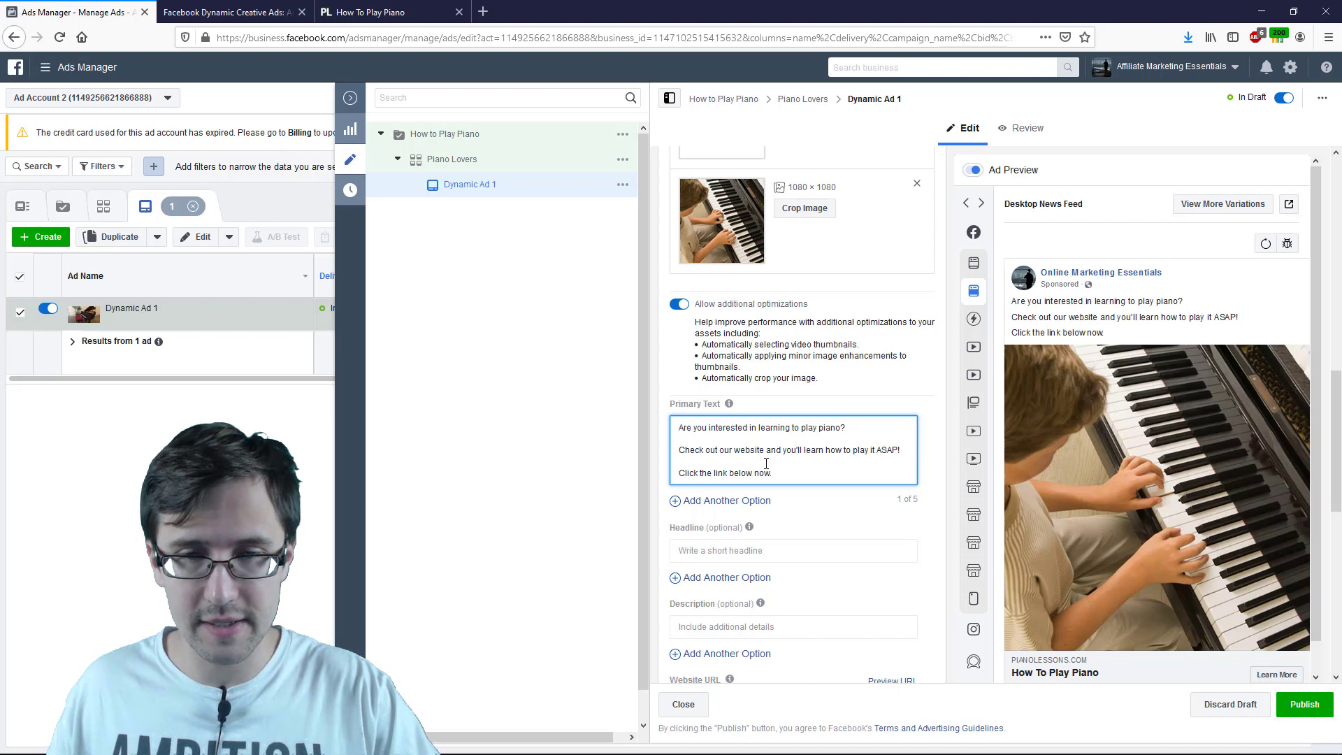
# Step: Add a second primary text option containing a copy of the whole first primary text
pyautogui.moveTo(780, 473); pyautogui.dragTo(667, 421)
pyautogui.hotkey('ctrl', 'c')
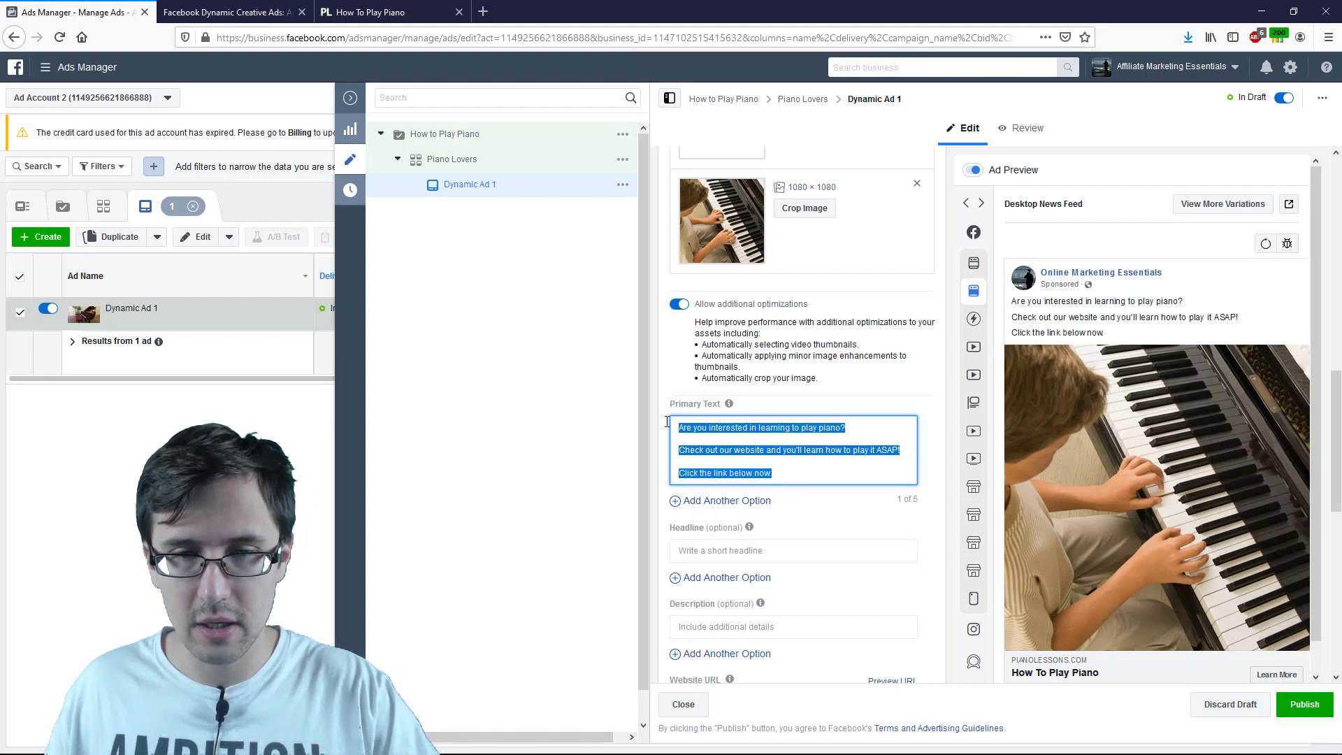
pyautogui.click(732, 503)
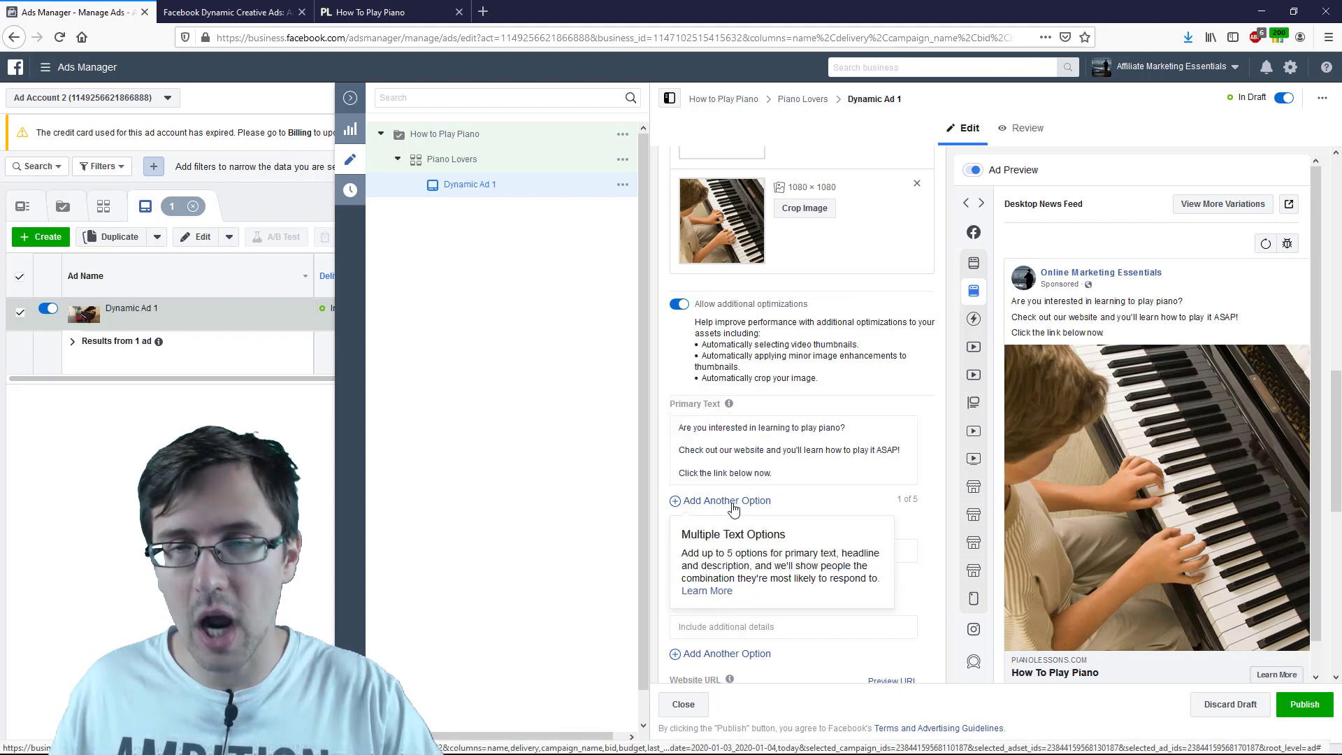
pyautogui.click(720, 501)
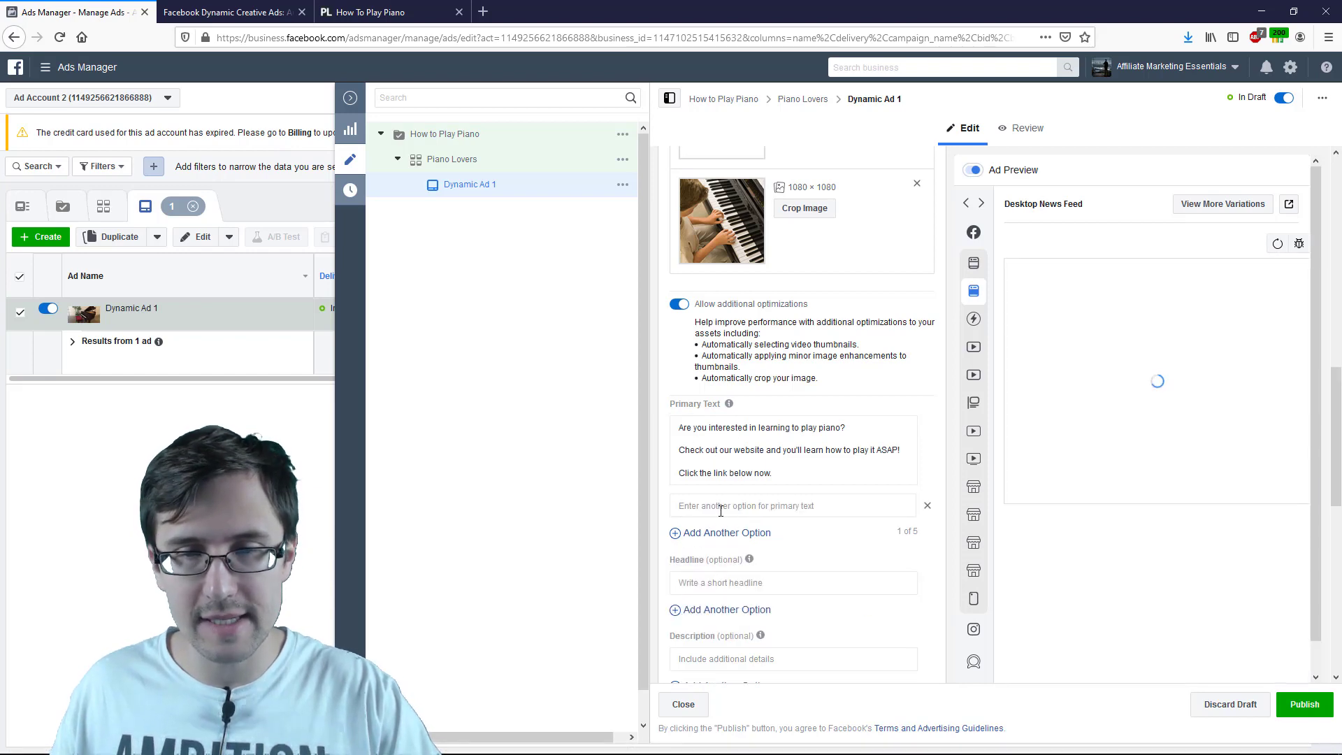
pyautogui.click(720, 510)
pyautogui.hotkey('ctrl', 'v')
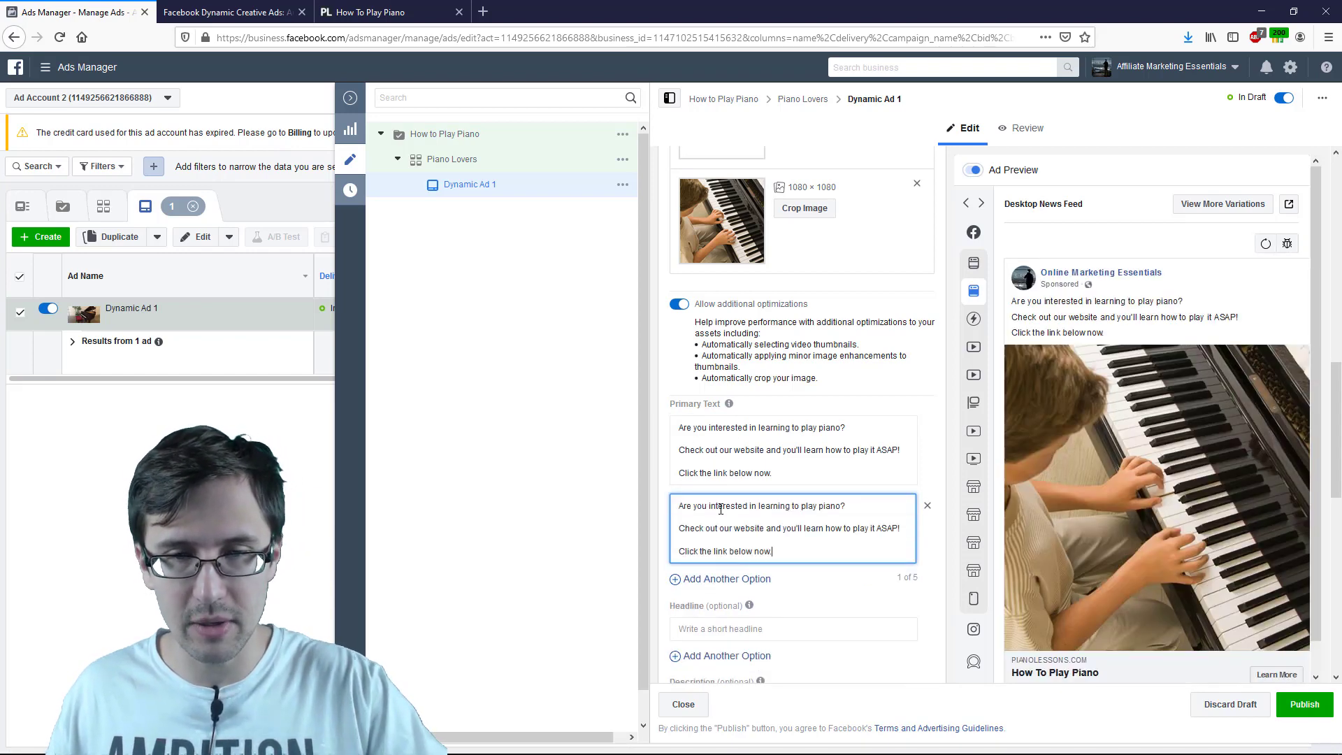
# Step: Replace the opening line of the second primary text option with "Want to learn the piano?"
pyautogui.tripleClick(720, 506)
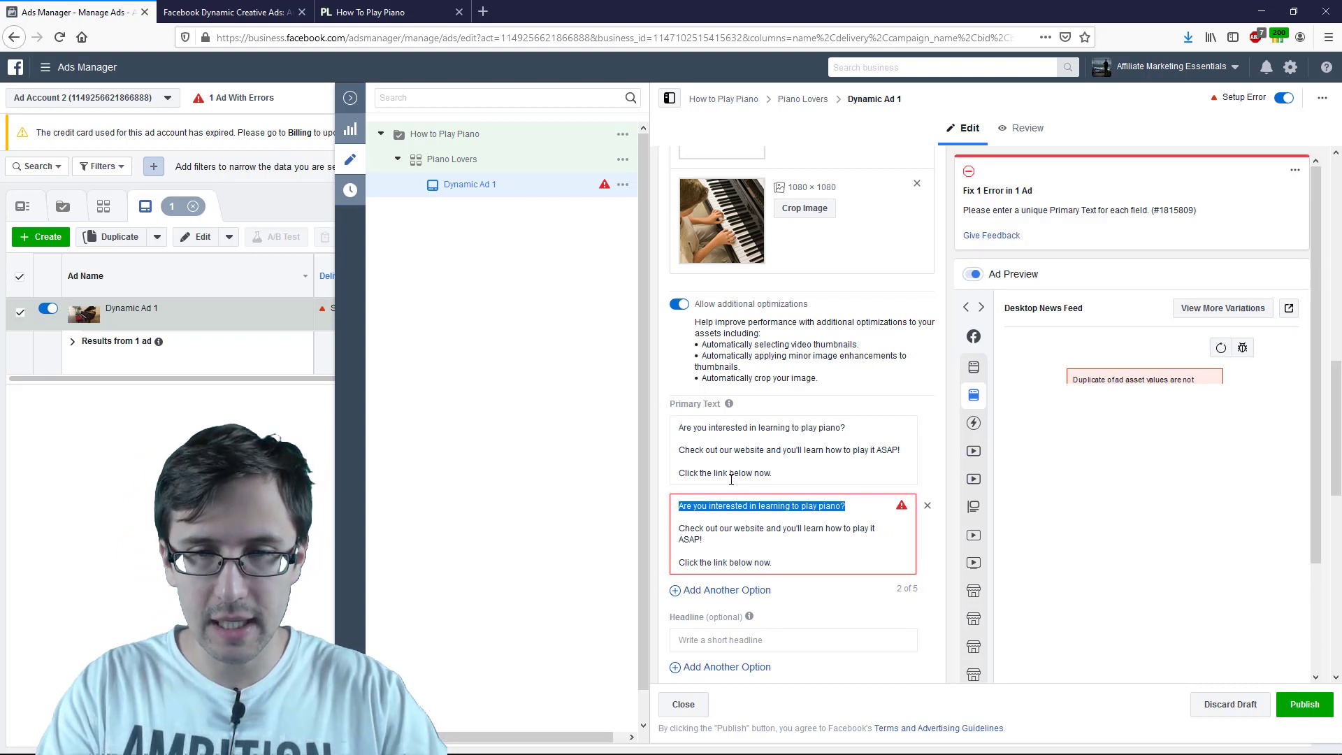
pyautogui.write('Want to learn t')
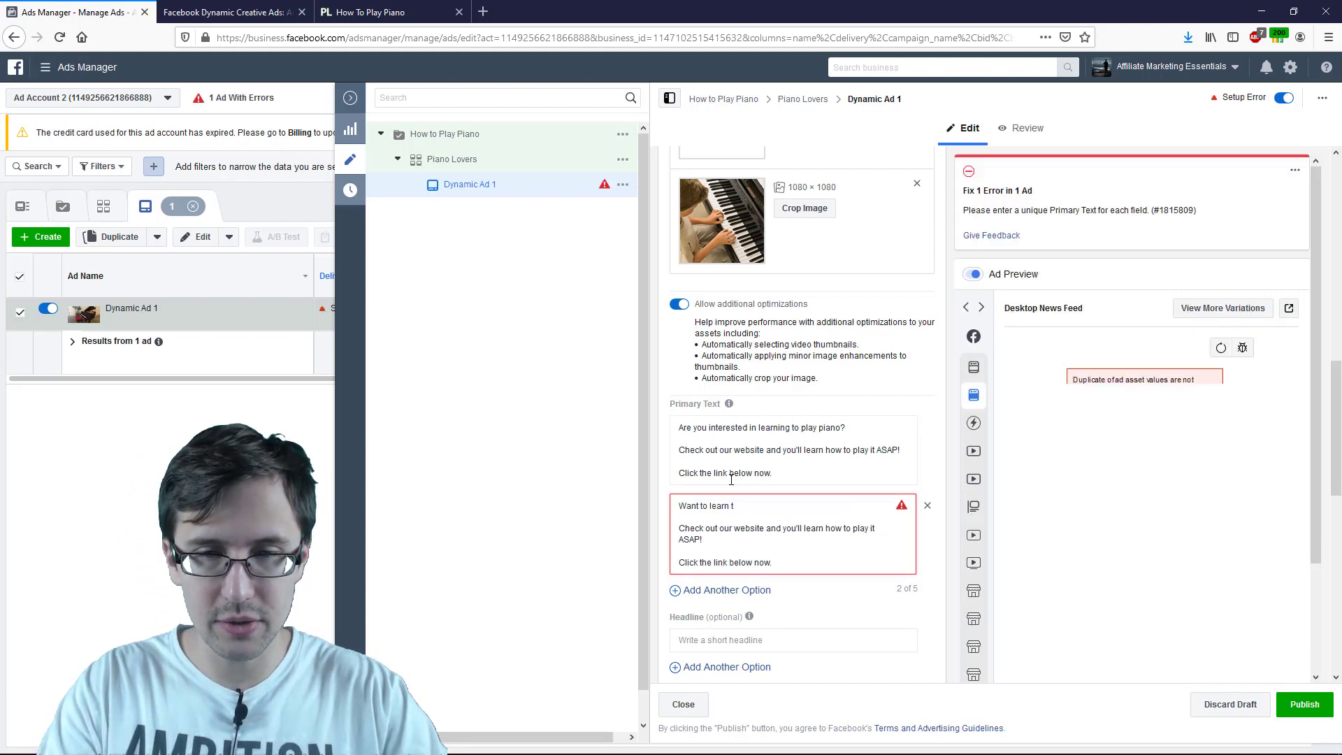
pyautogui.press('BackSpace')
pyautogui.write('the ')
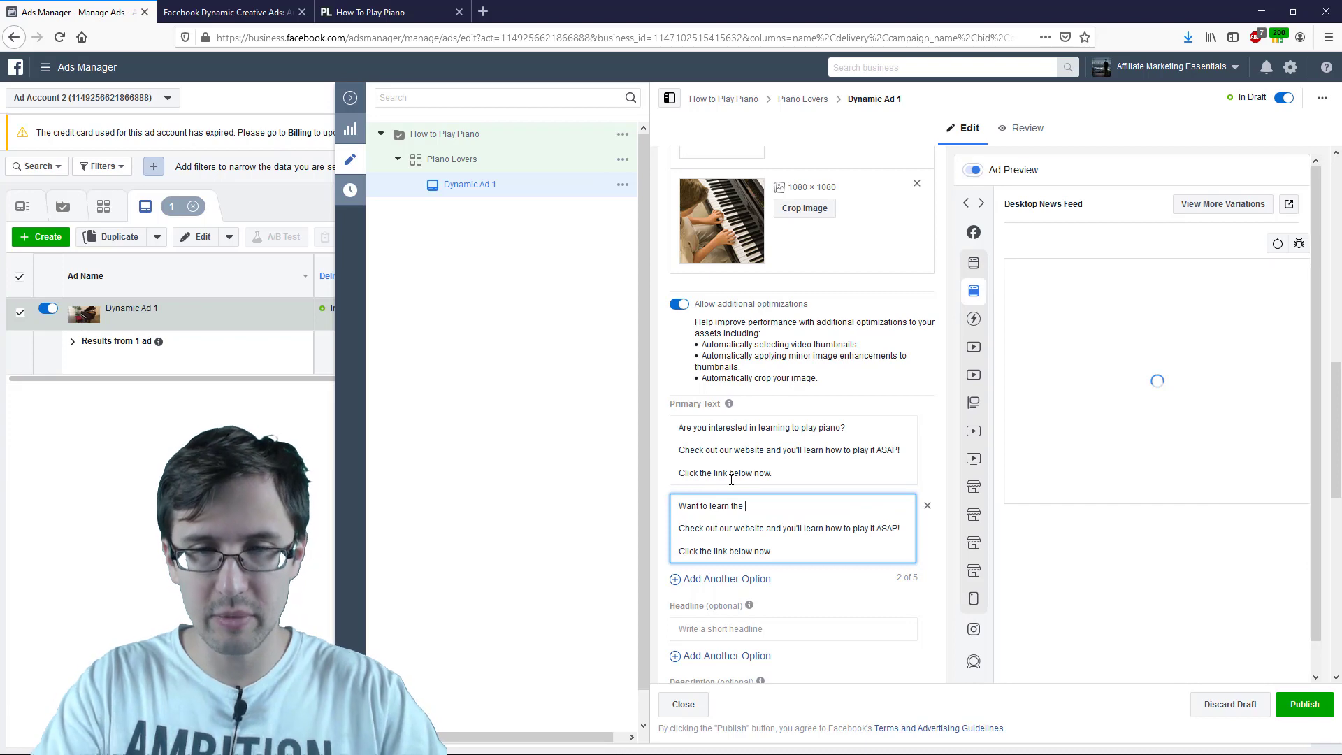
pyautogui.write('piano?')
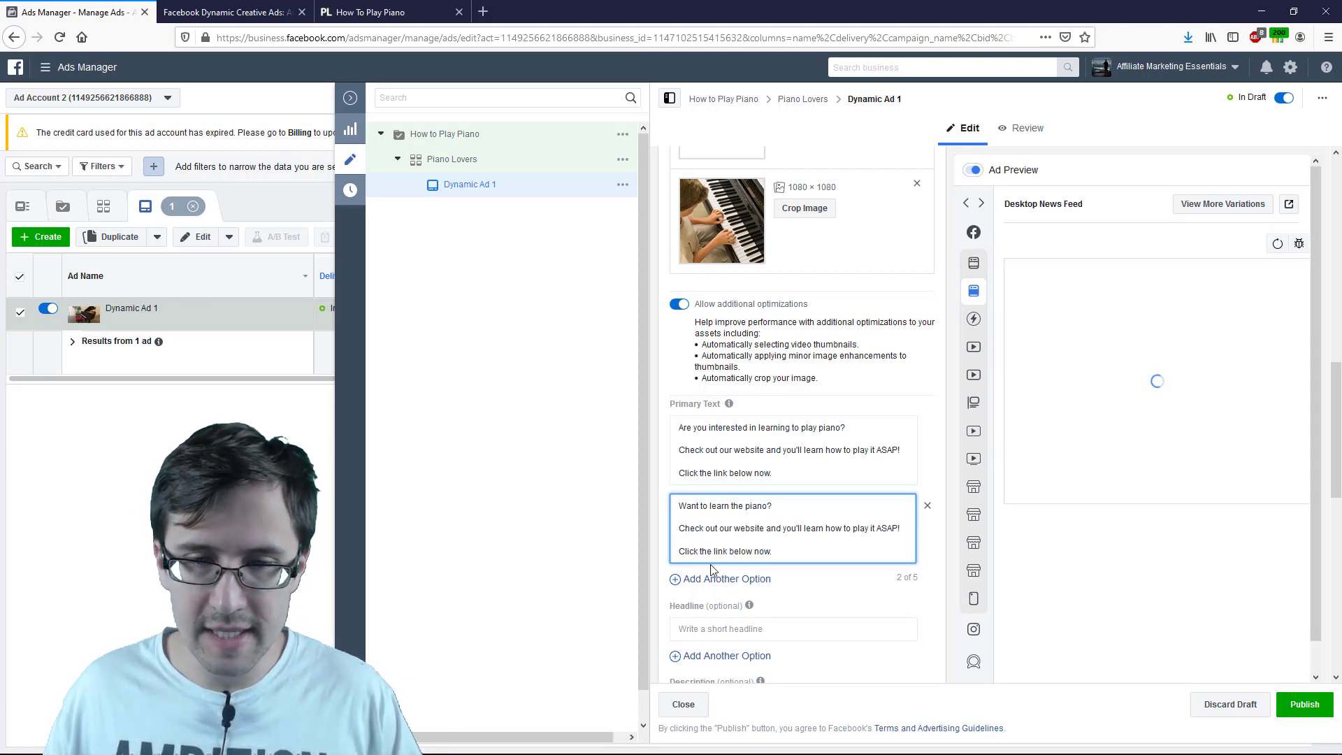
# Step: Add a third primary text option from the copied text, changing its opening line to "Interested in learning to play piano?"
pyautogui.click(699, 579)
pyautogui.click(698, 583)
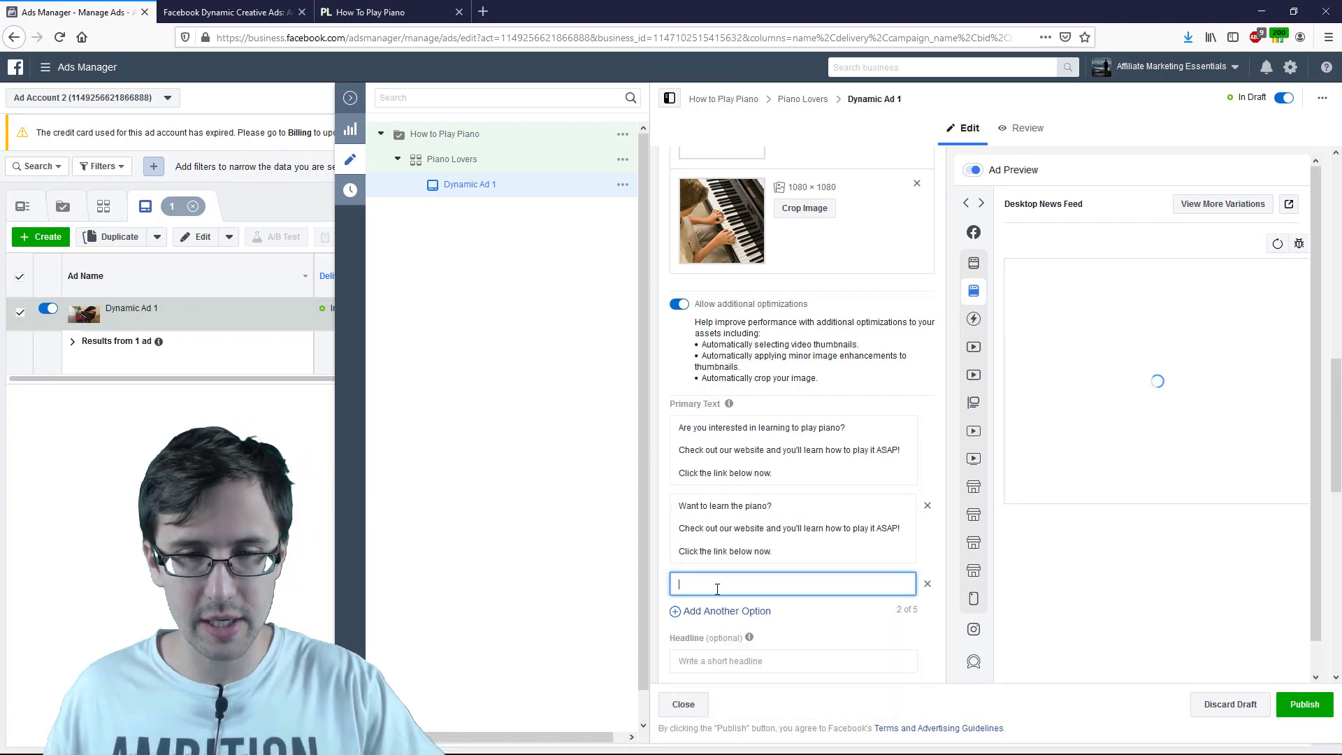
pyautogui.hotkey('ctrl', 'v')
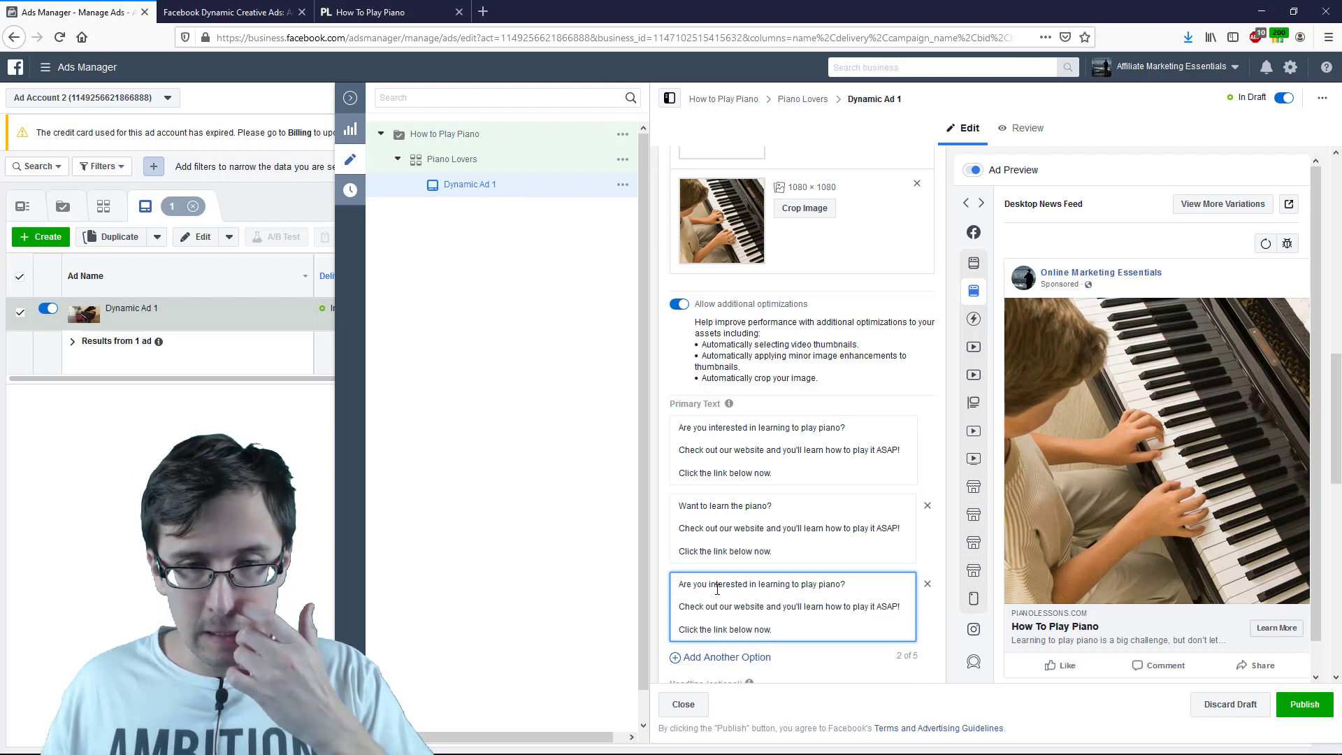
pyautogui.tripleClick(750, 586)
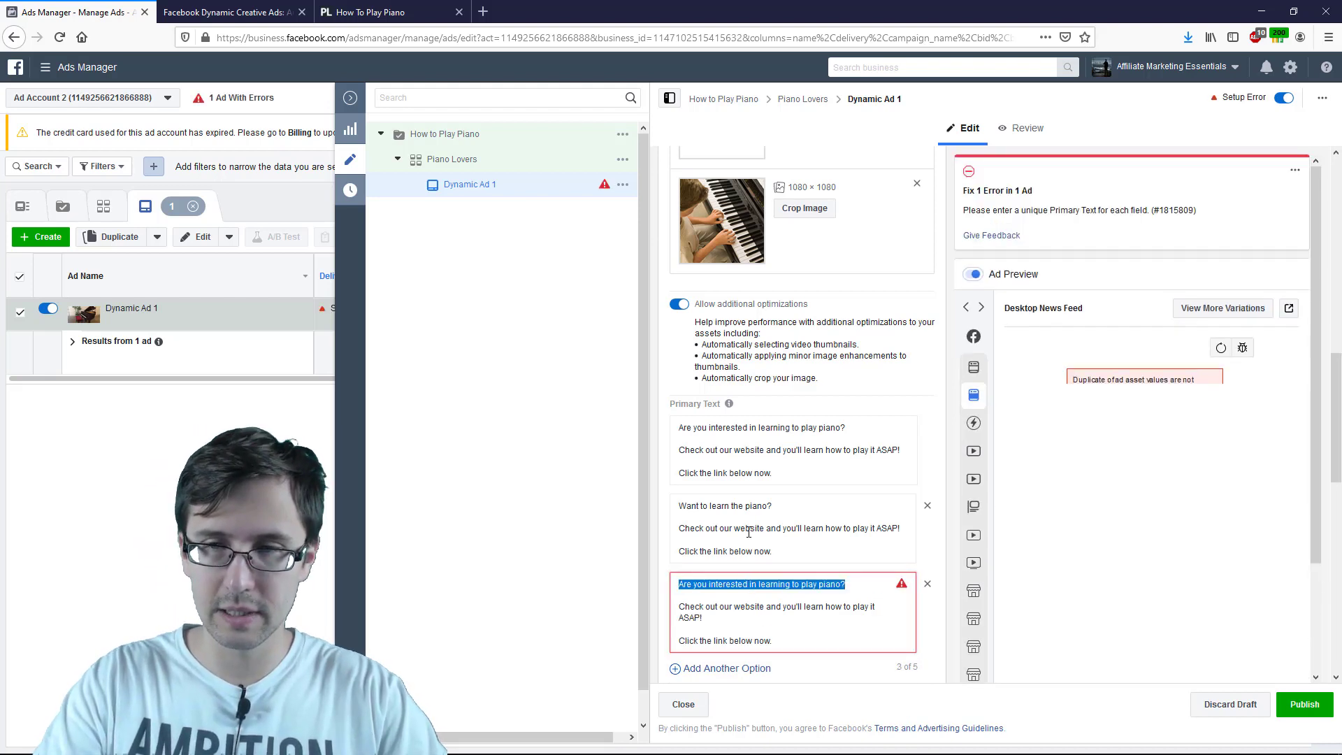
pyautogui.write('Interes')
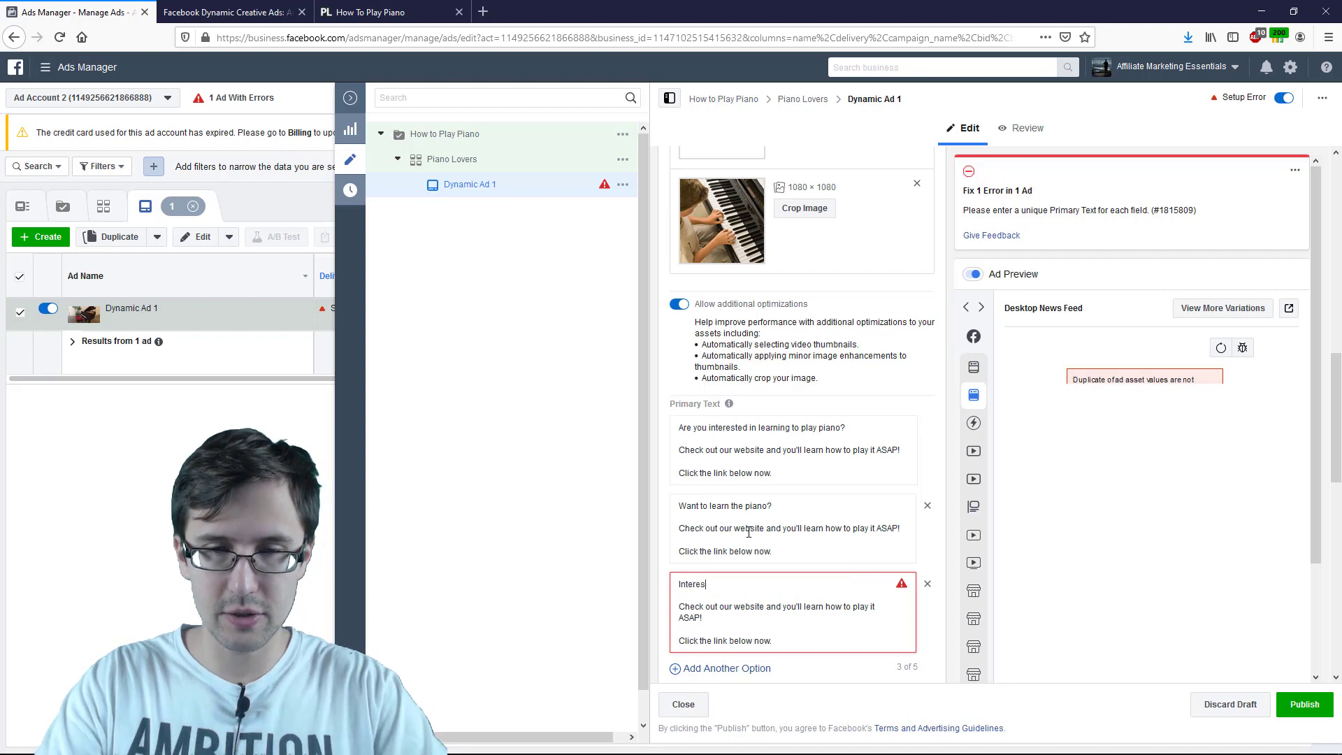
pyautogui.write('ted in learning to play ')
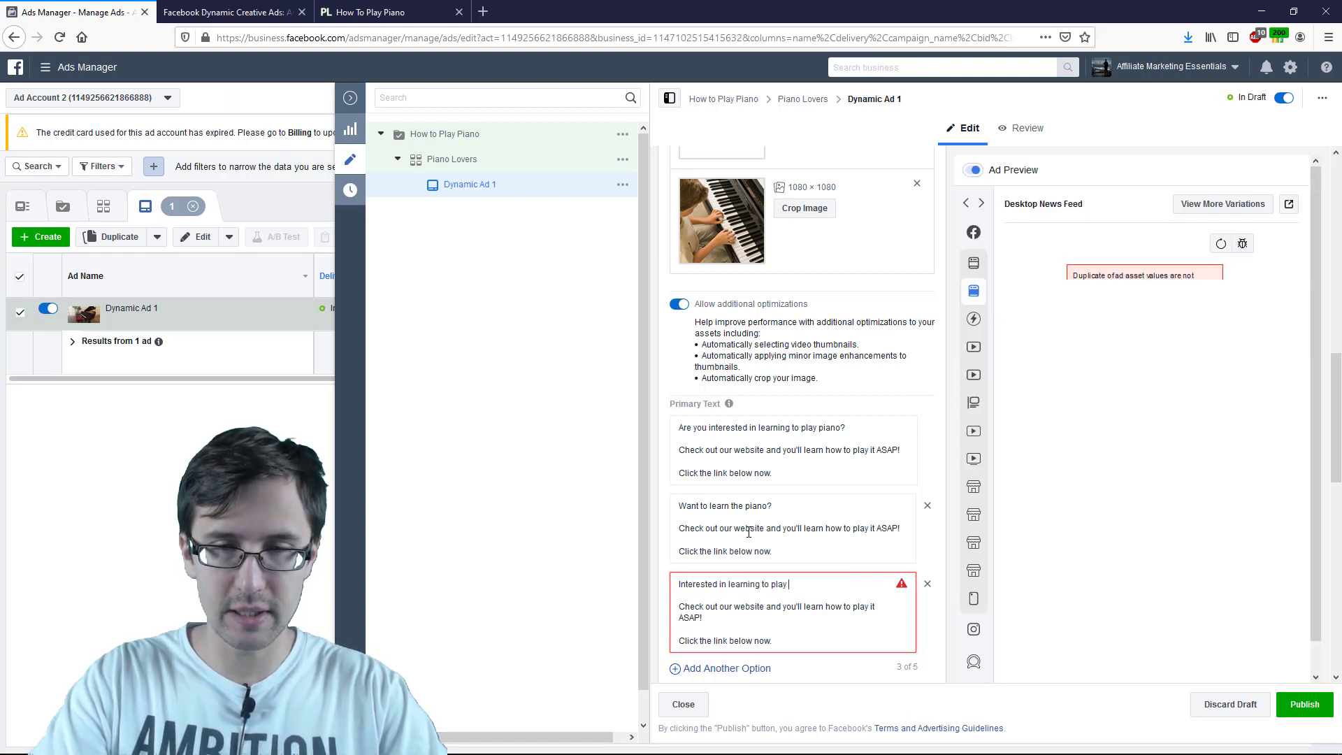
pyautogui.write('piano?')
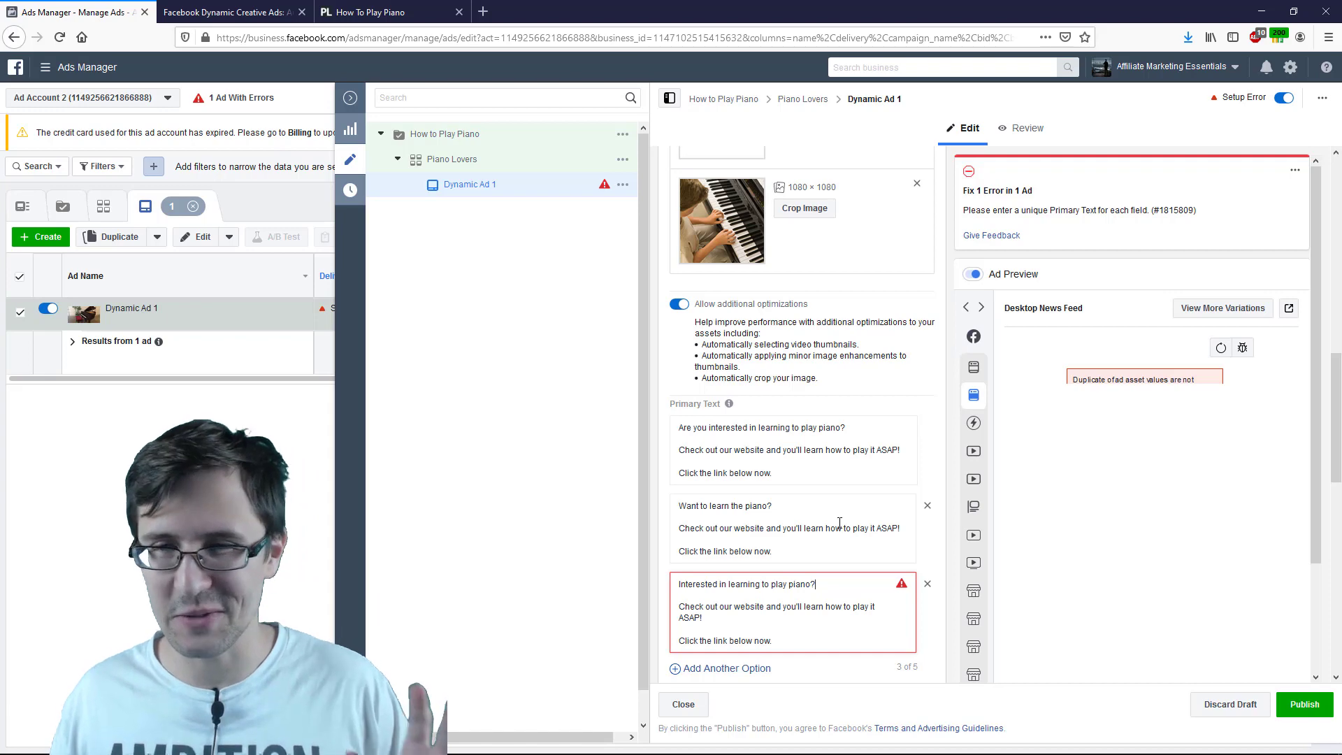
# Step: Review the ad's selected images, the three primary text options and where the headline appears in the Desktop News Feed preview
pyautogui.scroll(-2, 859, 521)
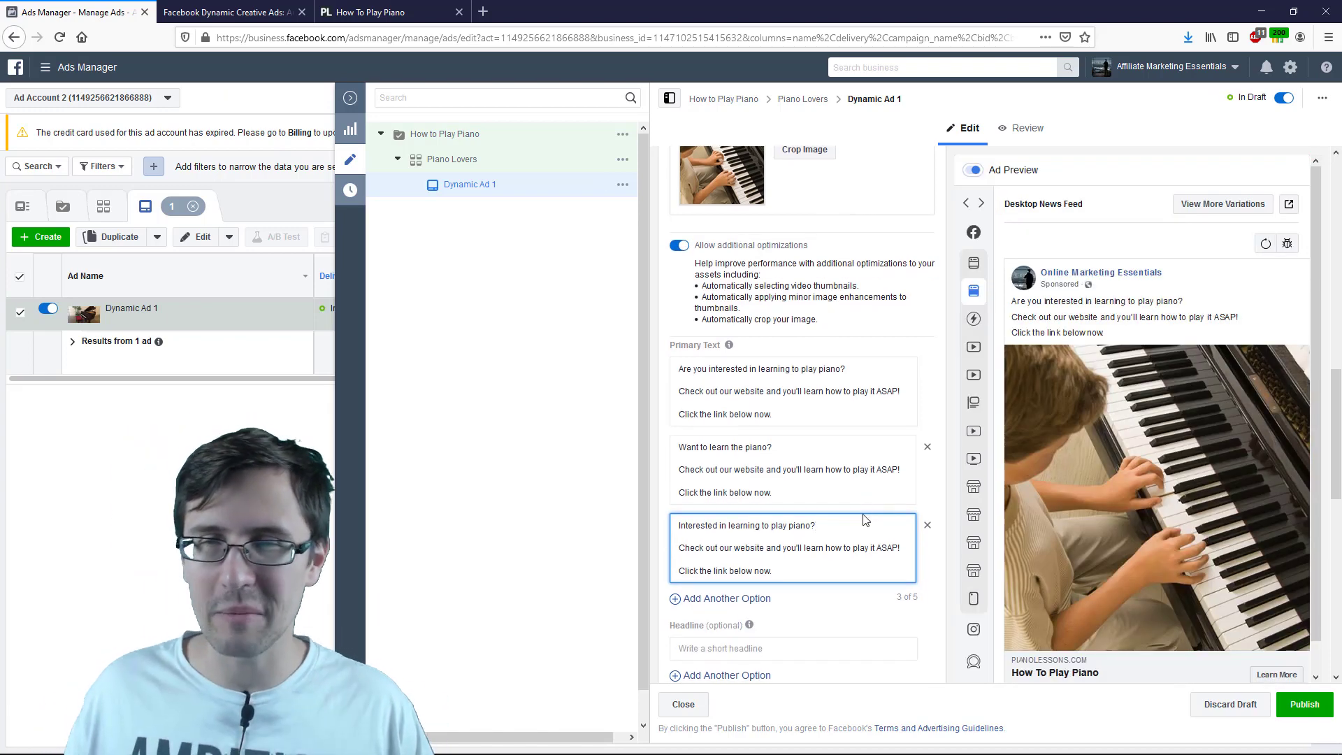
pyautogui.scroll(-2, 852, 517)
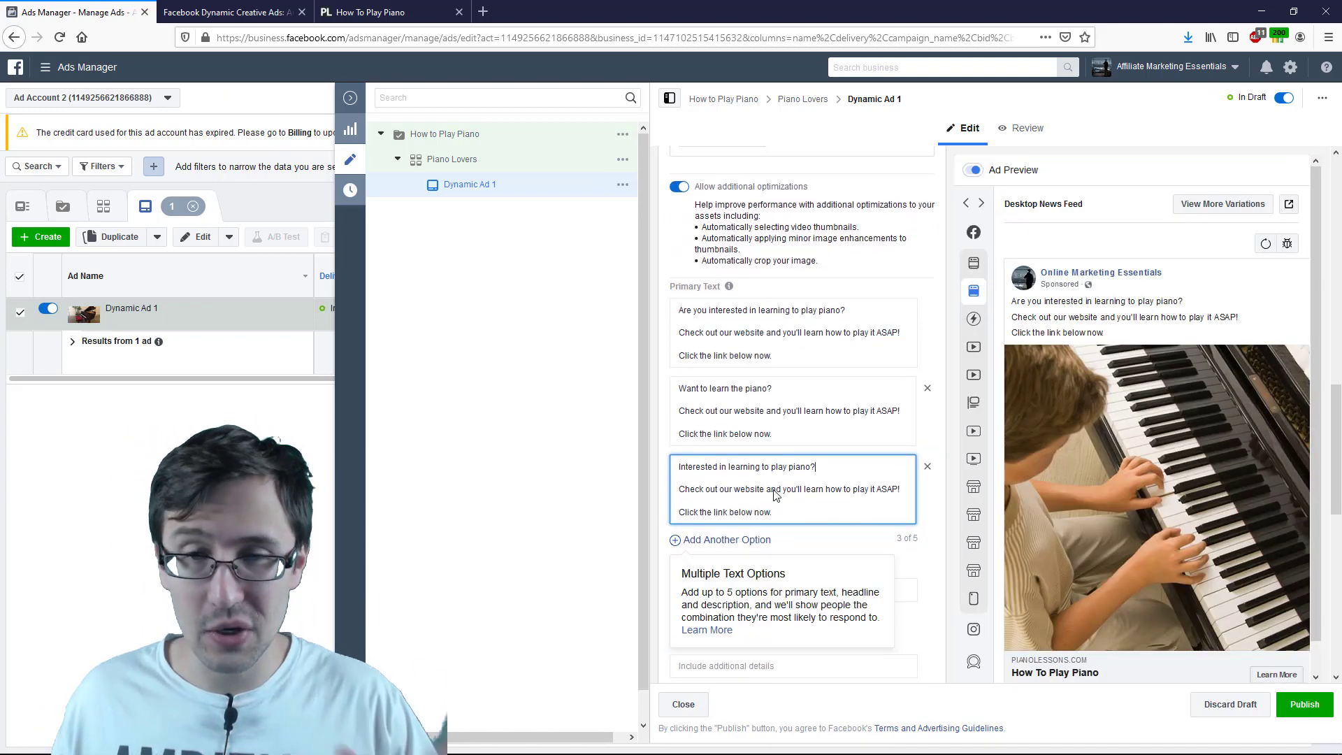
pyautogui.moveTo(747, 548)
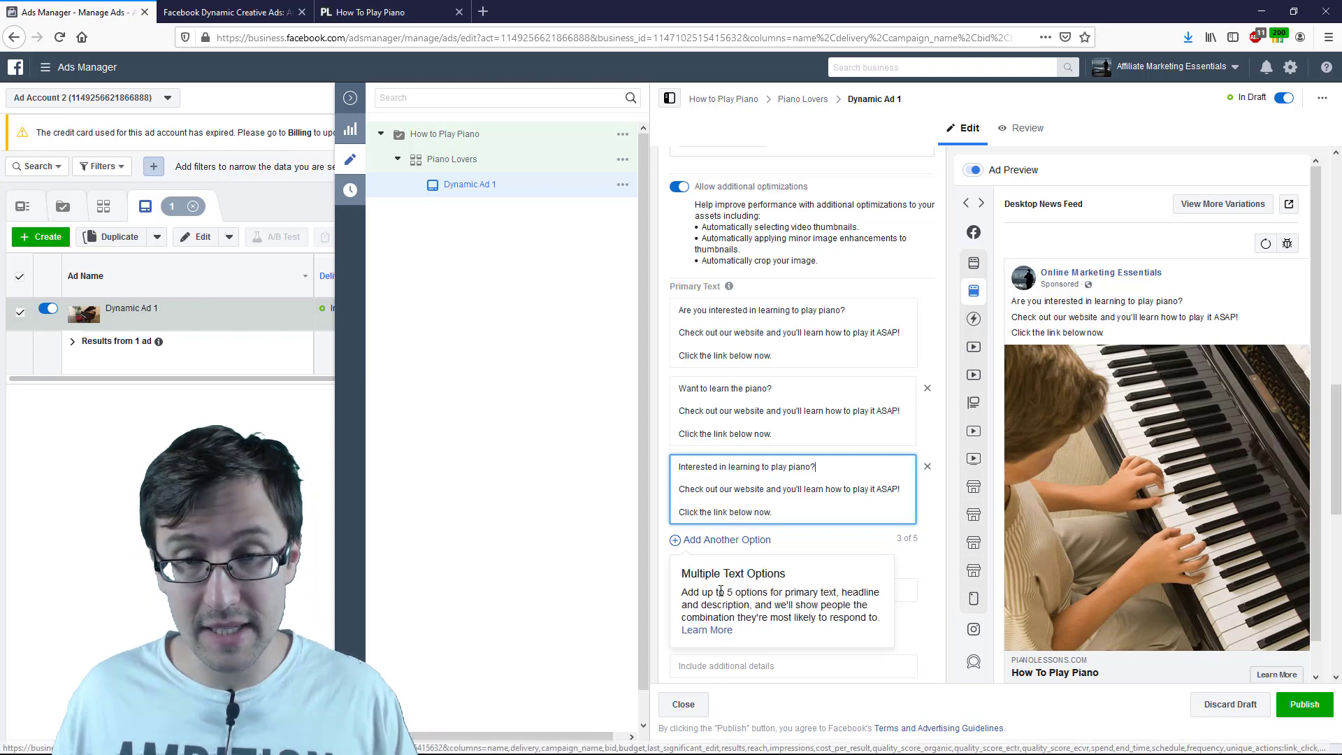
pyautogui.click(904, 591)
pyautogui.scroll(-2, 904, 591)
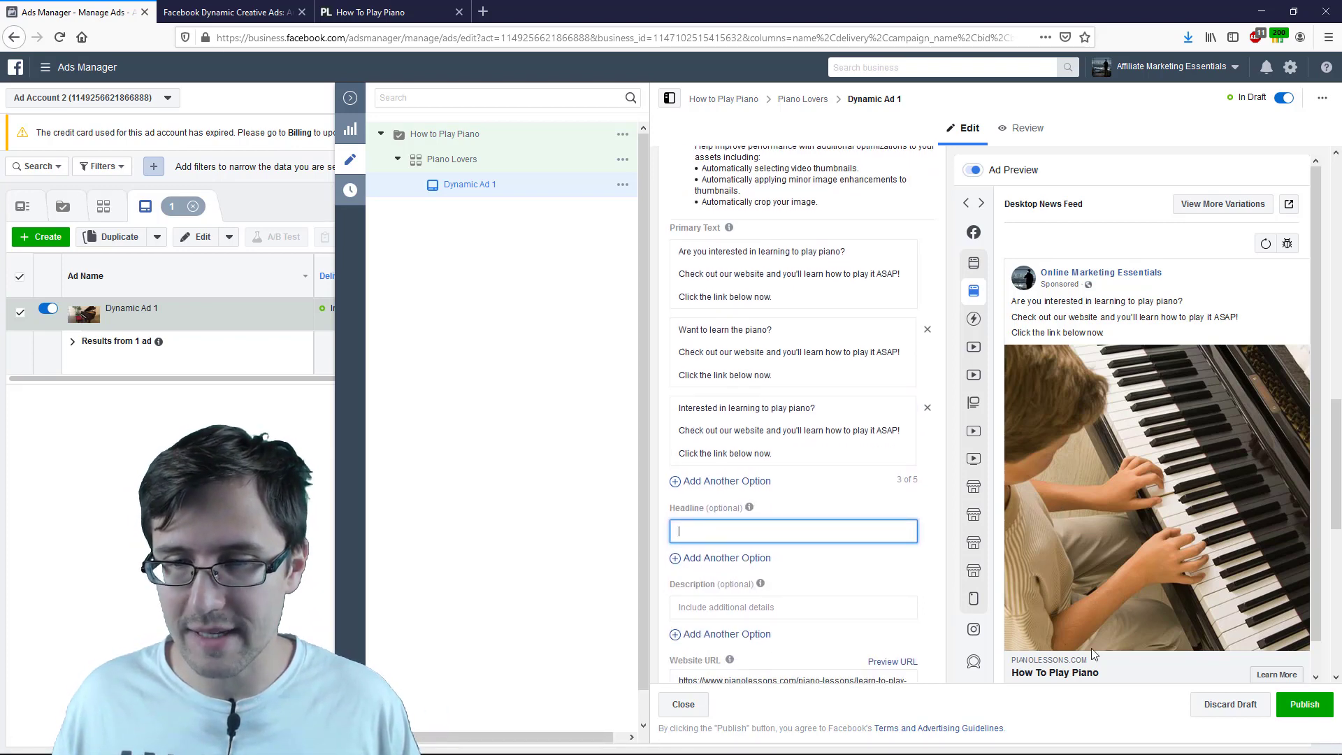
pyautogui.scroll(-2, 1167, 517)
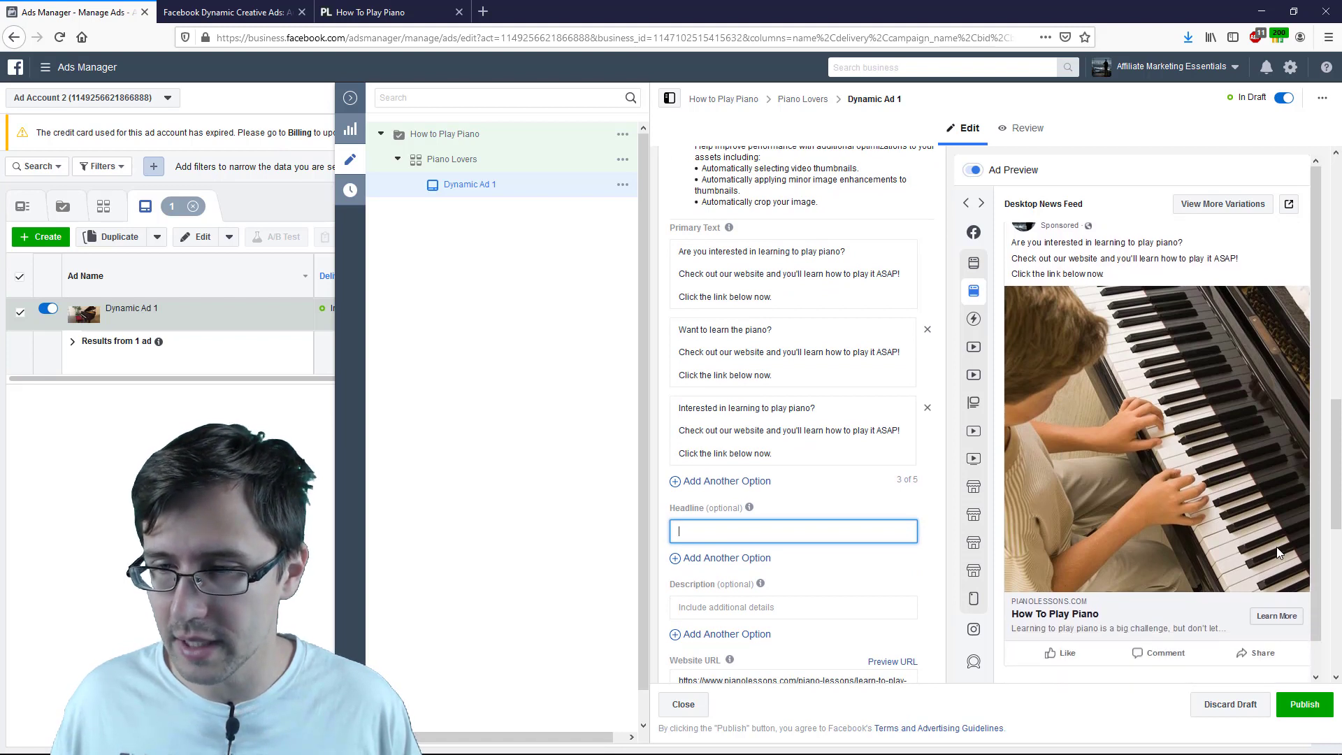
pyautogui.scroll(-1, 1314, 548)
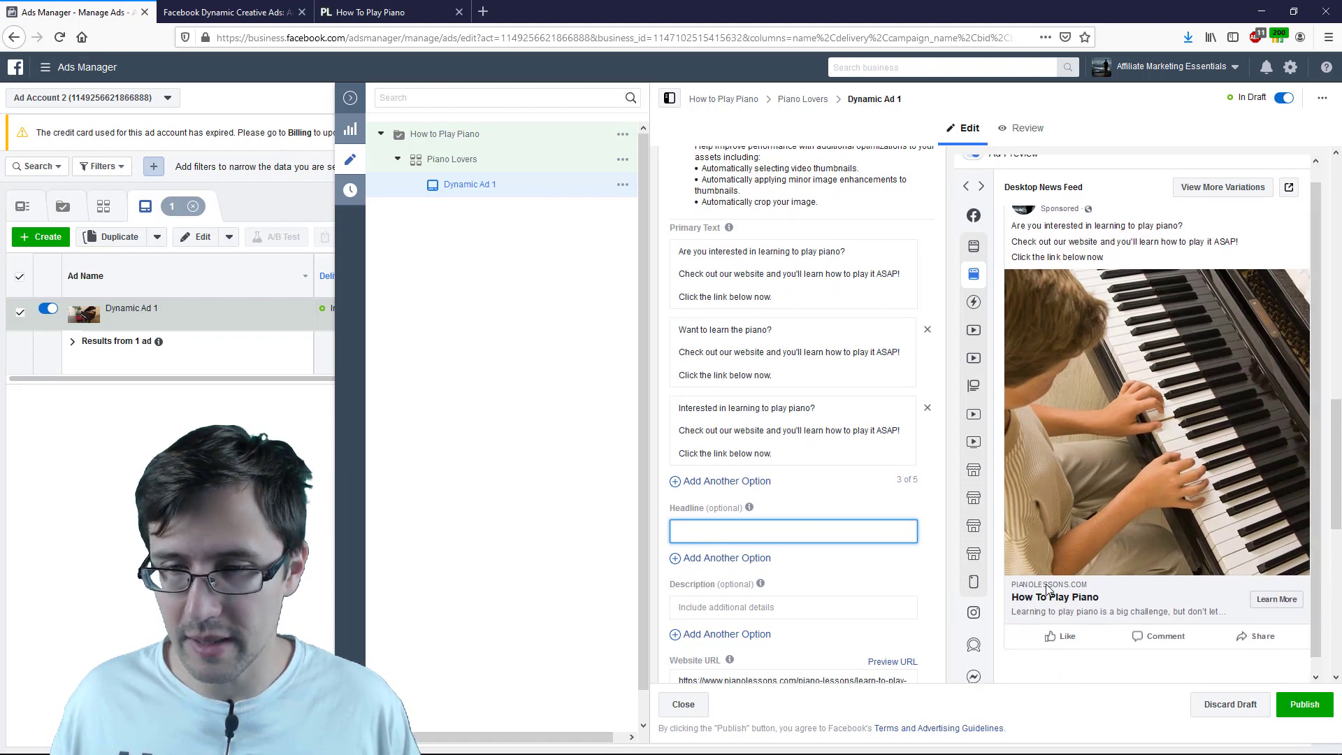
pyautogui.scroll(10, 777, 506)
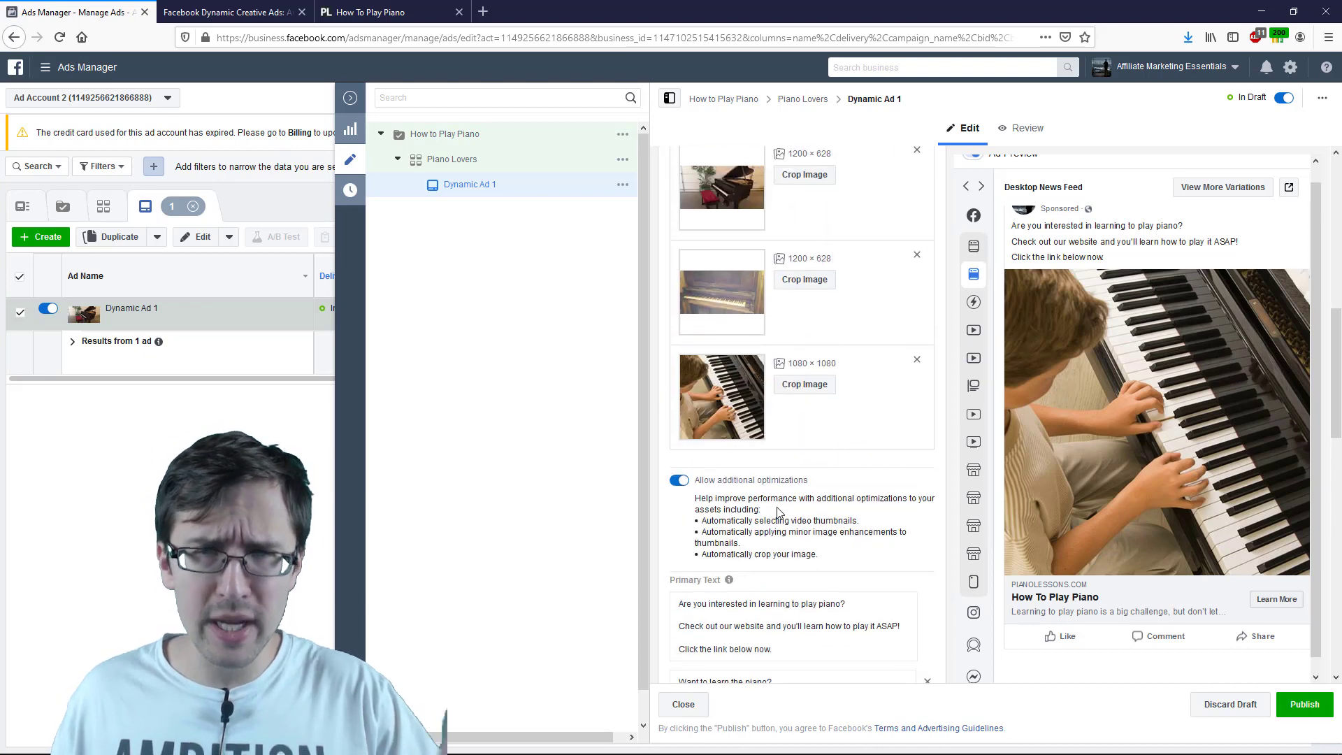
pyautogui.scroll(5, 779, 512)
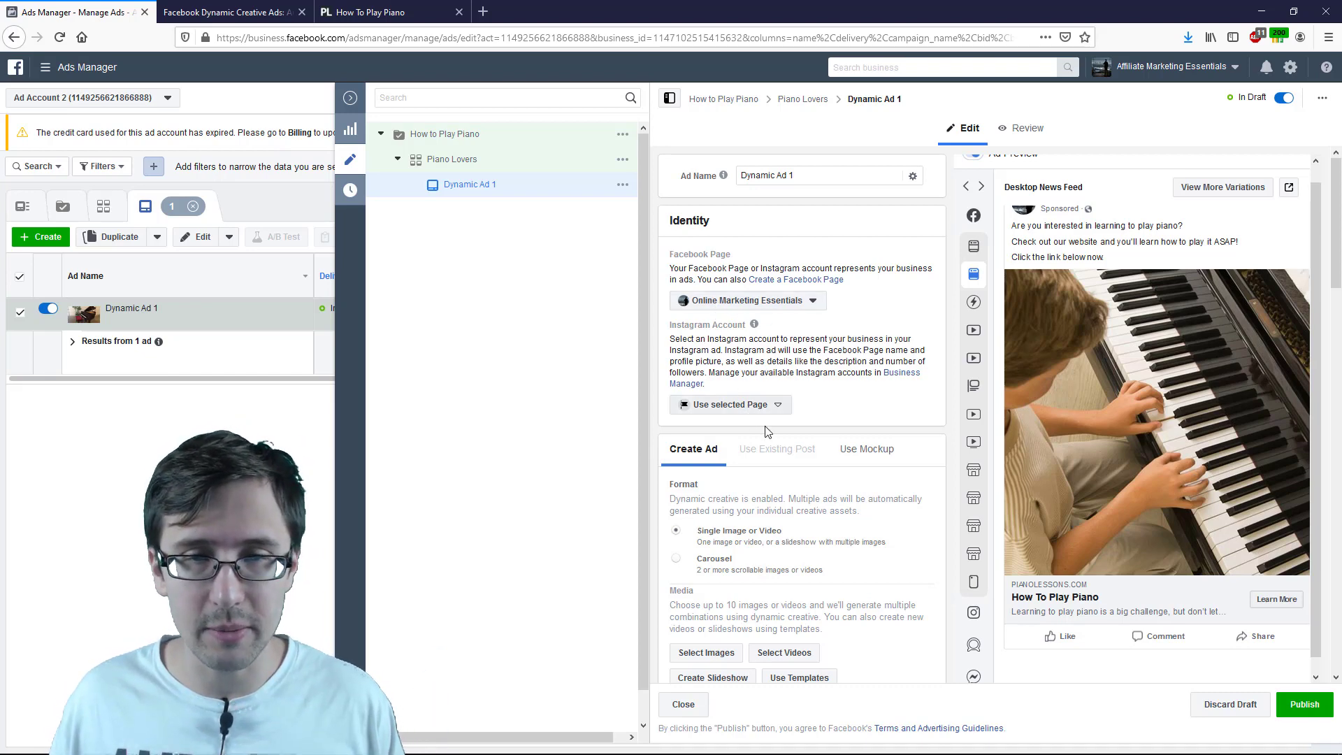
pyautogui.scroll(-3, 767, 433)
pyautogui.scroll(-5, 767, 434)
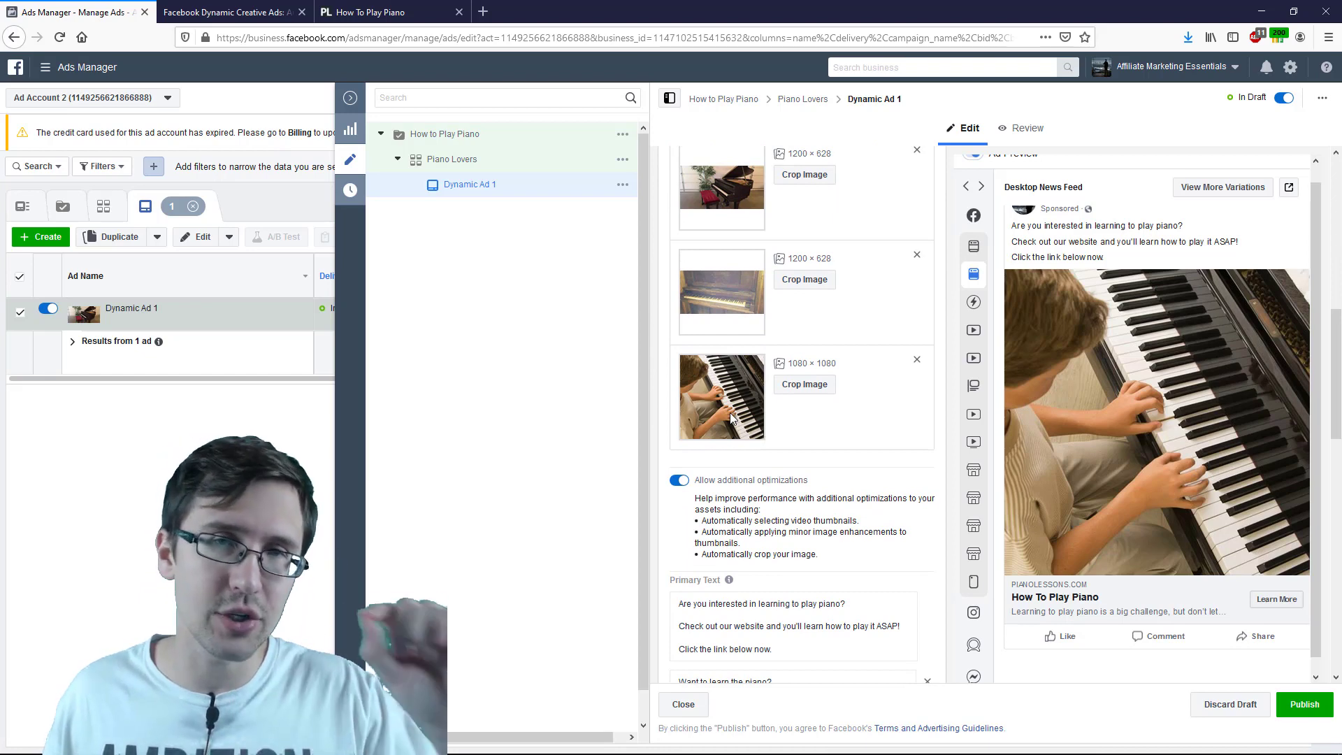
pyautogui.scroll(-2, 791, 464)
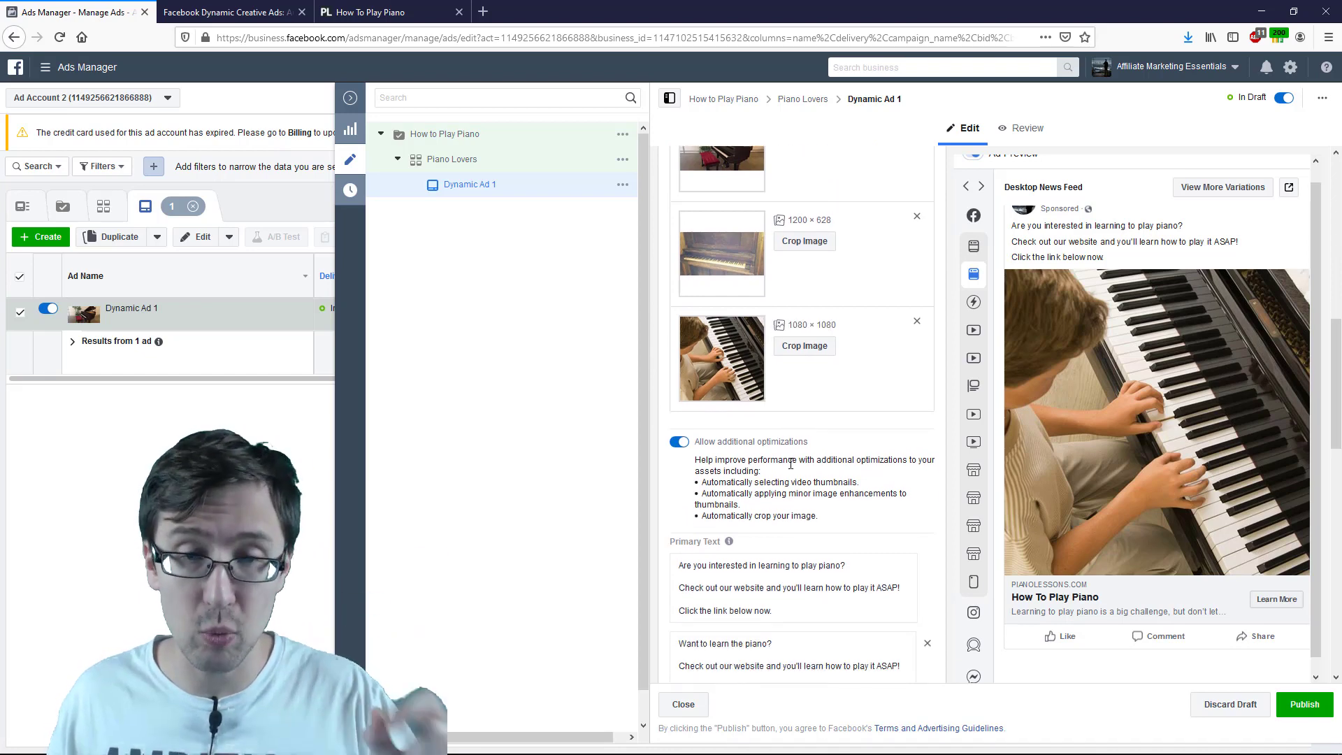
pyautogui.scroll(-3, 790, 463)
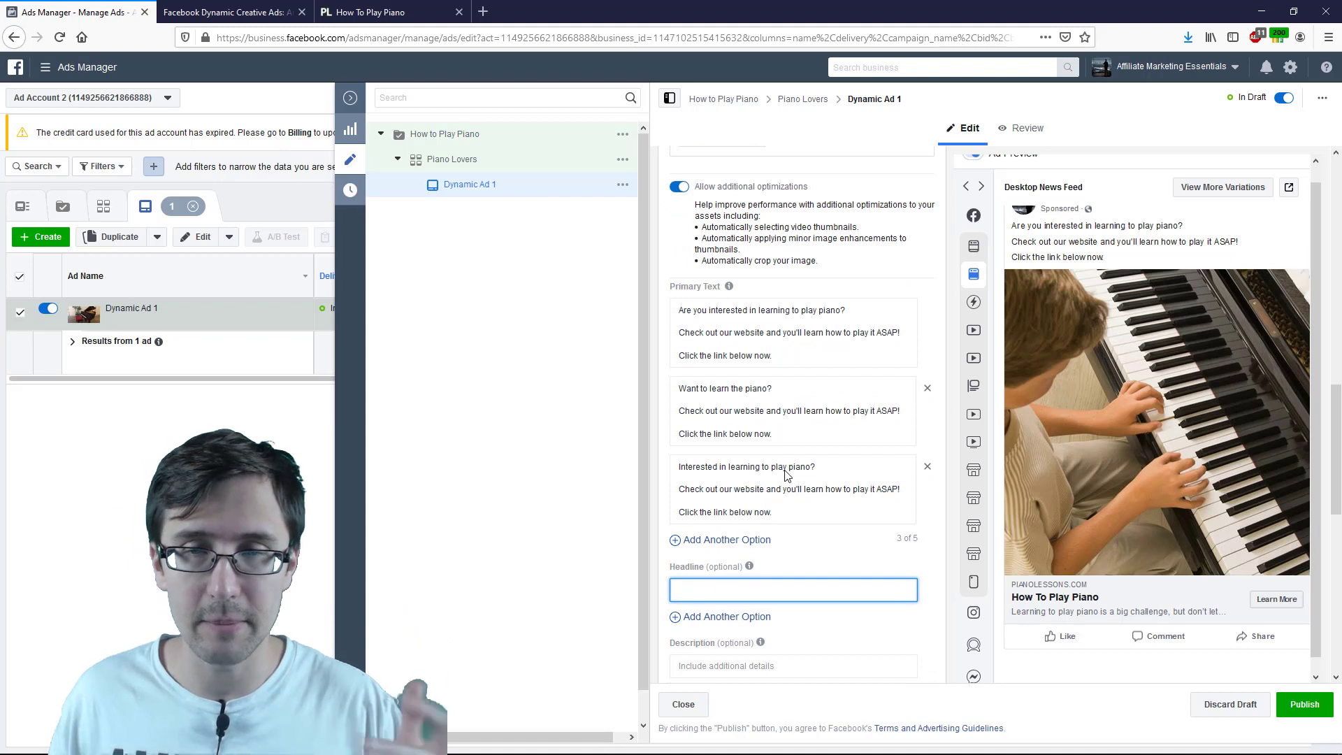
pyautogui.scroll(-1, 752, 545)
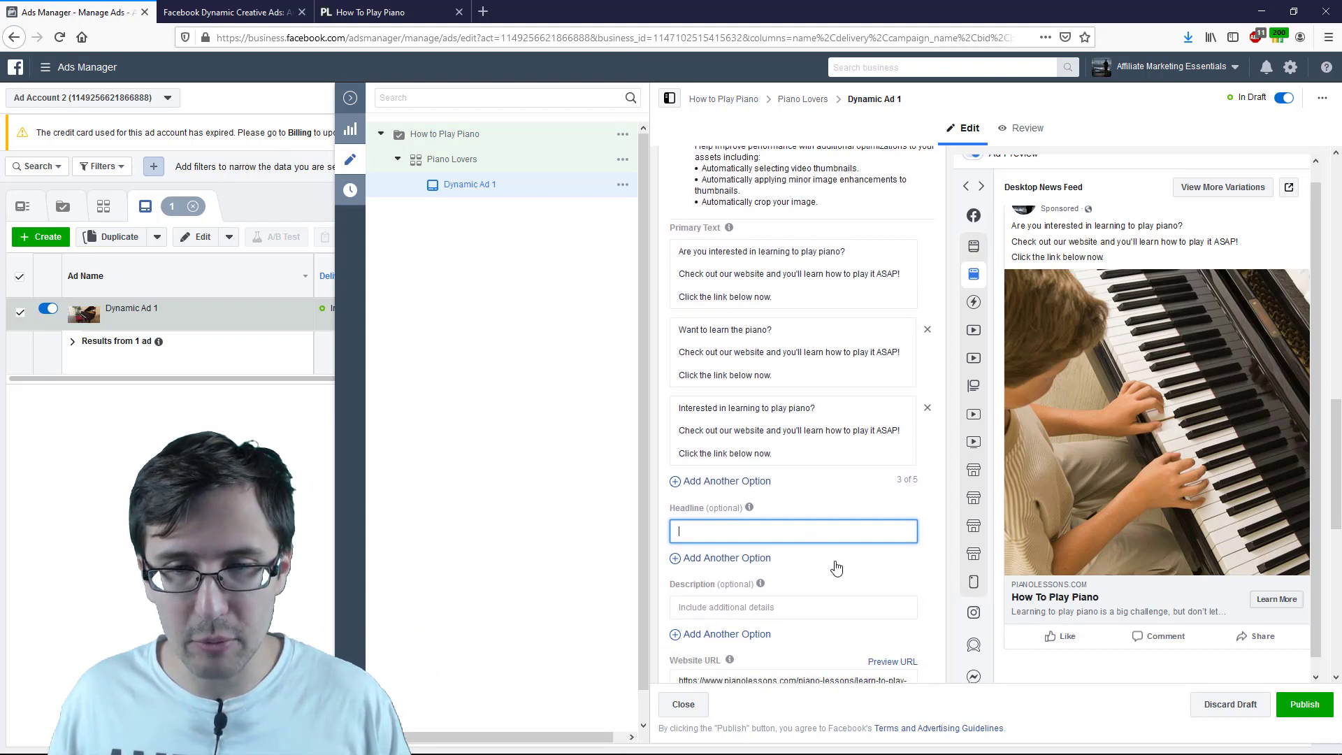
# Step: Enter "How to Play Piano" as the ad headline and add a second headline option, "Learn How to Play the Piano"
pyautogui.click(773, 531)
pyautogui.click(741, 535)
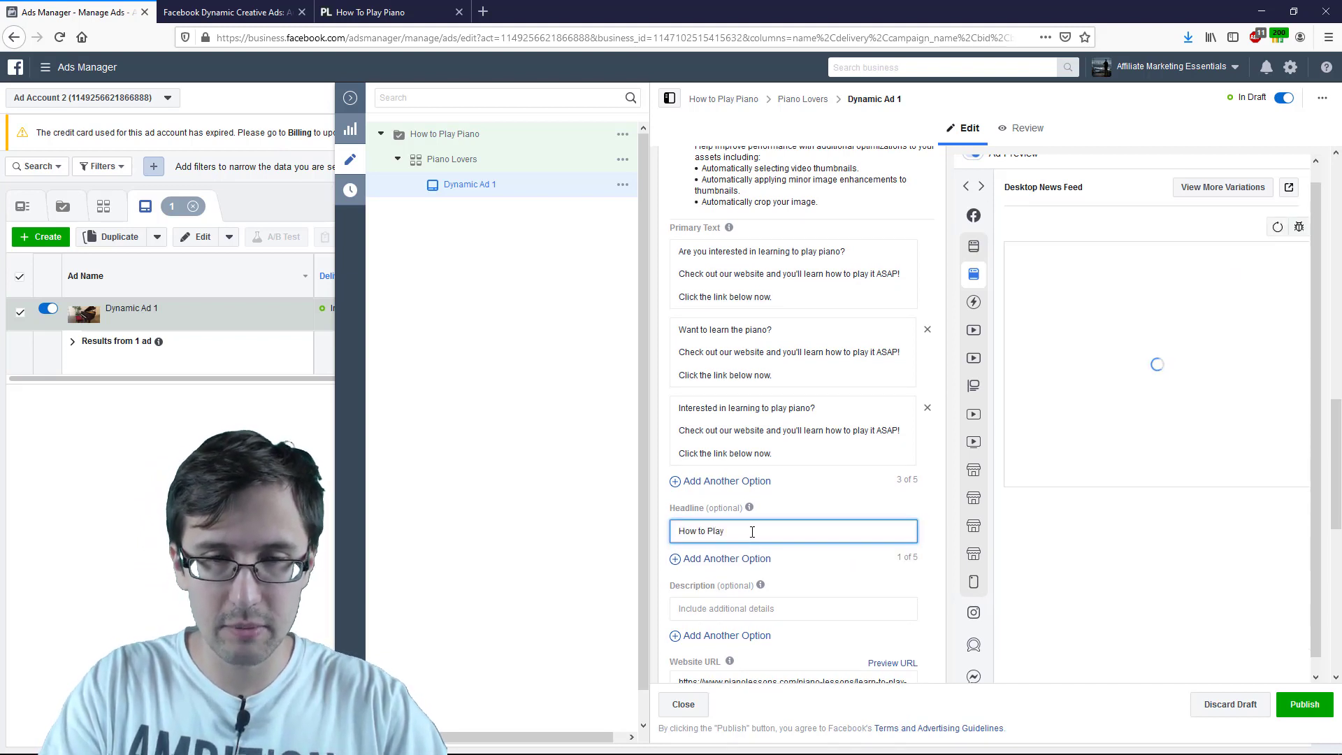
pyautogui.write('How to Play Piano')
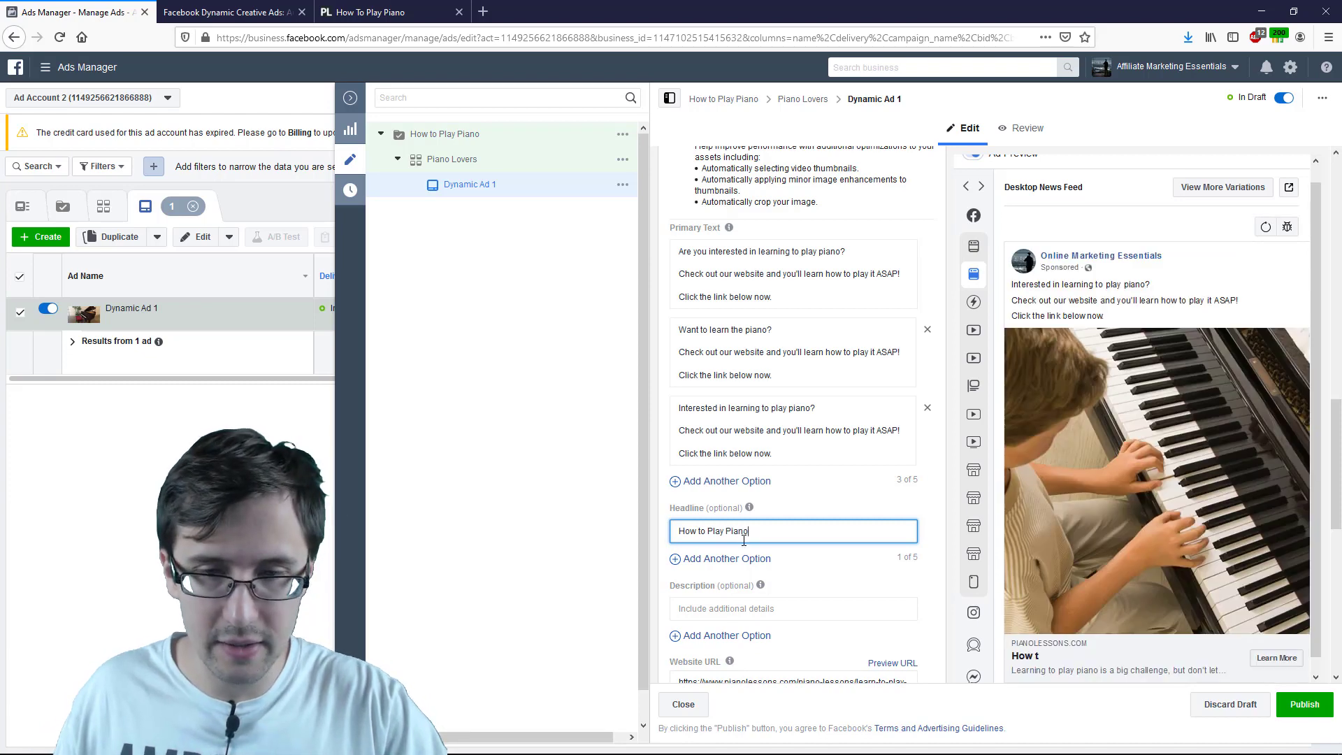
pyautogui.click(719, 559)
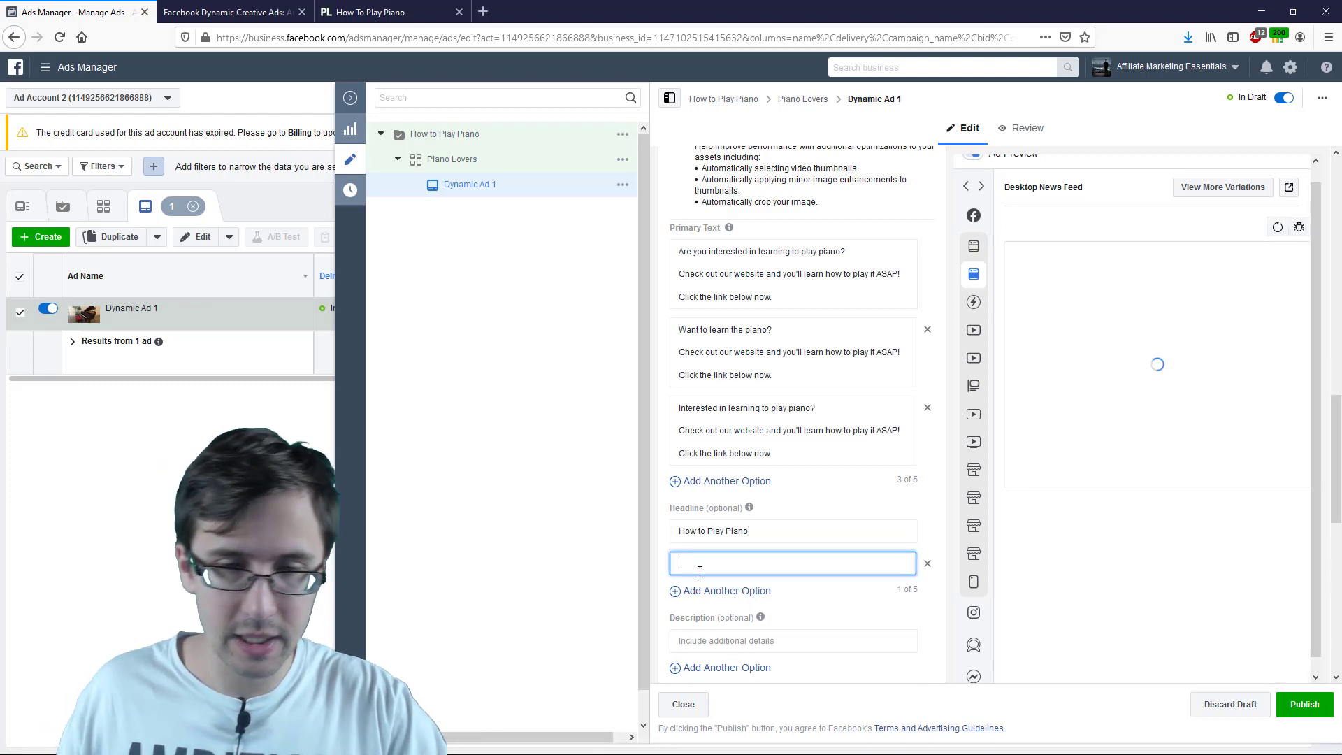
pyautogui.write('Learn t')
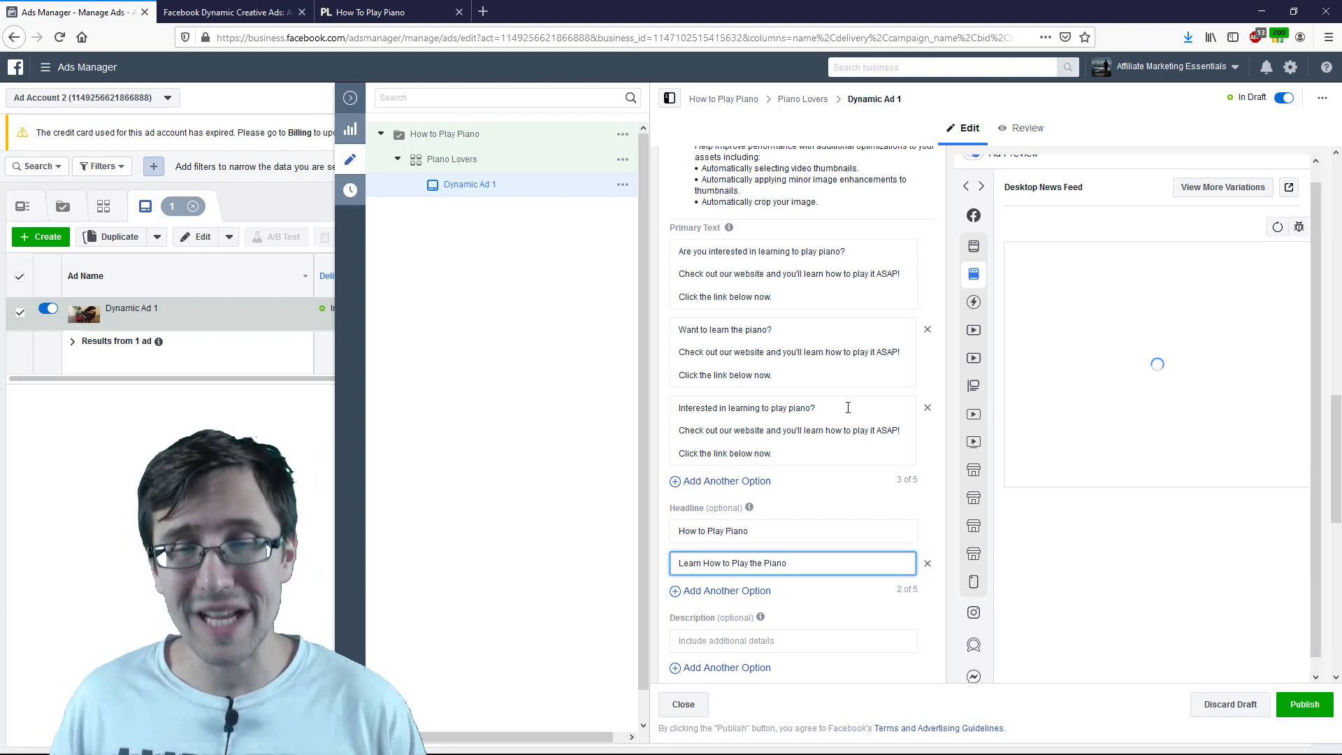
# Step: Add a third headline option reading "Learn How to Play the Piano Today & Be a Superstar"
pyautogui.scroll(-2, 768, 622)
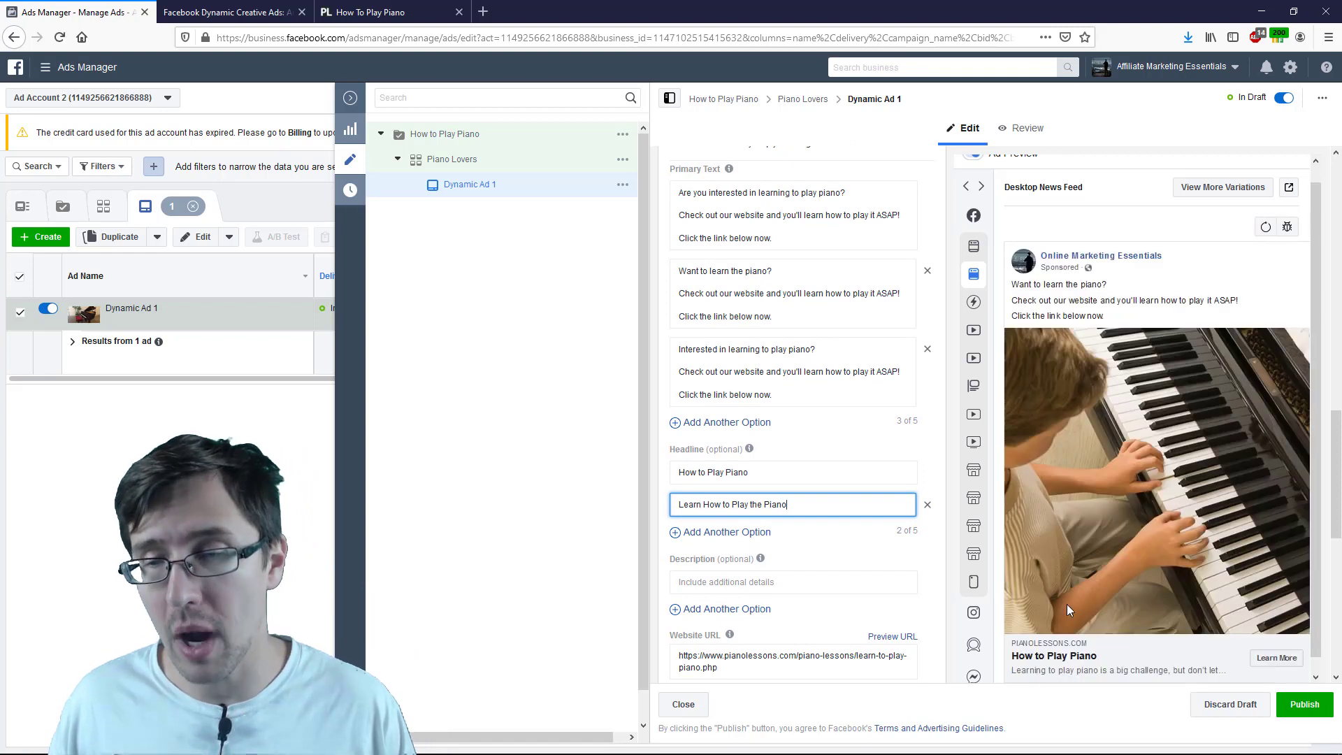
pyautogui.scroll(-2, 1209, 469)
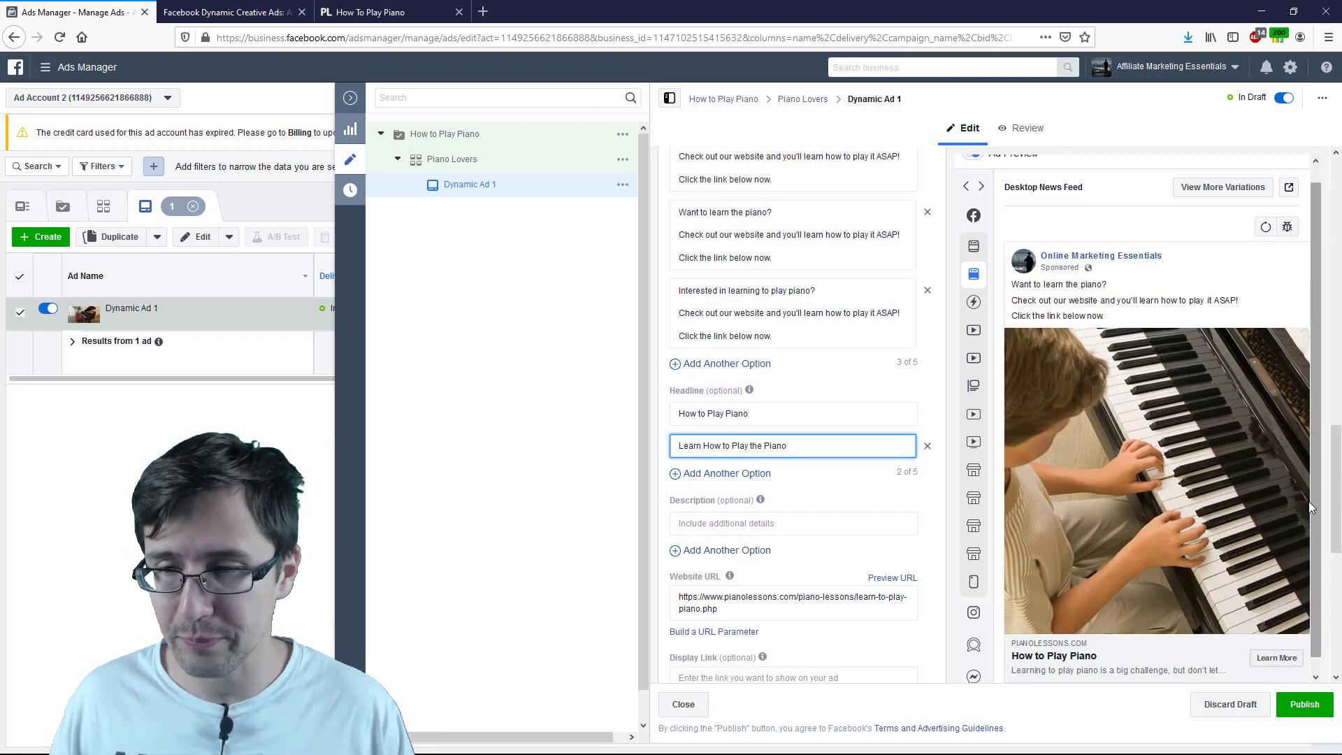
pyautogui.scroll(-1, 1308, 501)
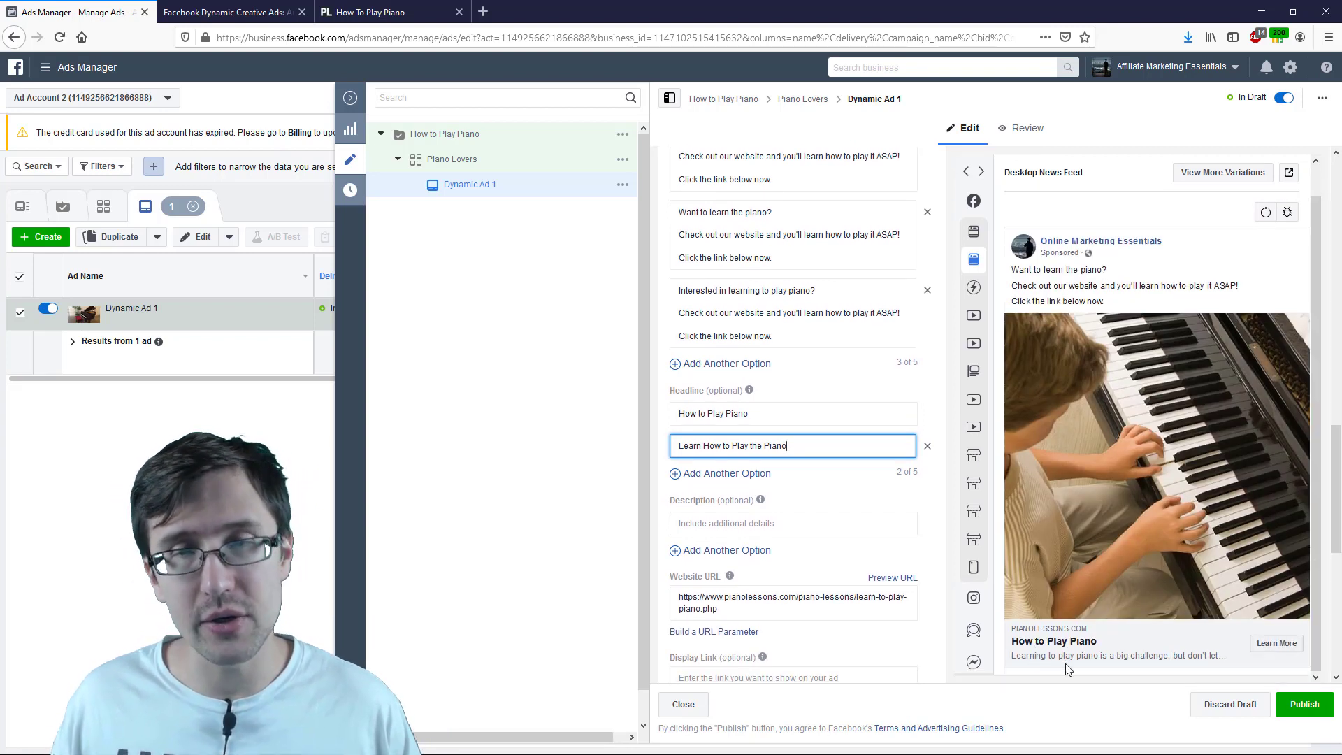
pyautogui.click(738, 474)
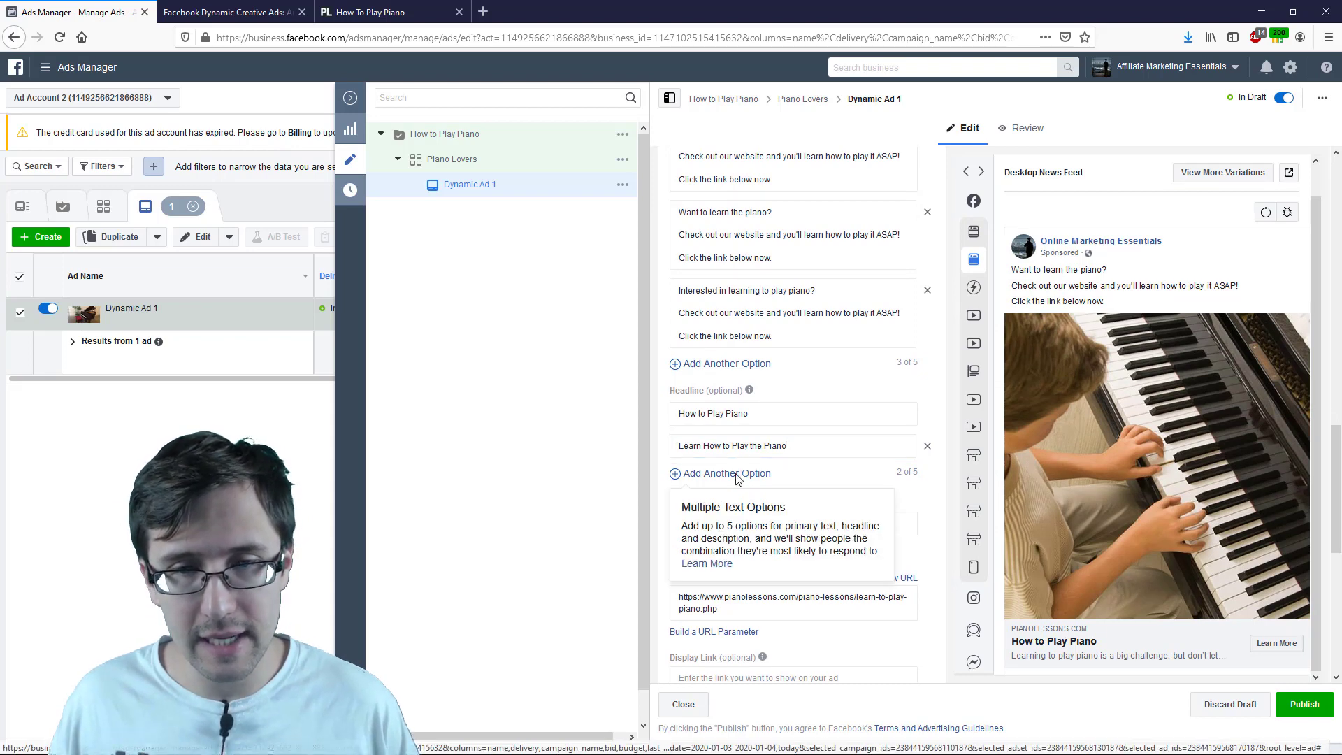
pyautogui.click(718, 484)
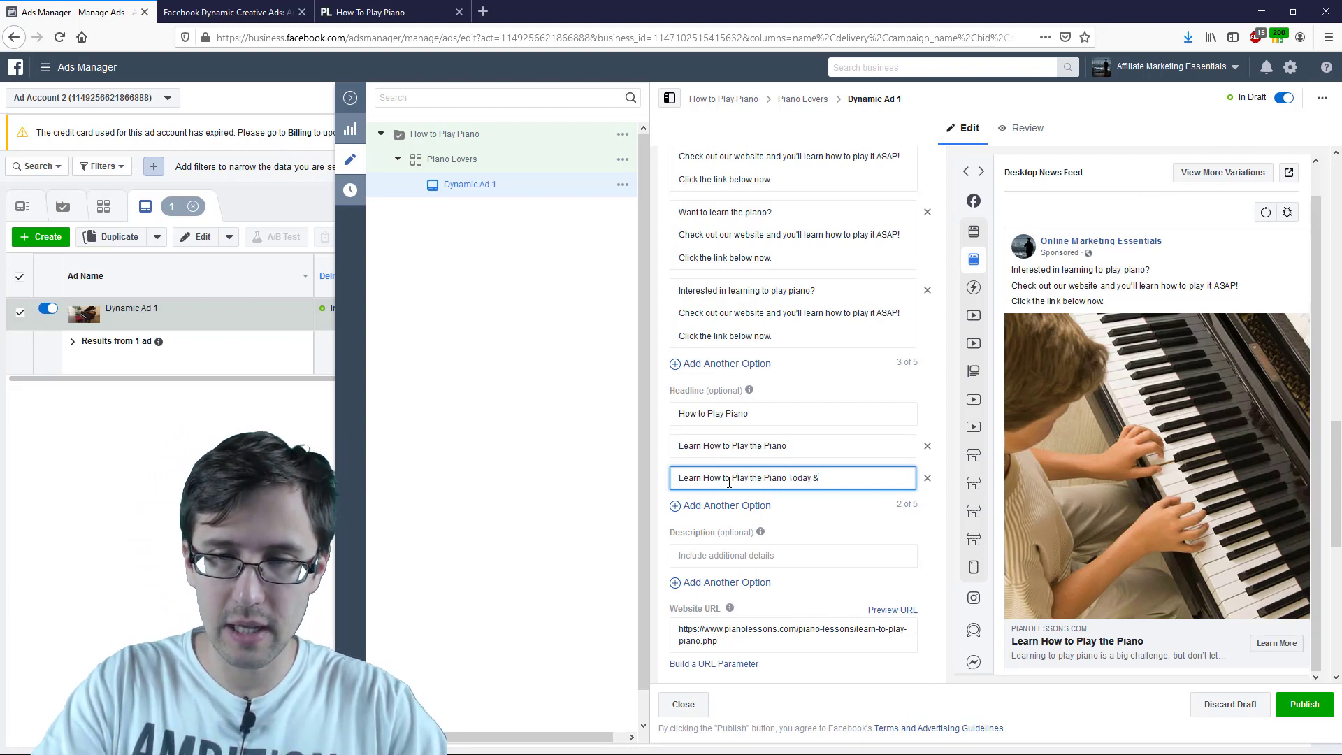
pyautogui.write('Learn How to Play the Piano Today & Be a Superstar')
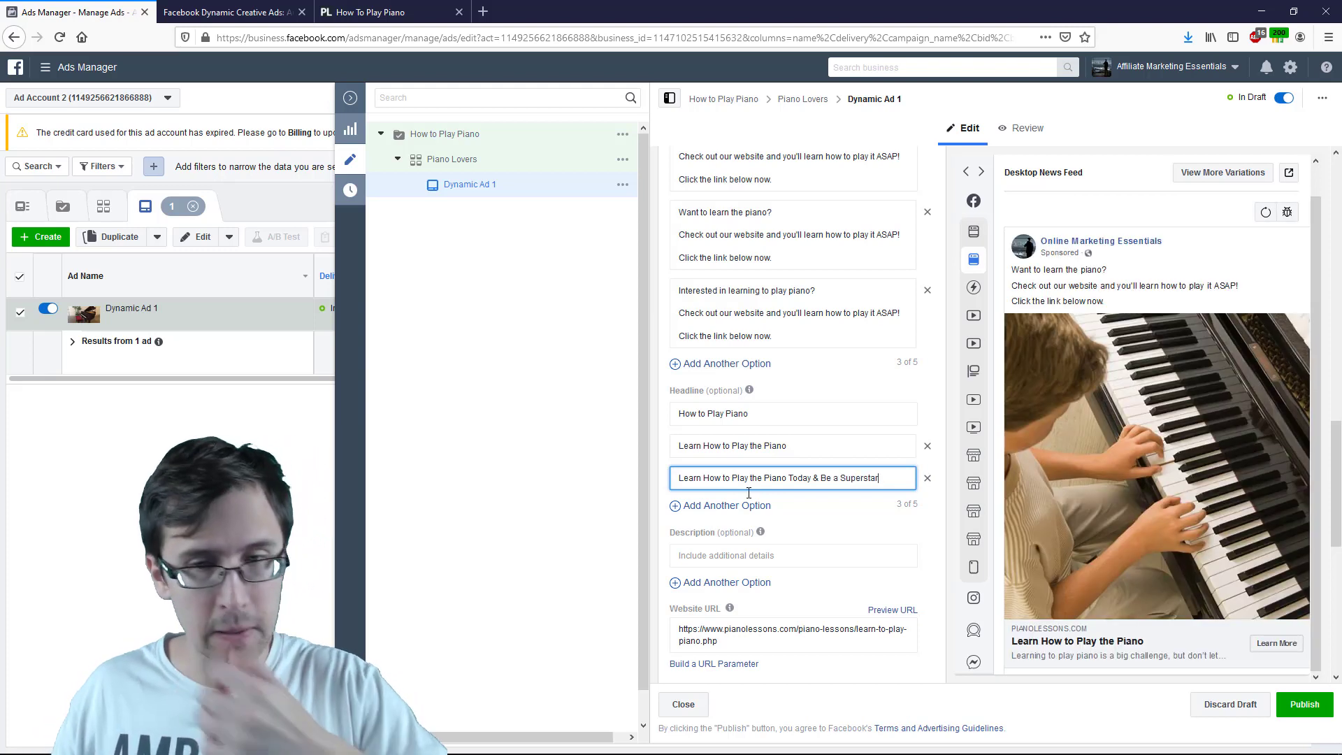
pyautogui.click(832, 505)
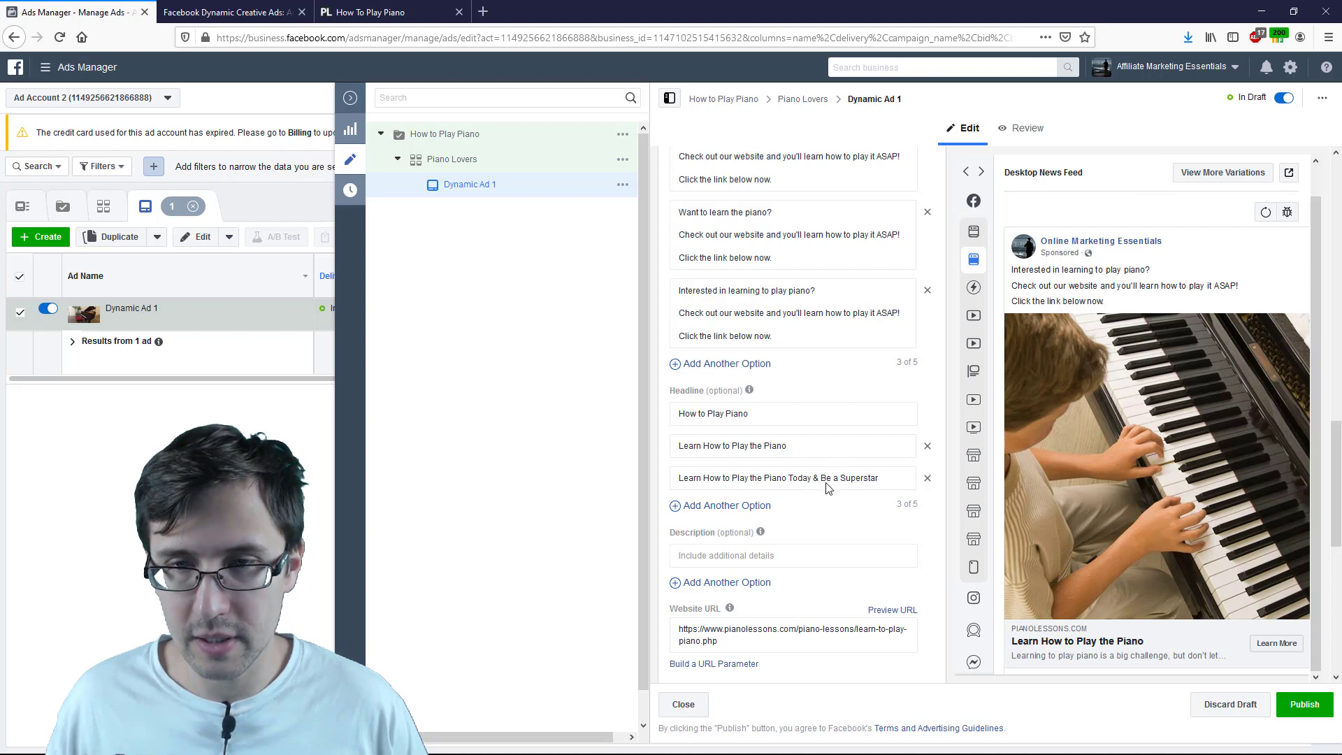
pyautogui.click(827, 483)
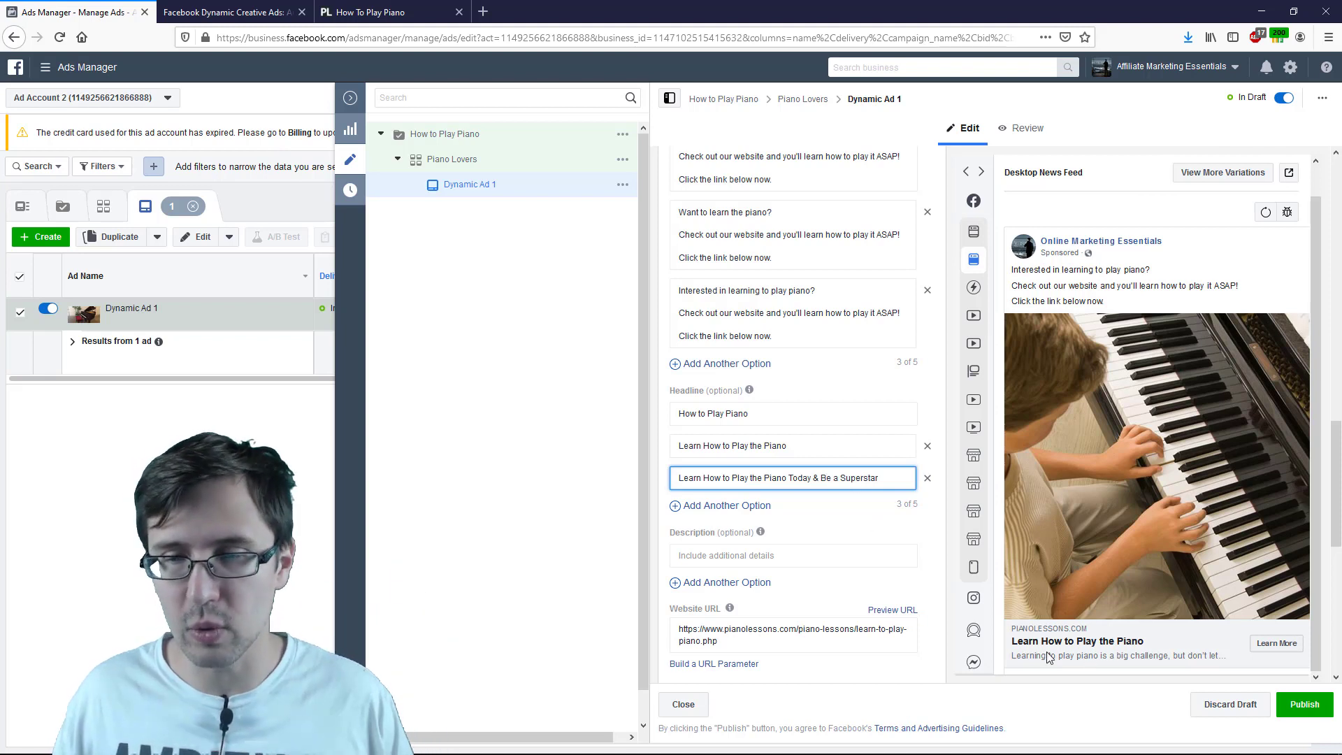
# Step: Enter "Don't Be Afraid, Training Is Easy" as the ad's first description
pyautogui.click(716, 556)
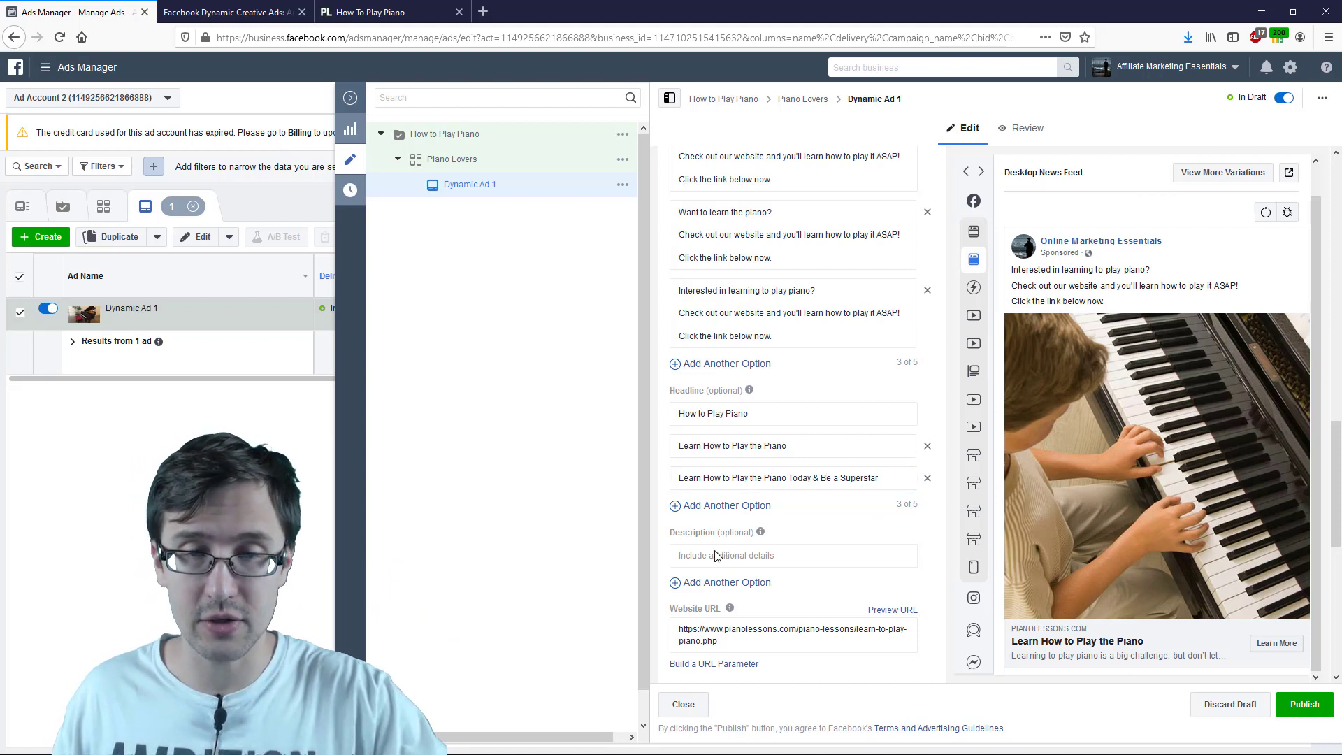
pyautogui.click(714, 556)
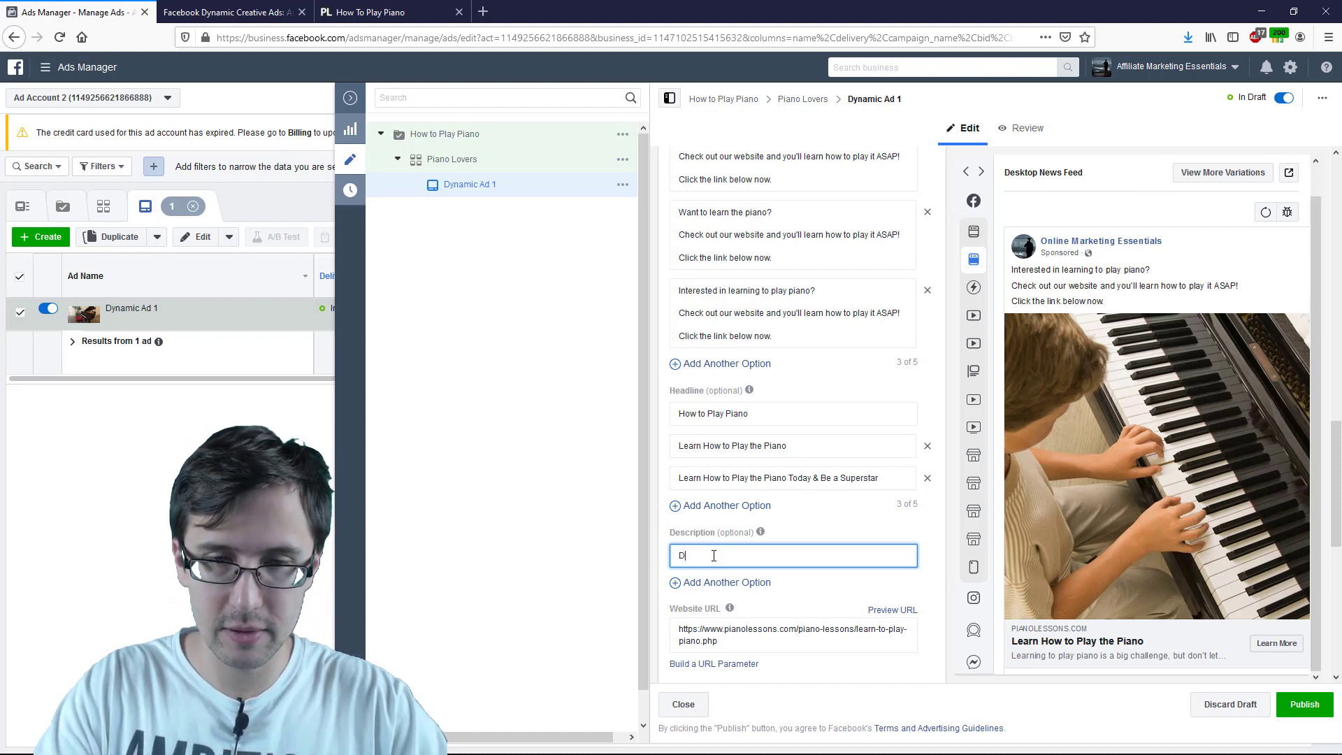
pyautogui.write("Don't Be")
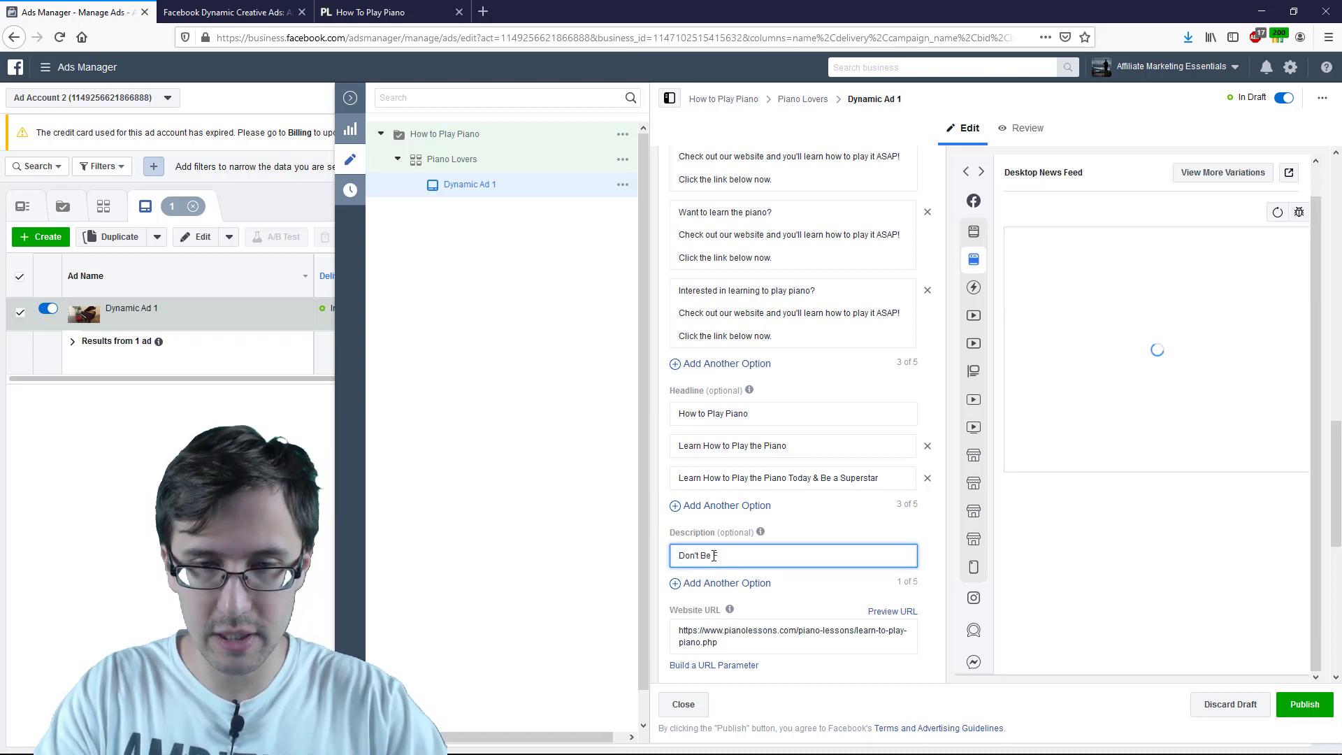
pyautogui.press('BackSpace')
pyautogui.press('BackSpace')
pyautogui.press('BackSpace')
pyautogui.moveTo(963, 466)
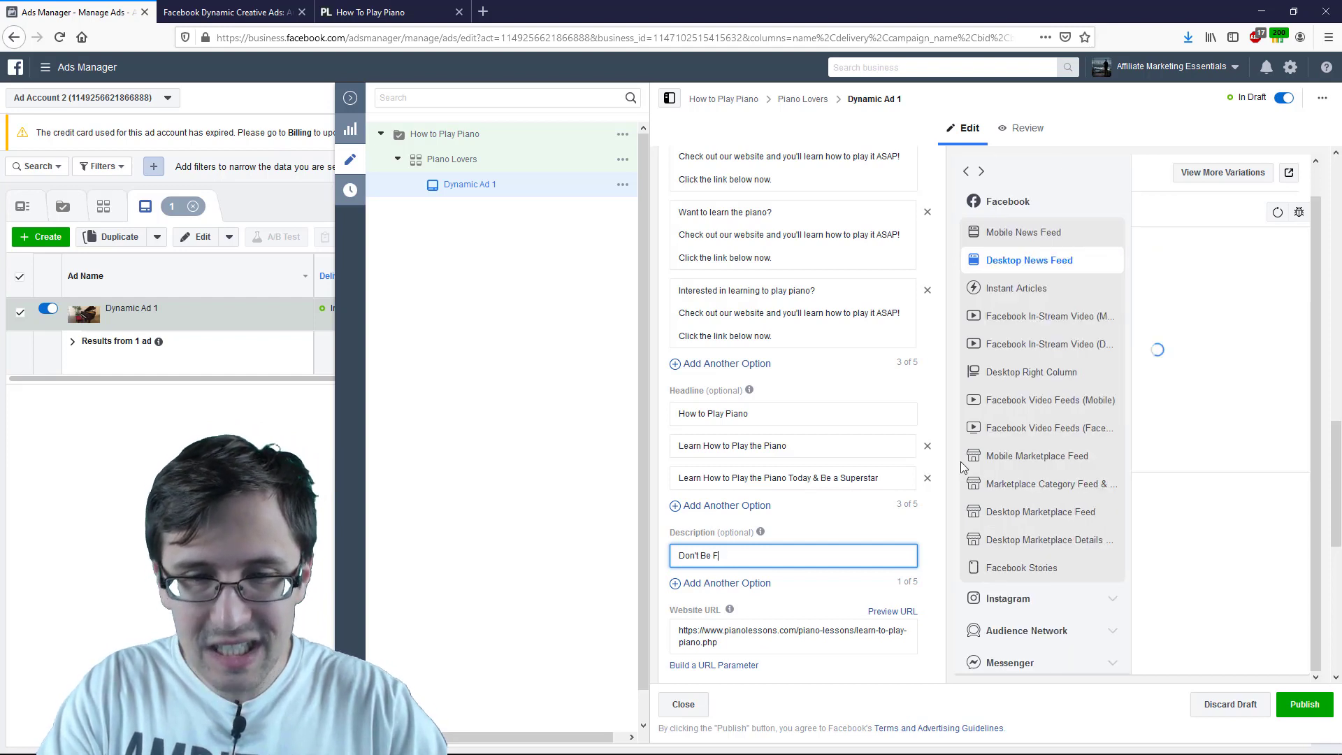
pyautogui.write('Afraid, Training Is Easy')
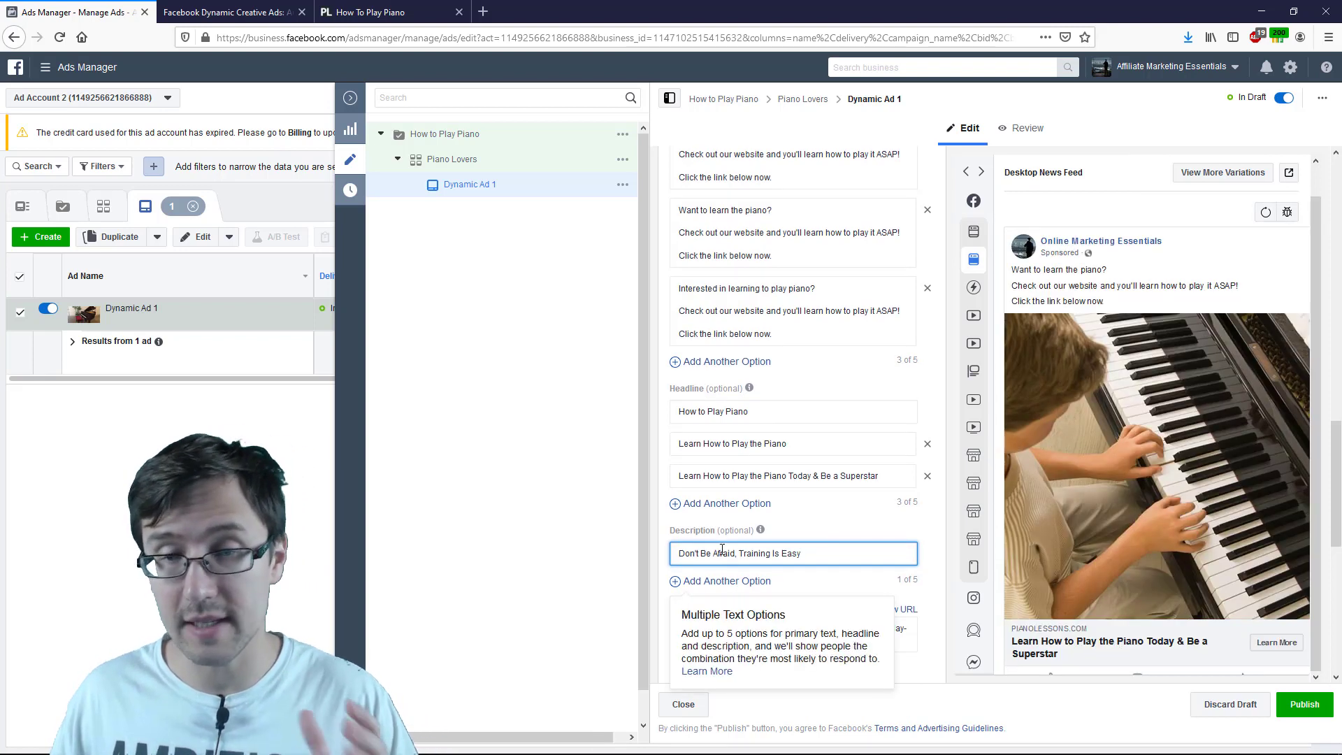
pyautogui.click(859, 516)
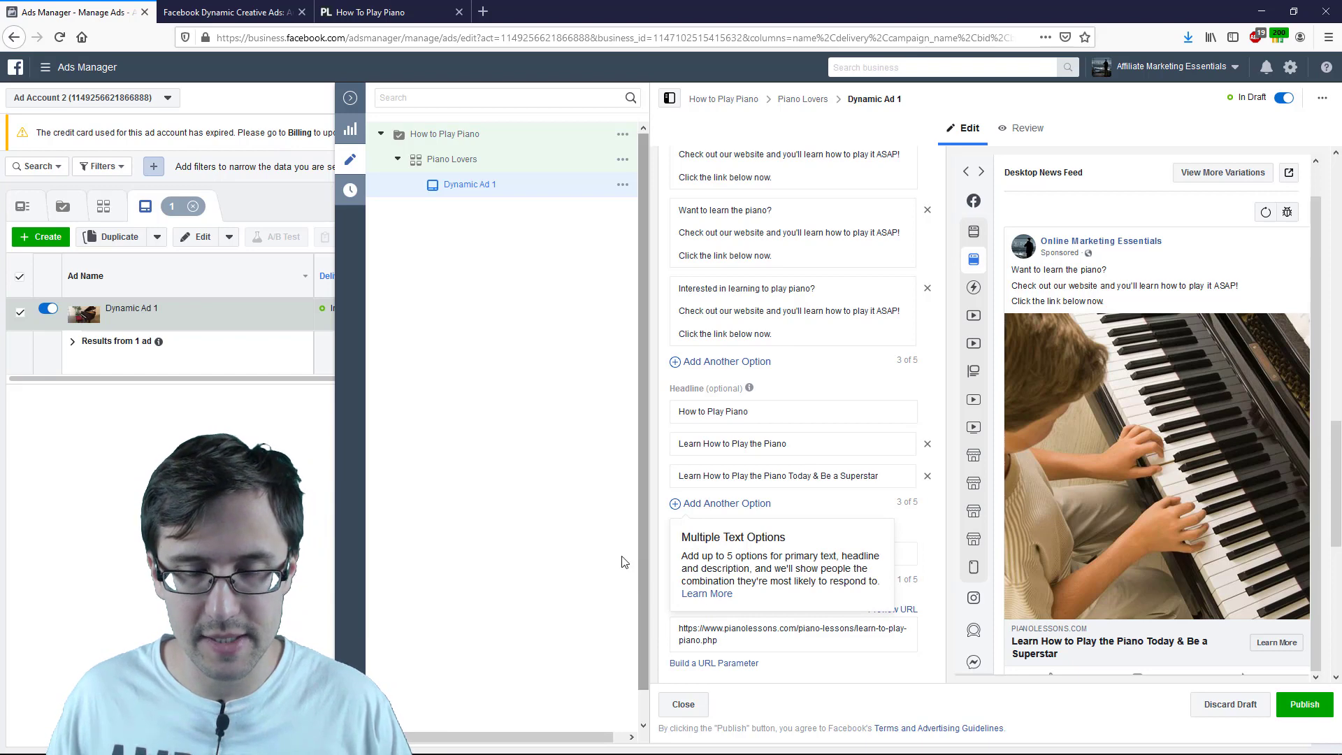
# Step: Add a second description option reading "Quick & Easy Way to Learn the Piano"
pyautogui.click(743, 586)
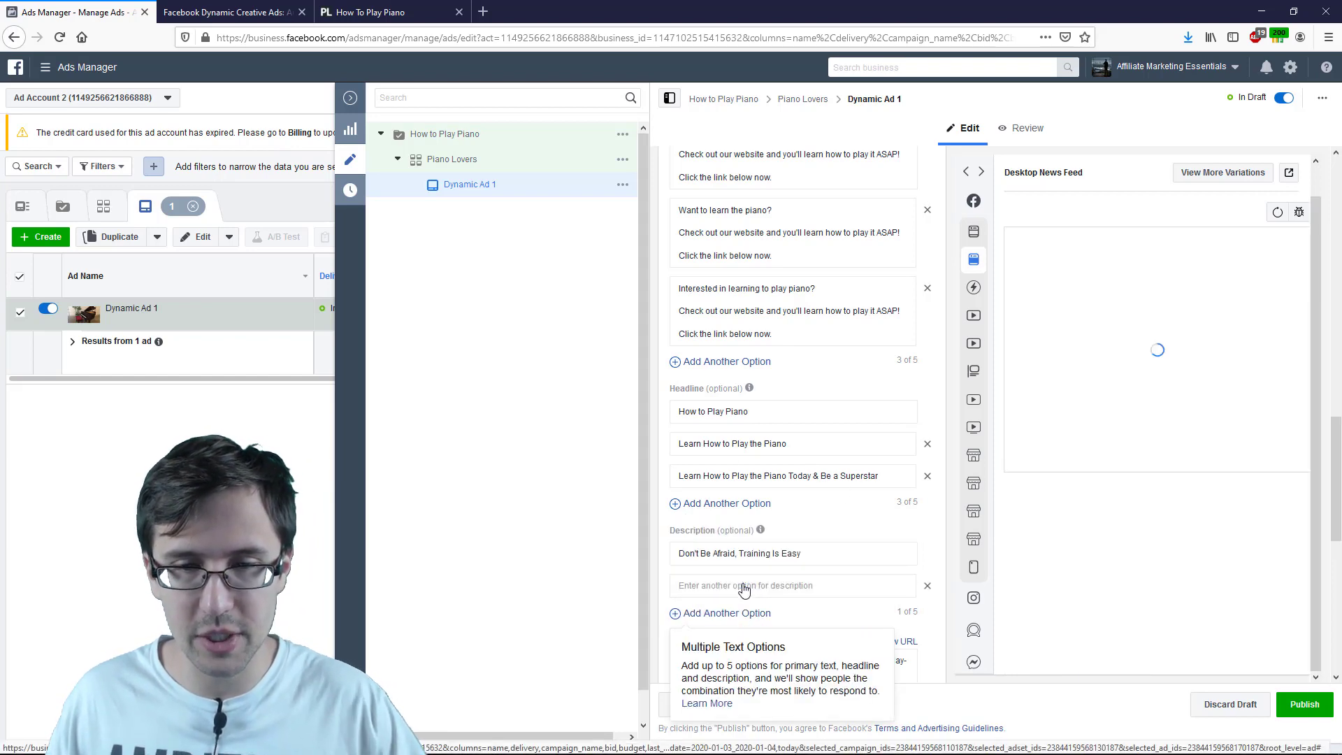
pyautogui.click(726, 590)
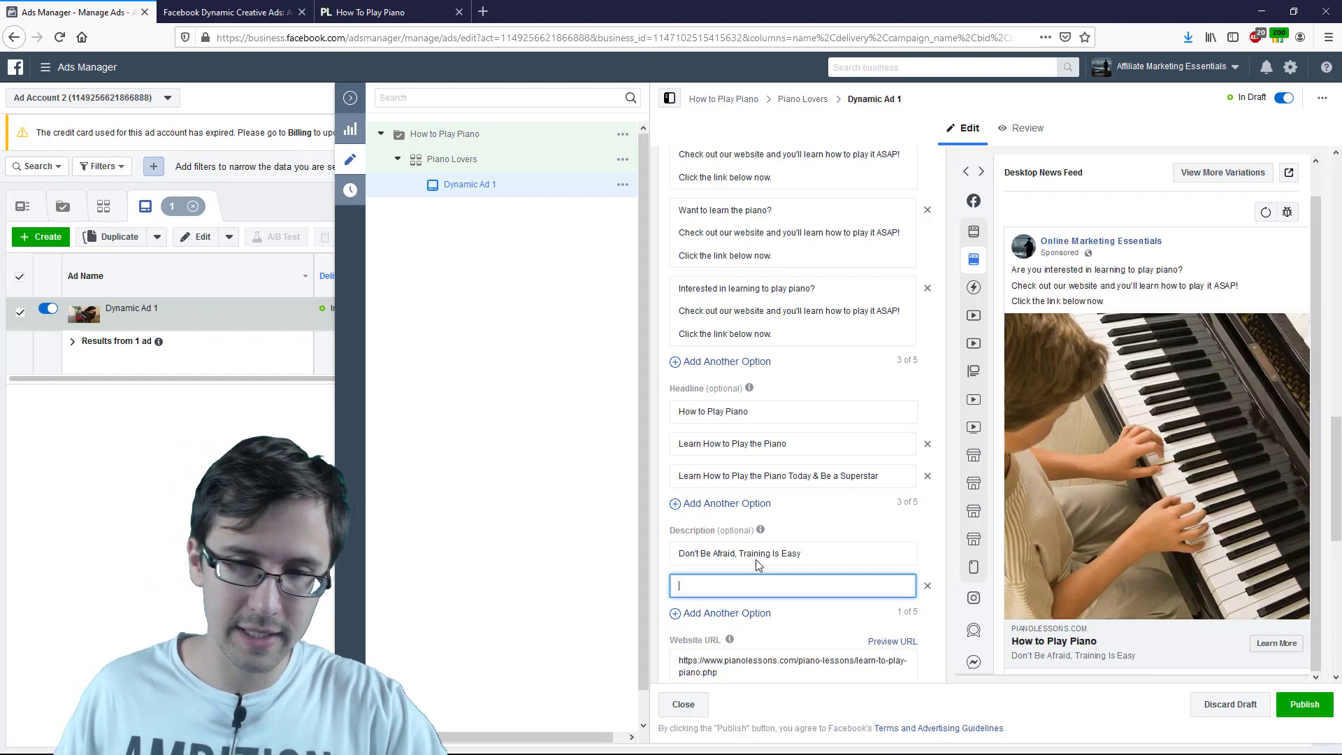
pyautogui.write('Q')
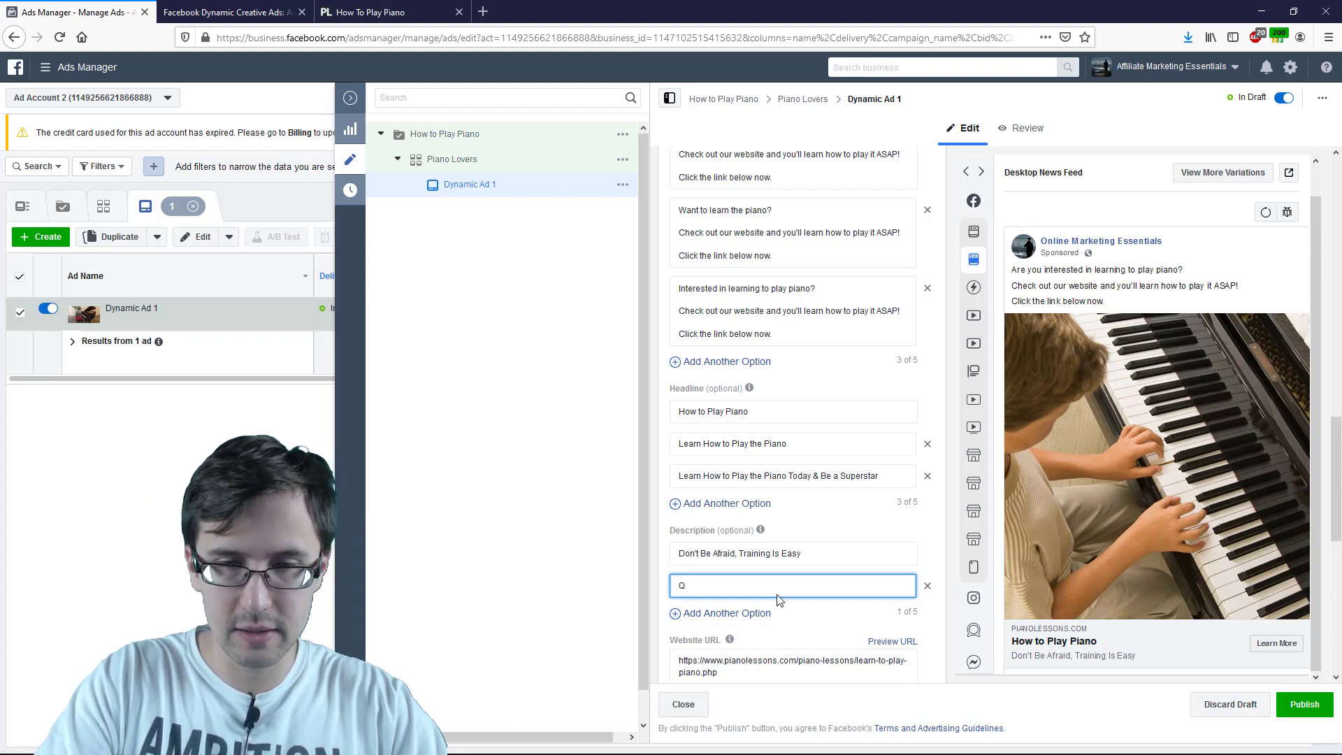
pyautogui.write('uick & Easy W')
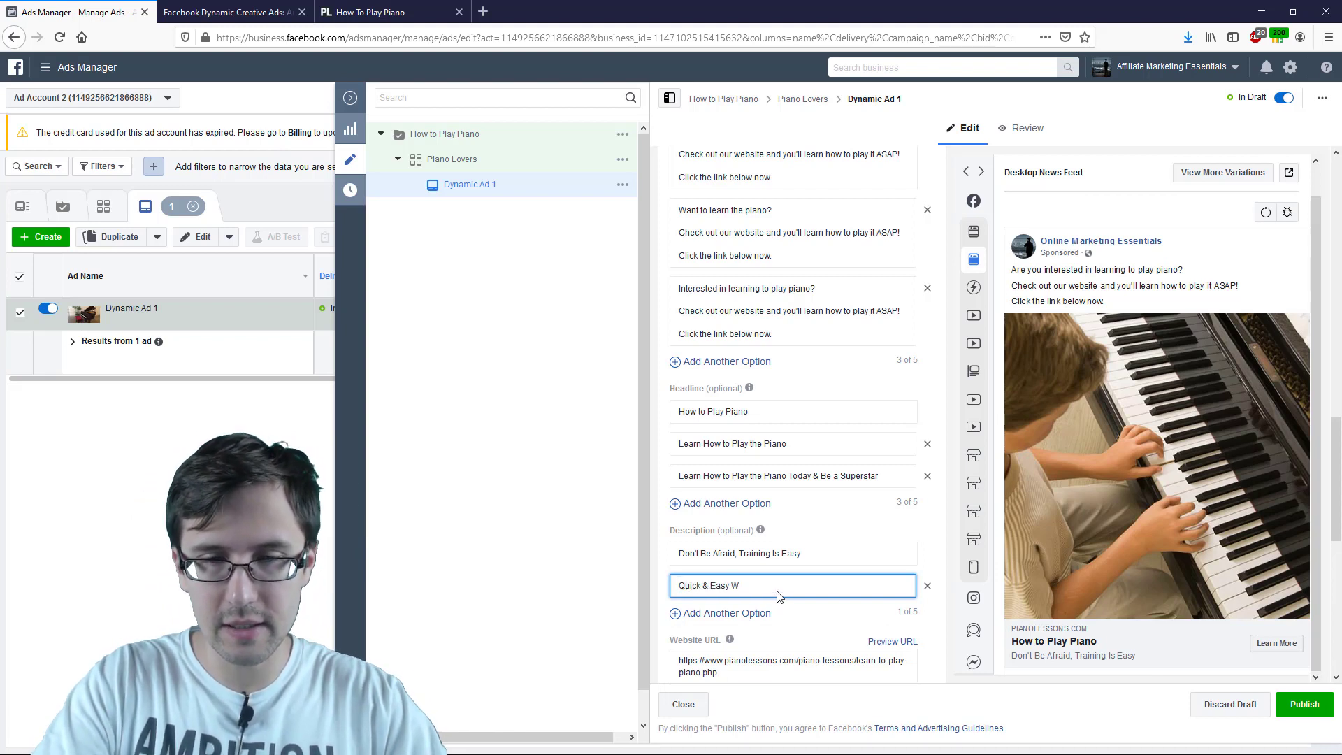
pyautogui.write('ay to Learn the Pia')
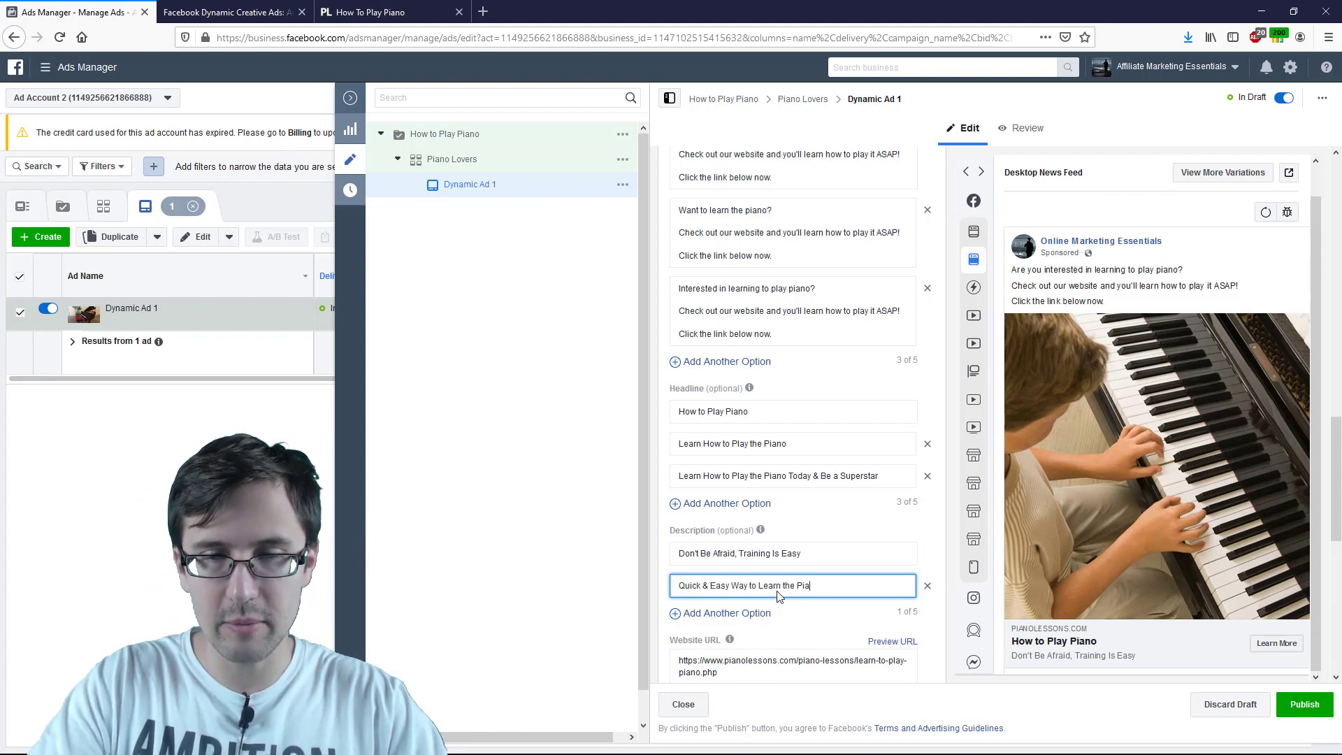
pyautogui.write('no')
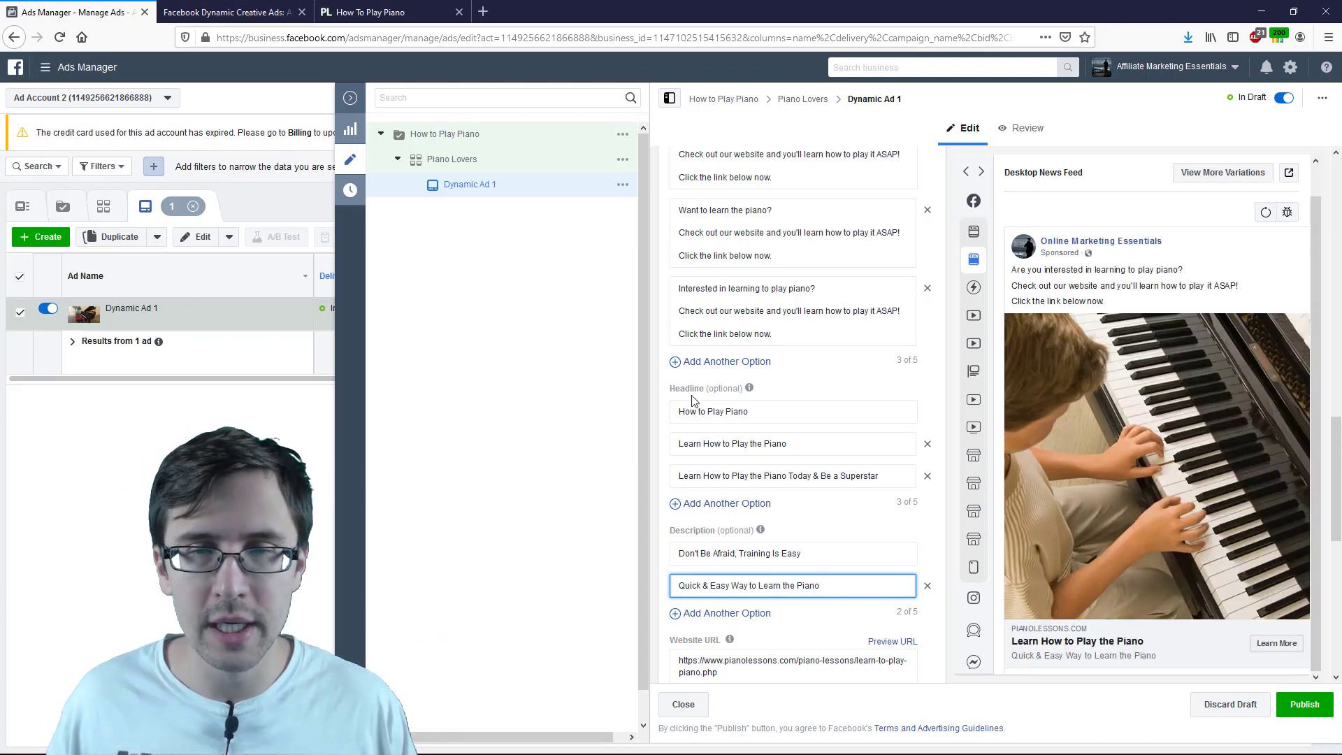
# Step: Review the ad's images, primary texts, headlines and descriptions, along with the website URL and call to action settings
pyautogui.scroll(2, 751, 405)
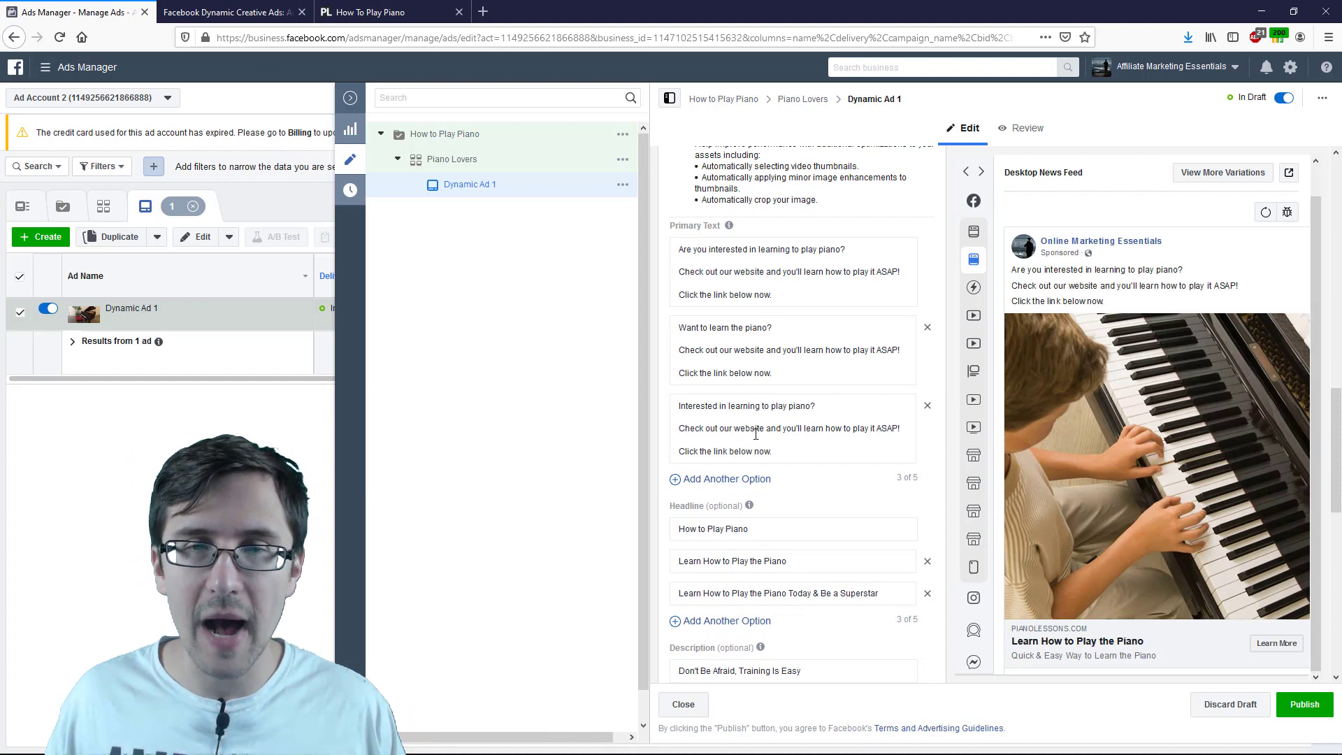
pyautogui.scroll(-2, 760, 383)
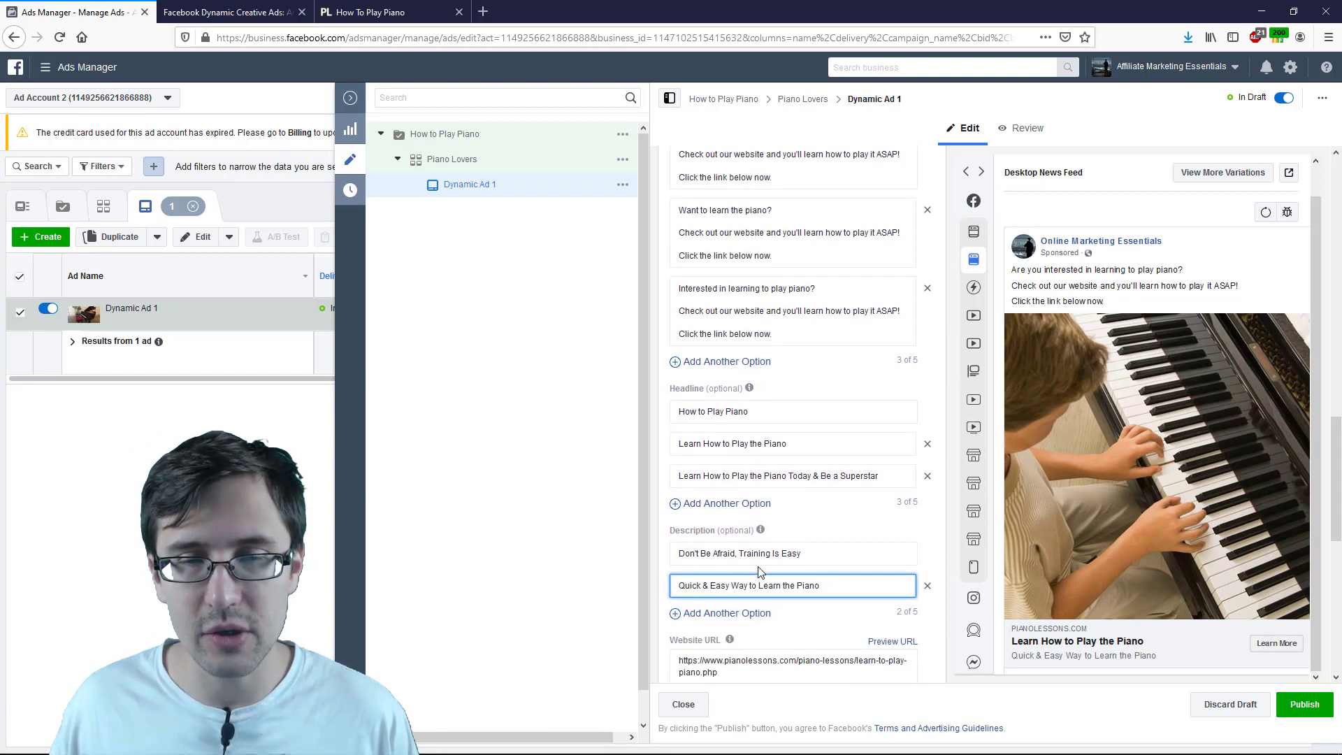
pyautogui.scroll(6, 761, 525)
pyautogui.scroll(3, 761, 552)
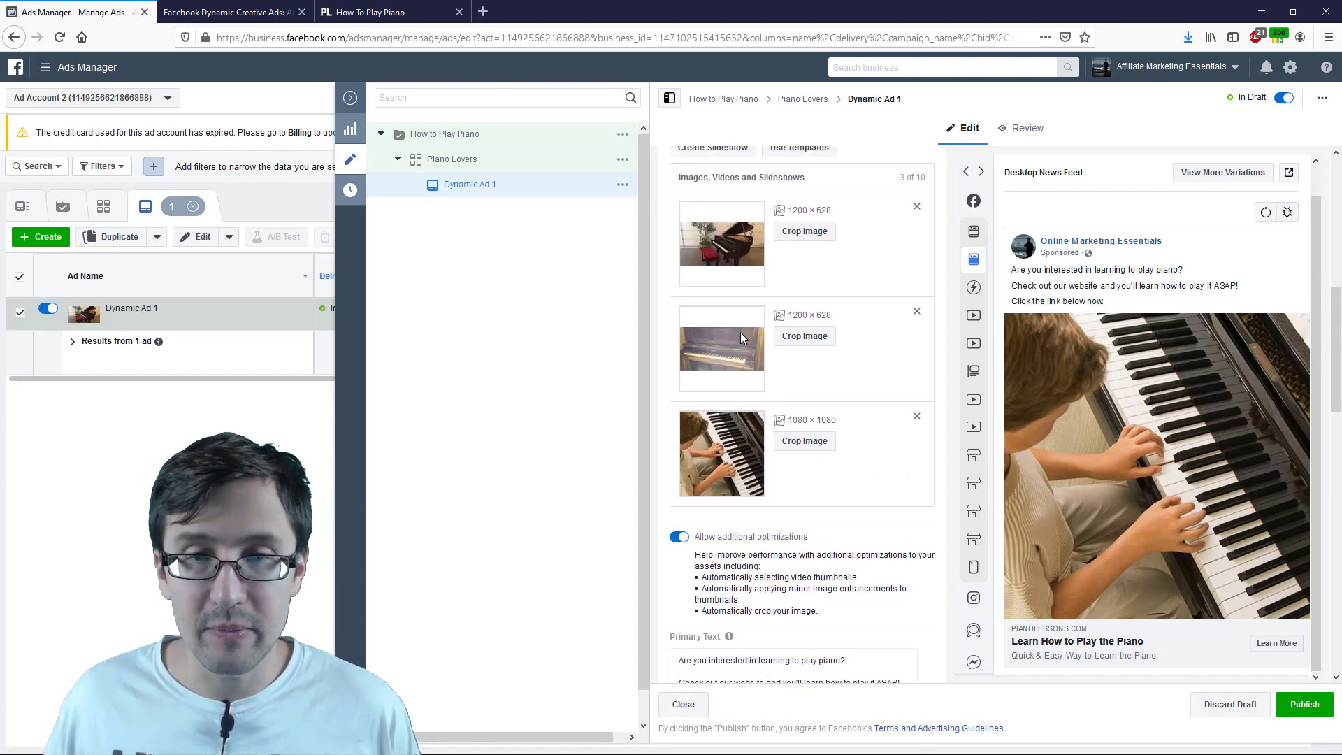
pyautogui.scroll(-5, 842, 371)
pyautogui.scroll(-3, 843, 369)
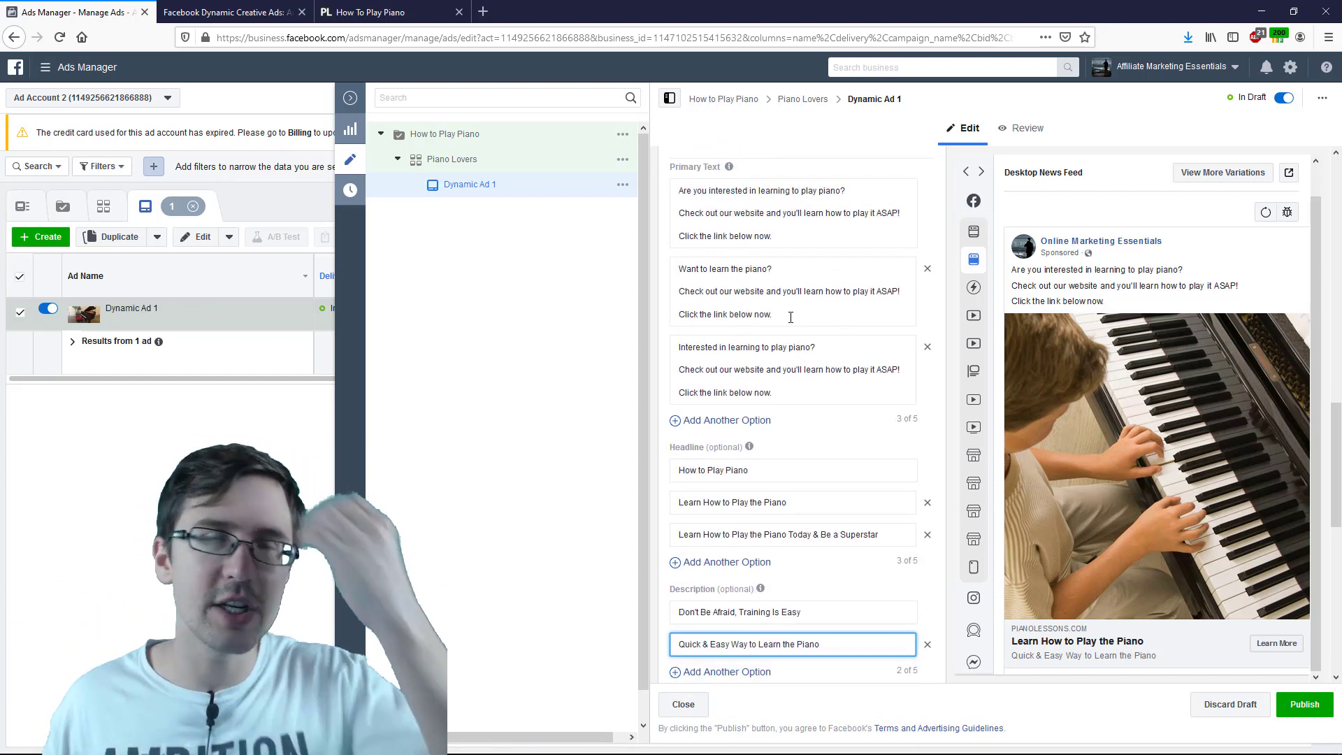
pyautogui.scroll(-2, 790, 317)
pyautogui.scroll(-3, 790, 317)
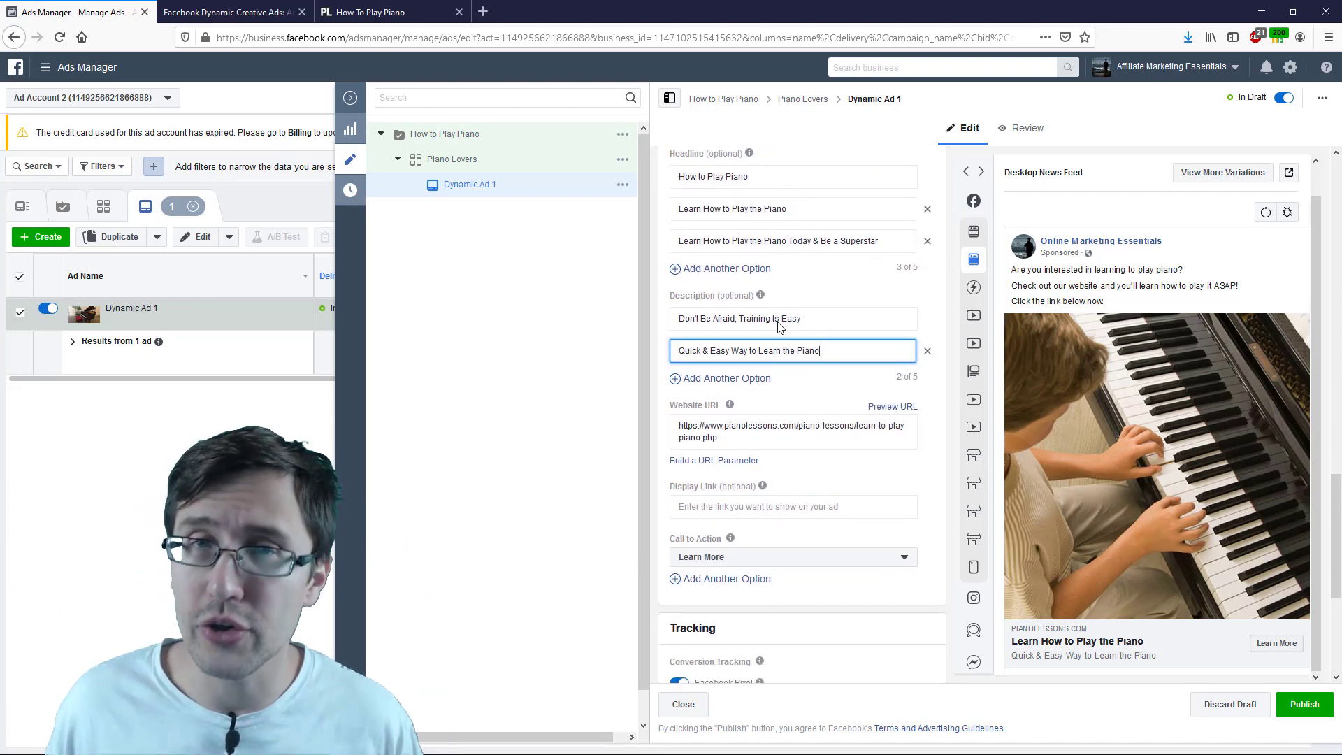
pyautogui.scroll(-2, 780, 327)
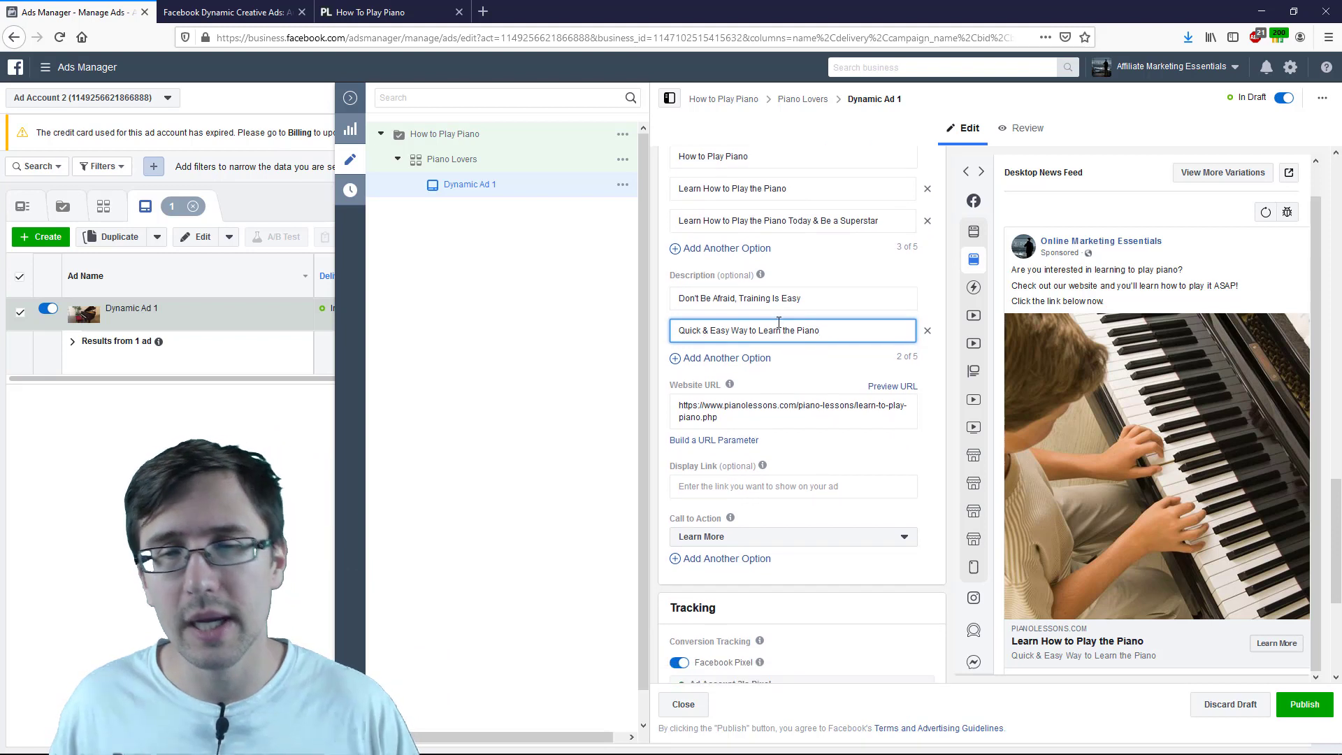
pyautogui.scroll(1, 762, 429)
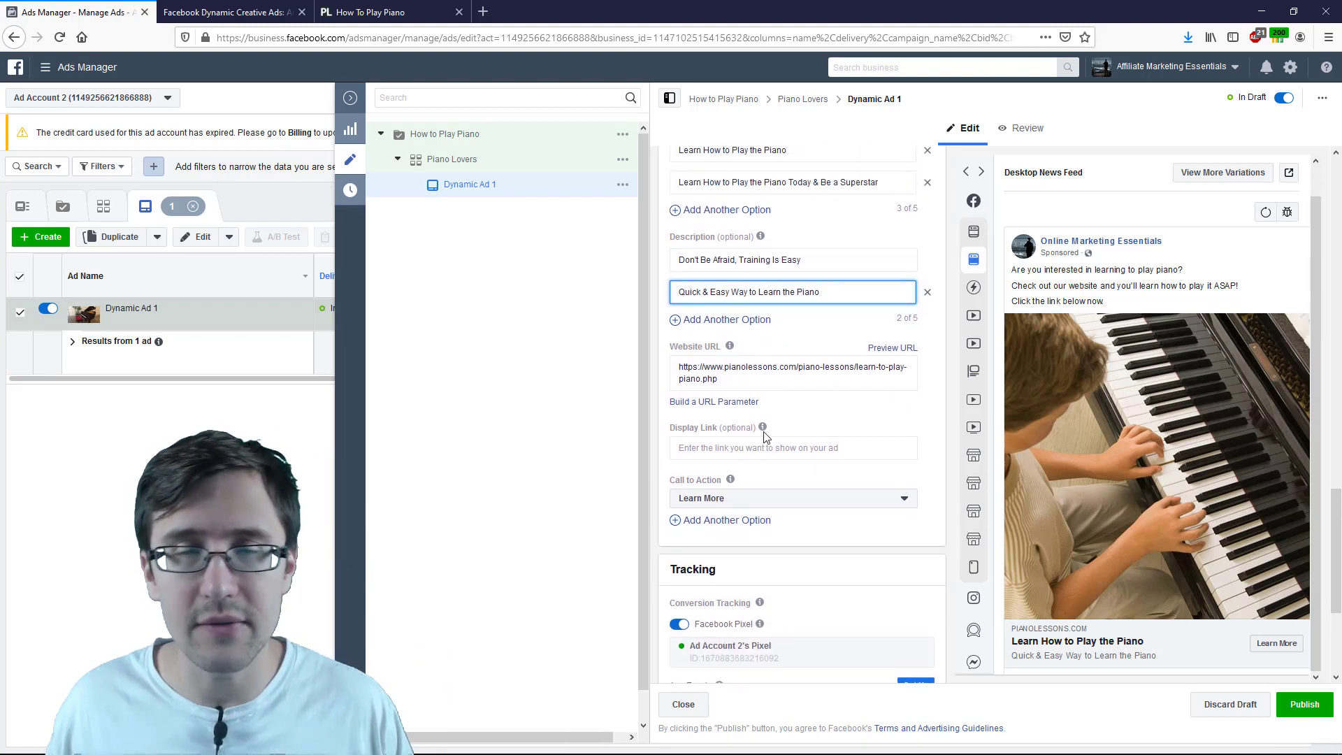
pyautogui.click(724, 446)
pyautogui.doubleClick(742, 372)
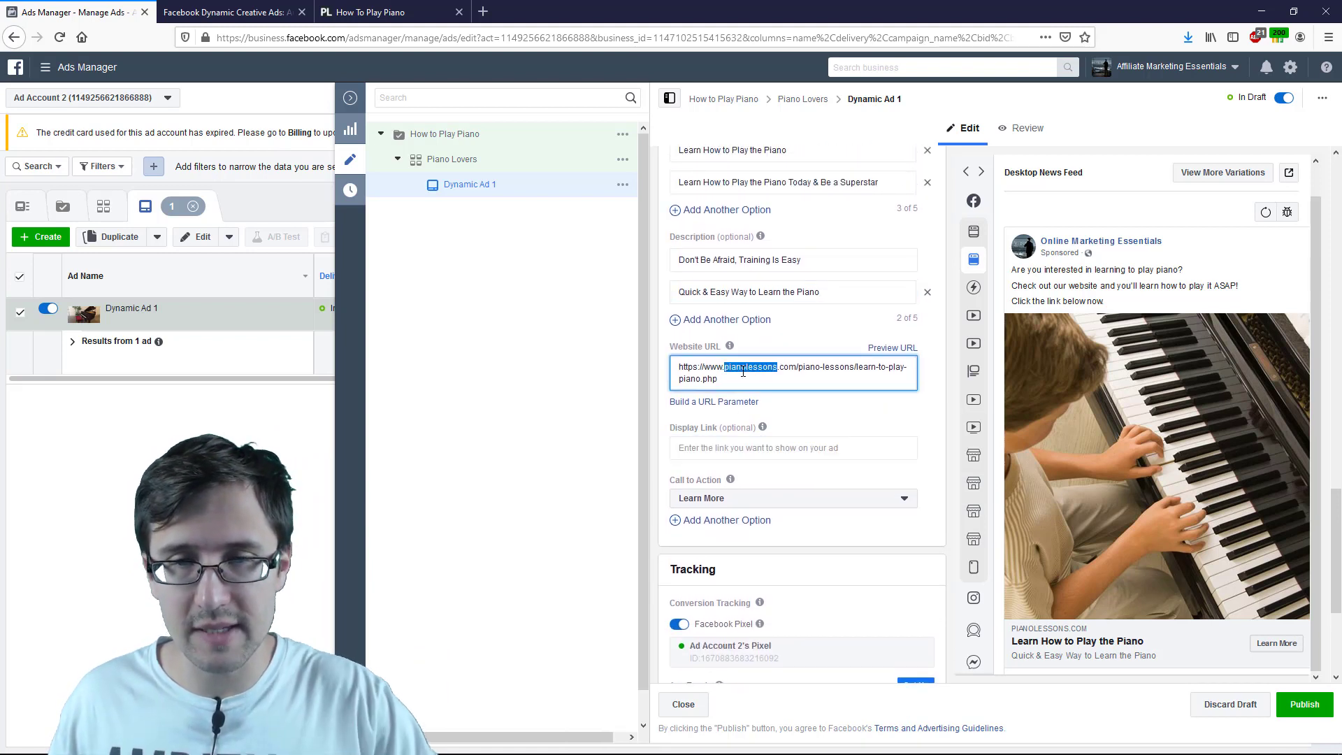
pyautogui.click(795, 368)
pyautogui.moveTo(792, 367); pyautogui.dragTo(658, 372)
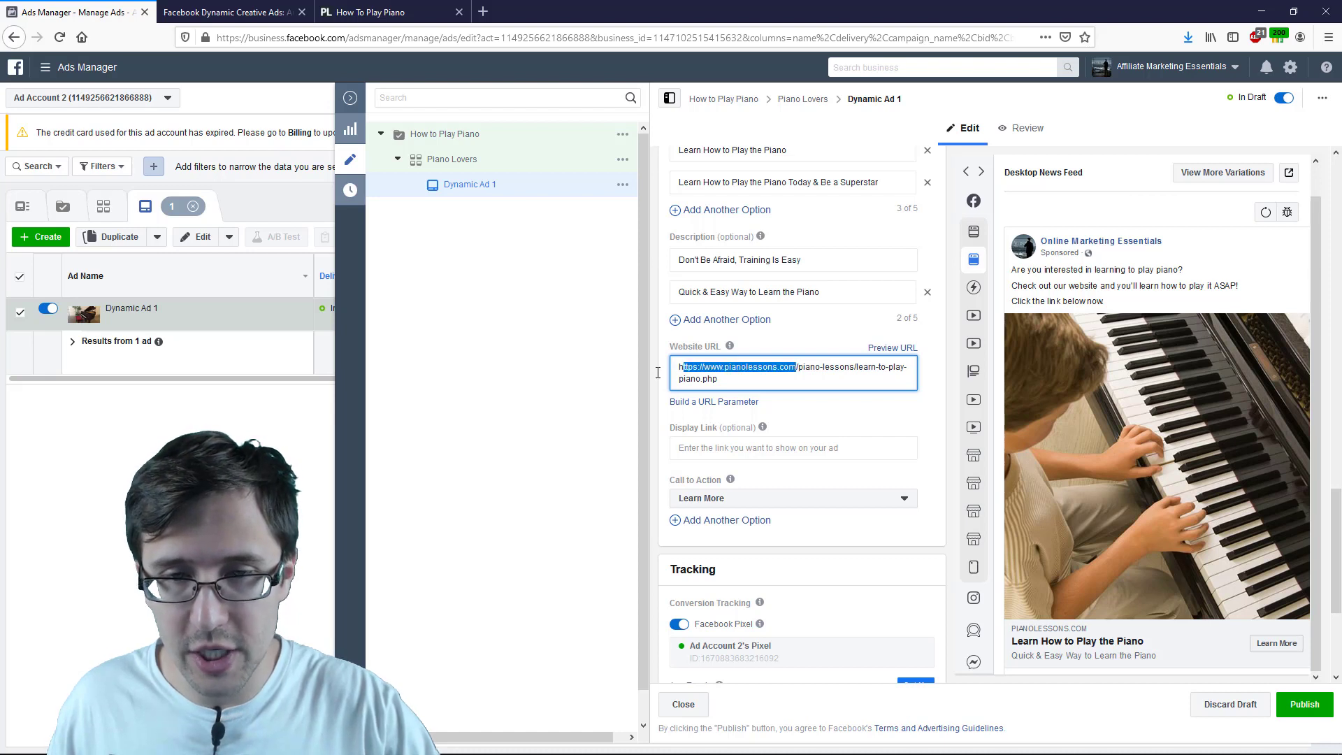
pyautogui.hotkey('ctrl', 'c')
pyautogui.click(746, 451)
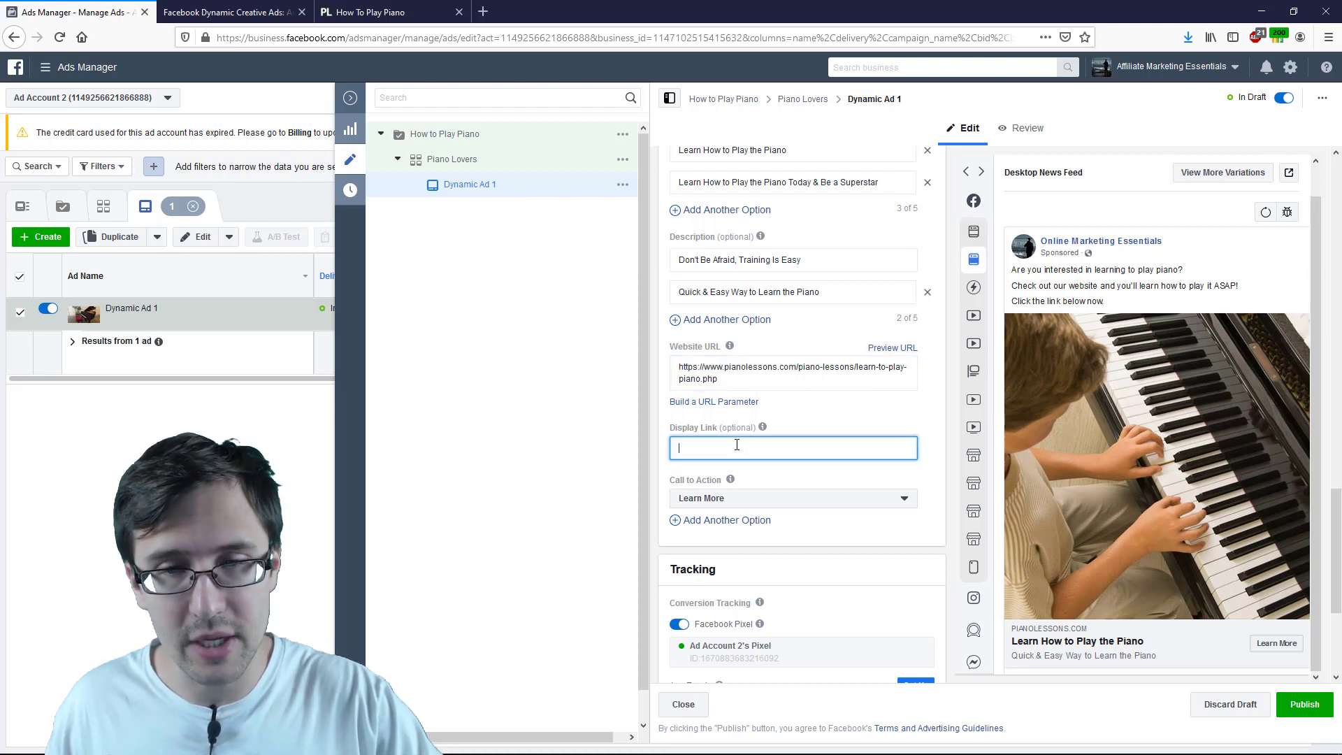
pyautogui.hotkey('ctrl', 'v')
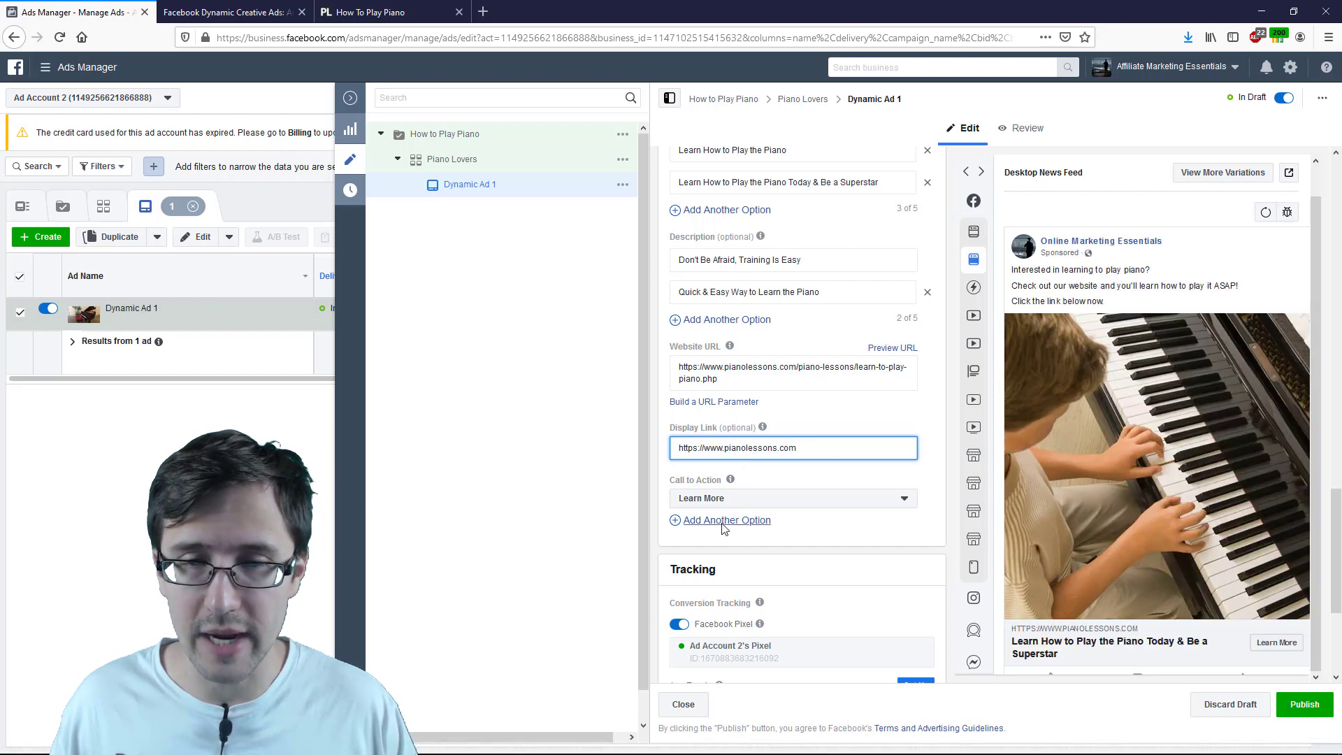
# Step: Add "Contact Us" and "Get Quote" as additional call to action options for the ad
pyautogui.click(720, 521)
pyautogui.click(723, 525)
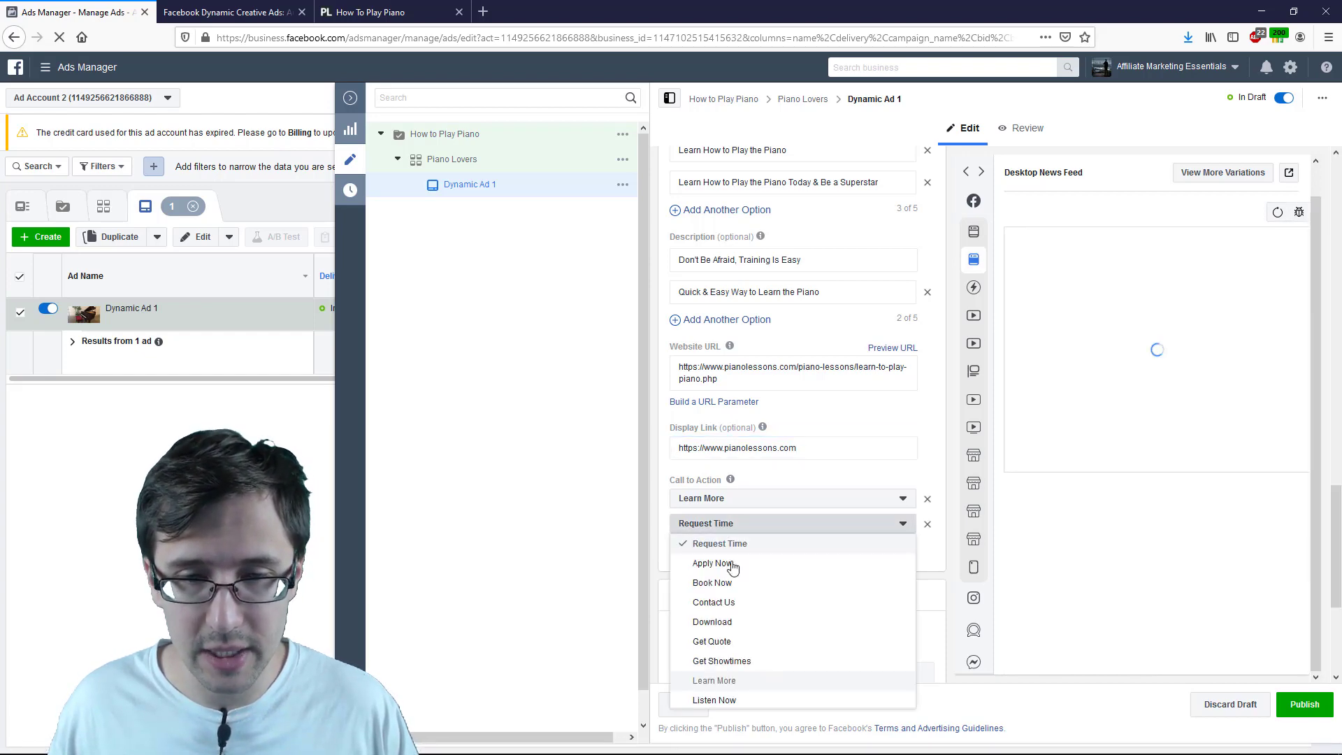
pyautogui.click(717, 602)
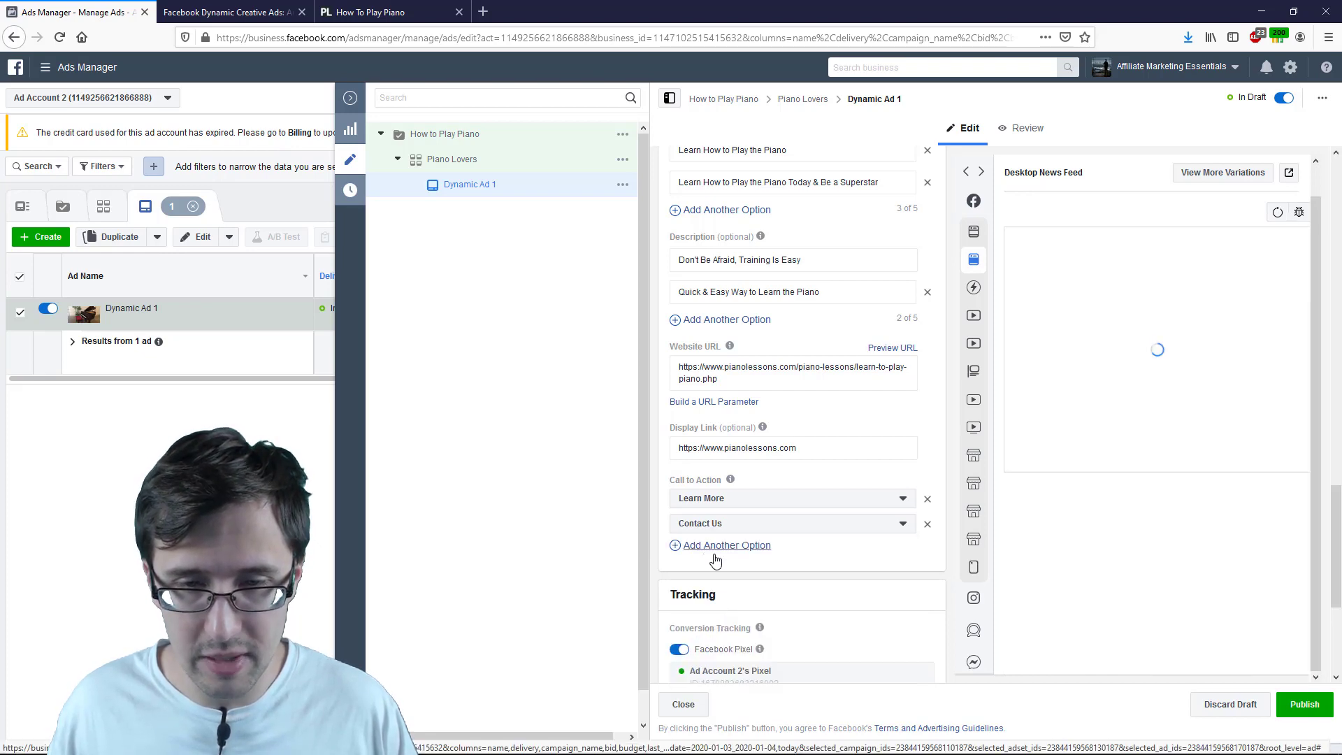
pyautogui.click(712, 552)
pyautogui.click(716, 549)
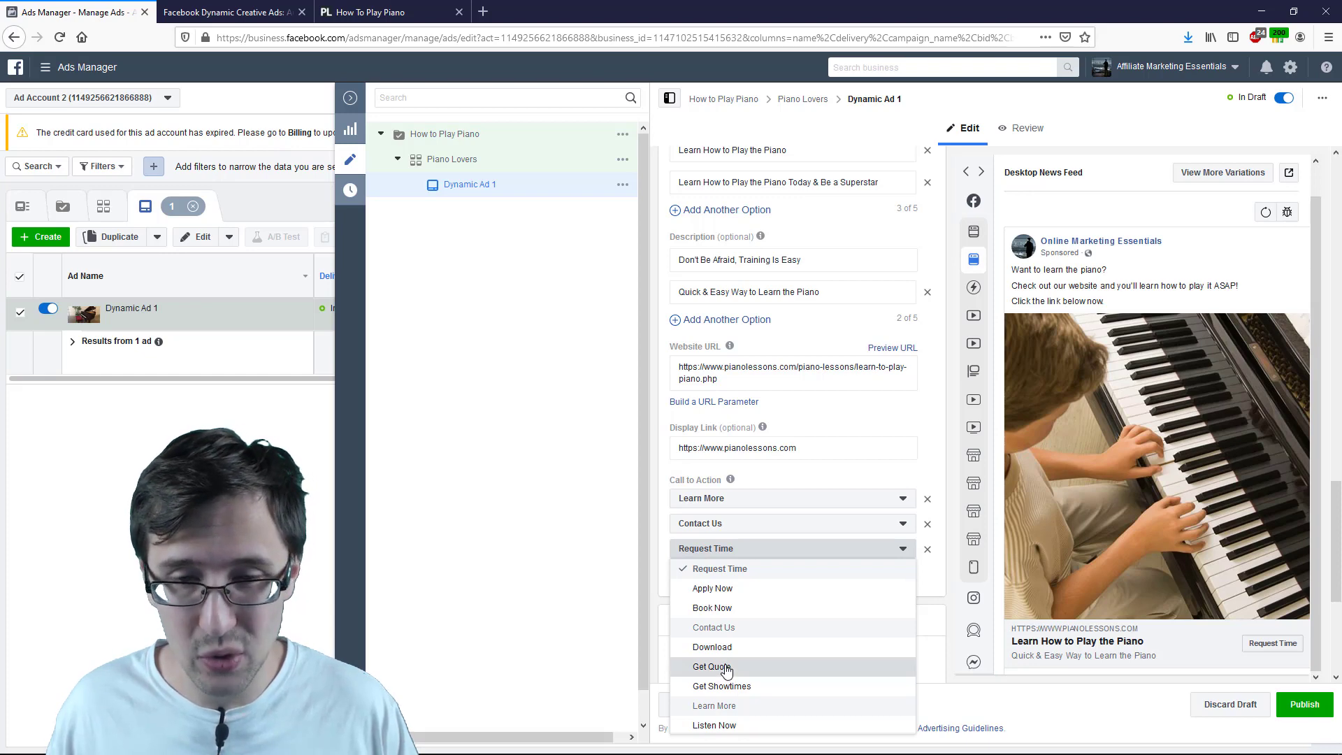
pyautogui.click(726, 668)
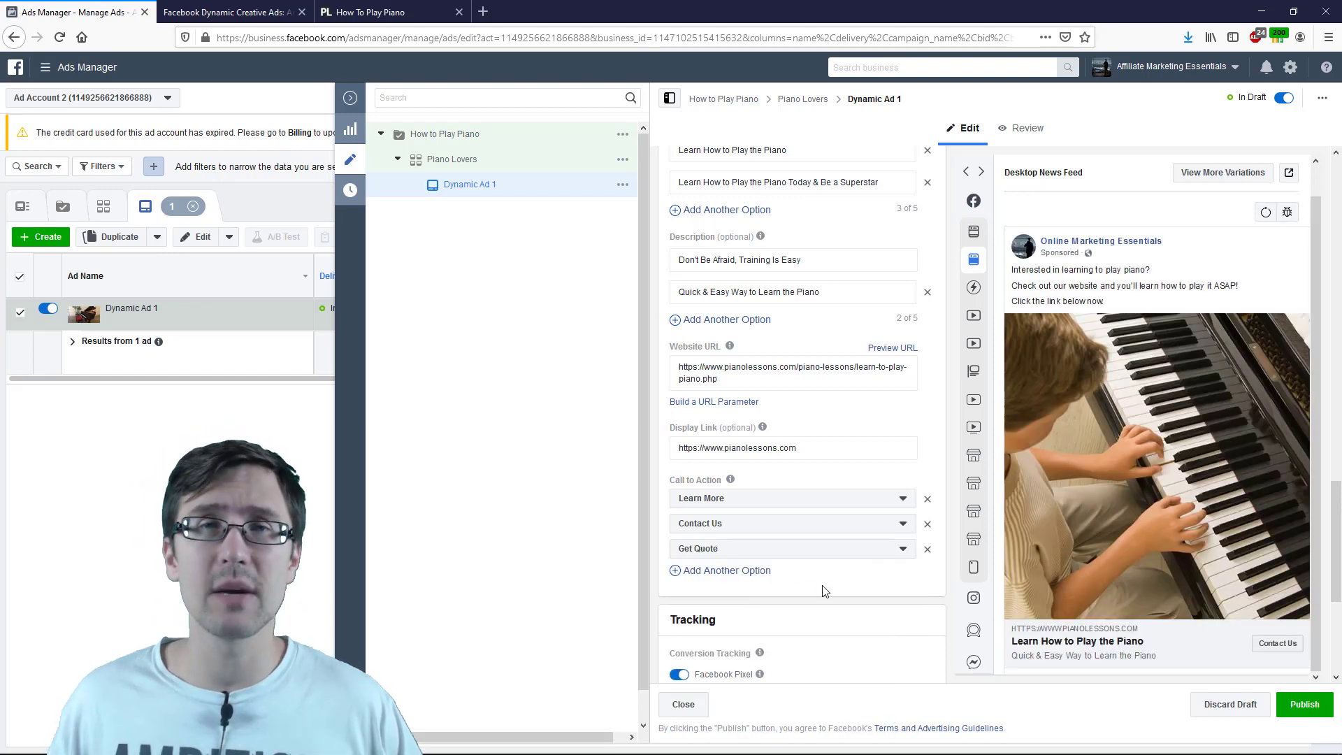
# Step: Check the tracking settings and ad texts, publish the campaign with its ad set and ad, and close the editing pane
pyautogui.scroll(-1, 857, 564)
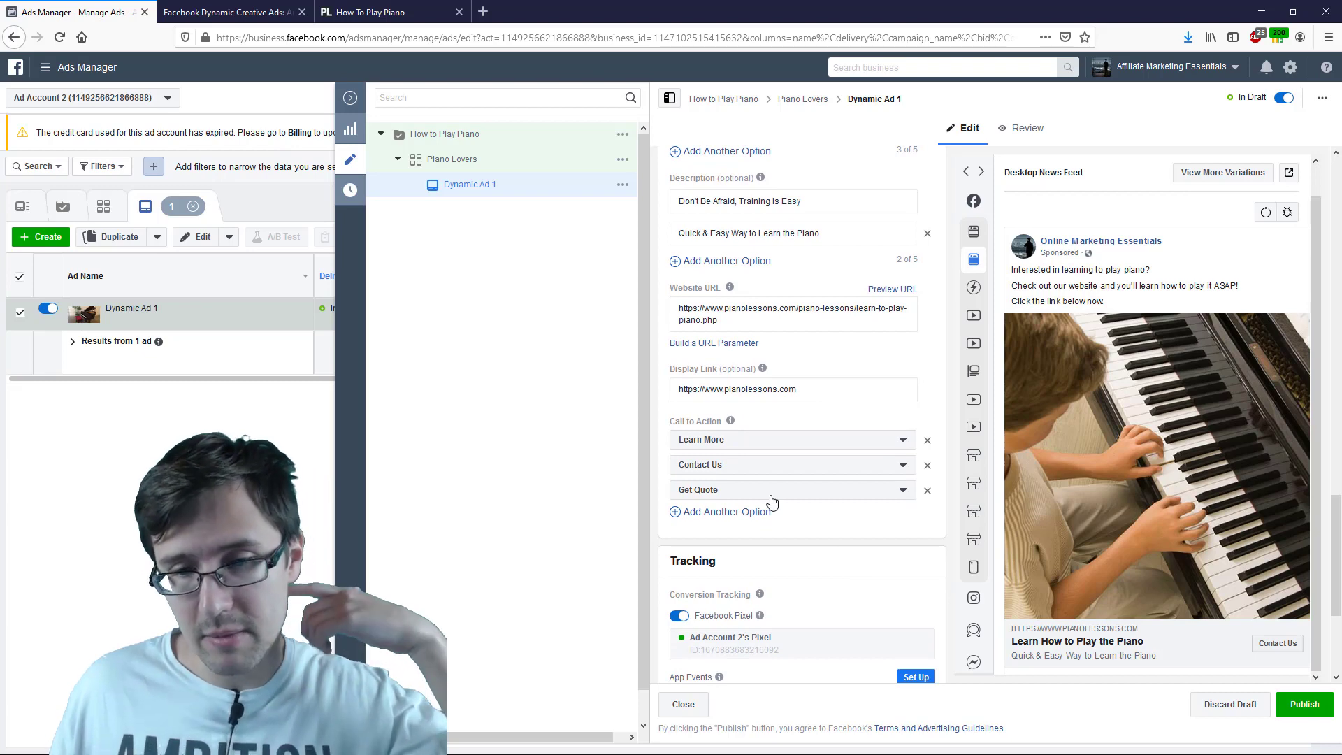
pyautogui.scroll(-4, 791, 563)
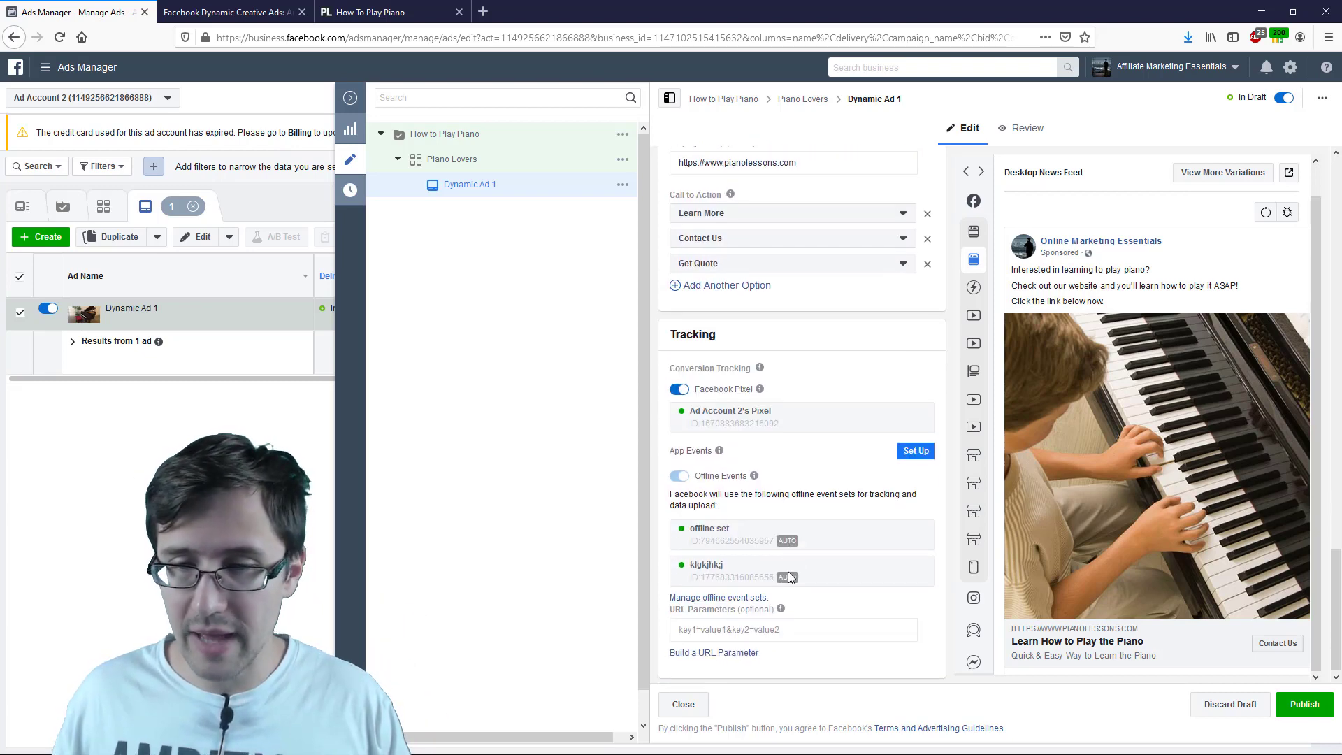
pyautogui.scroll(6, 838, 593)
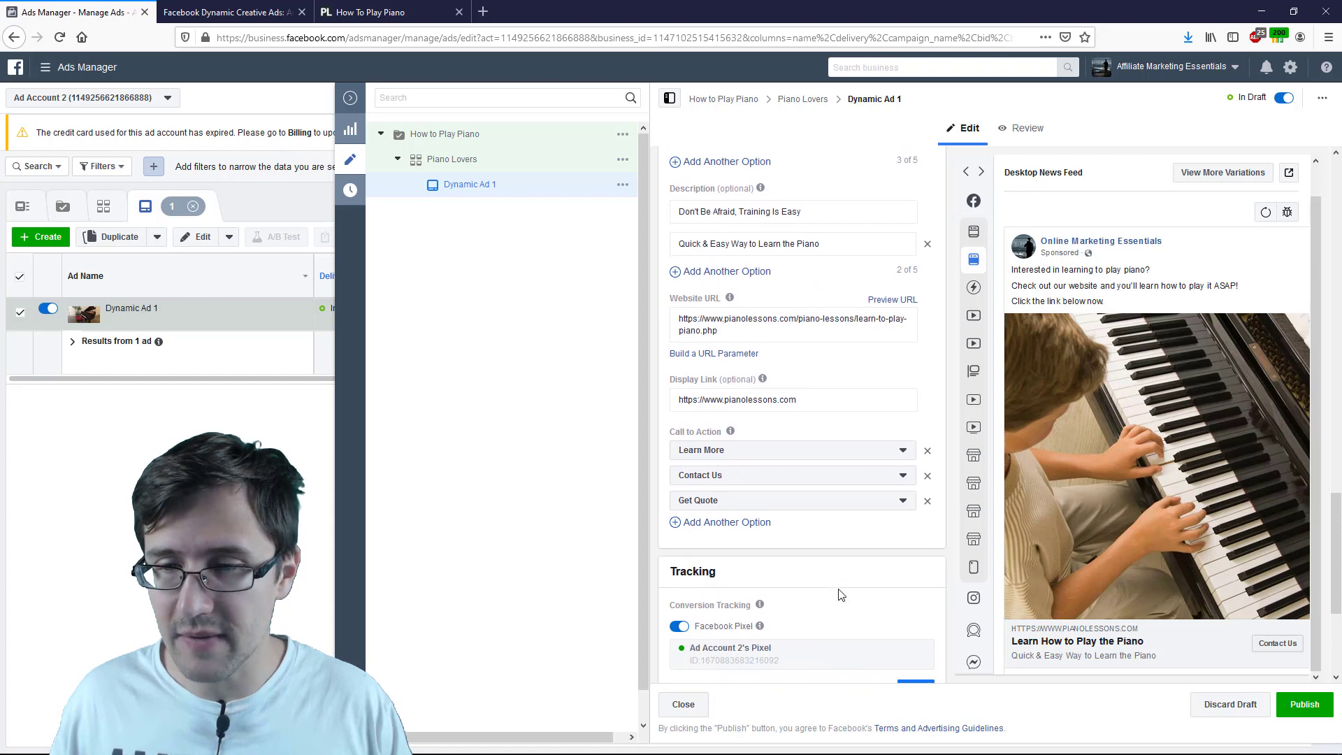
pyautogui.scroll(10, 838, 592)
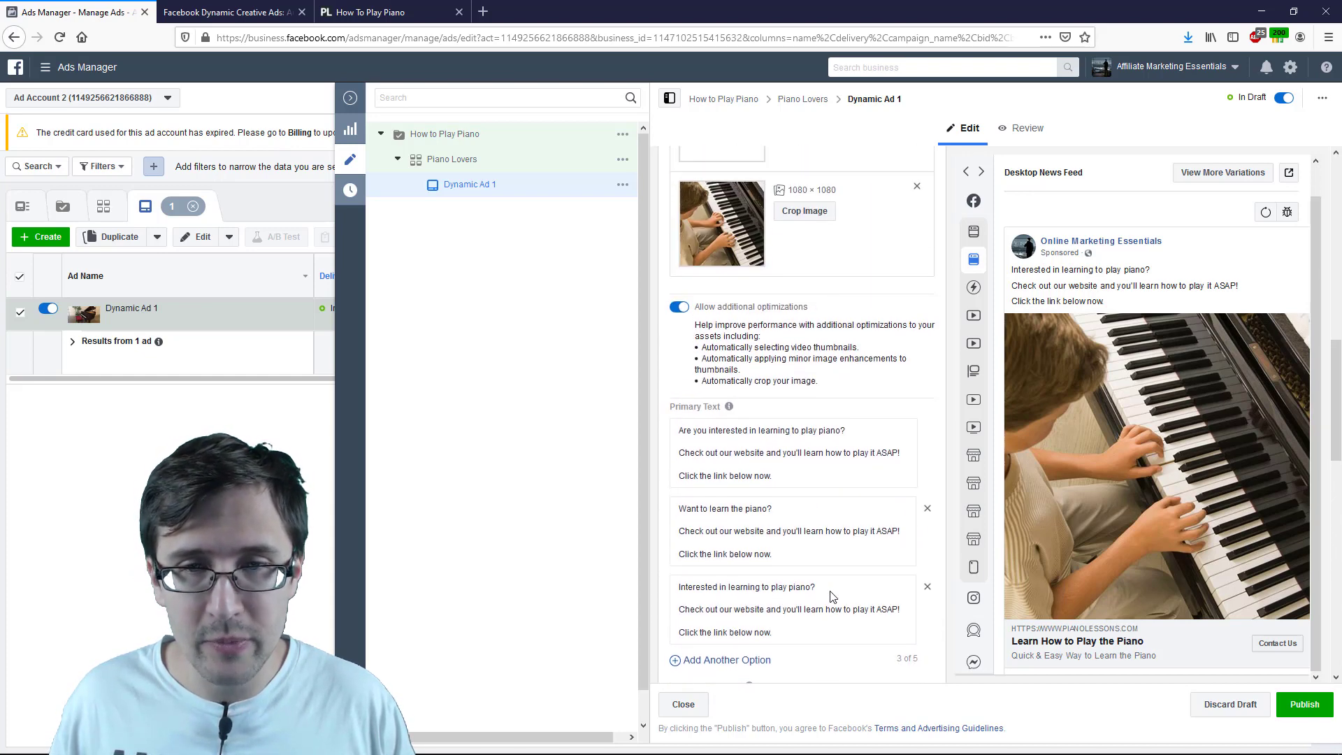
pyautogui.scroll(-3, 768, 559)
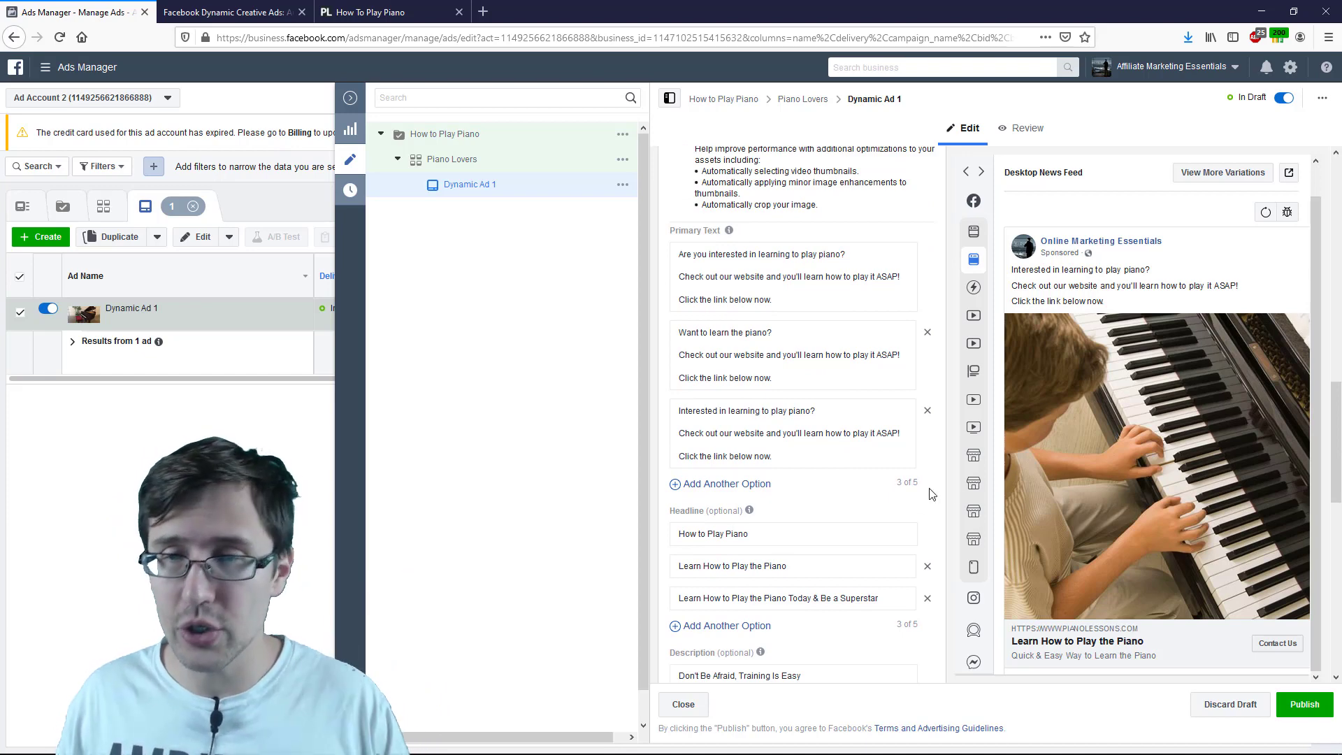
pyautogui.click(1304, 706)
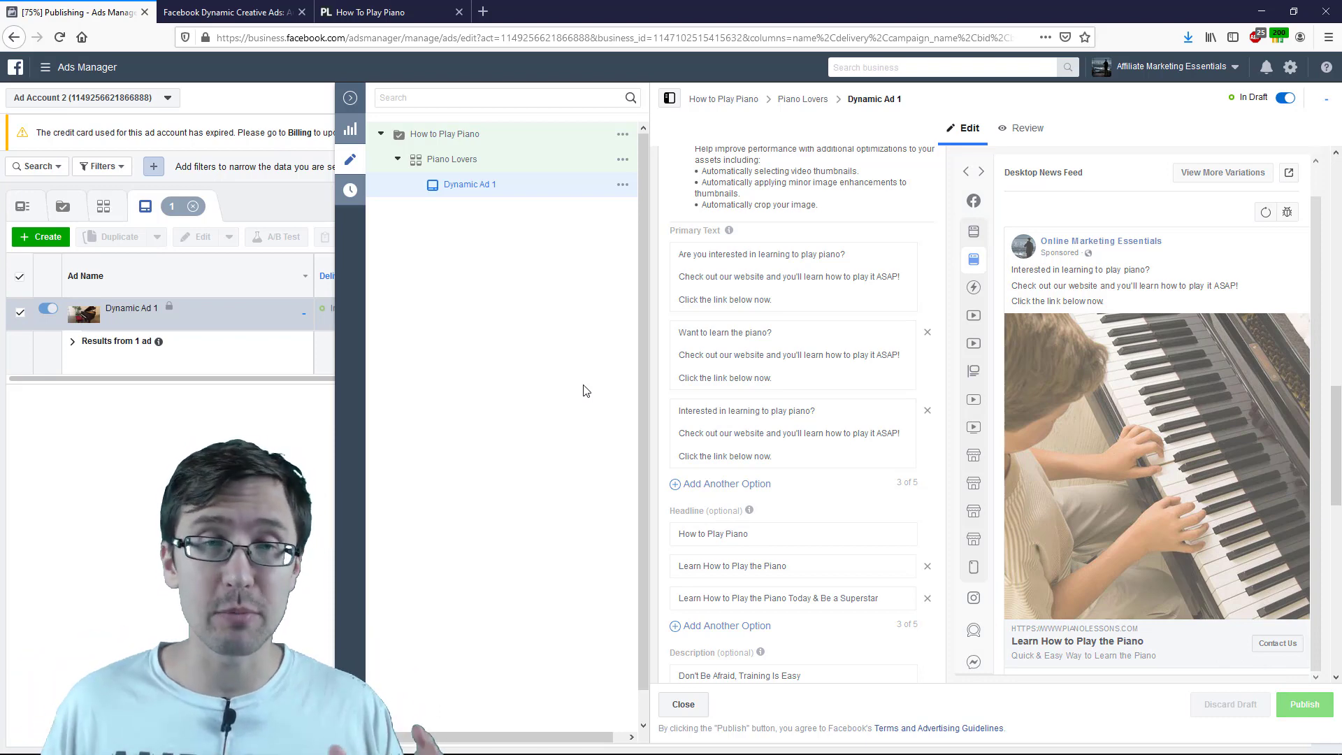
pyautogui.click(346, 161)
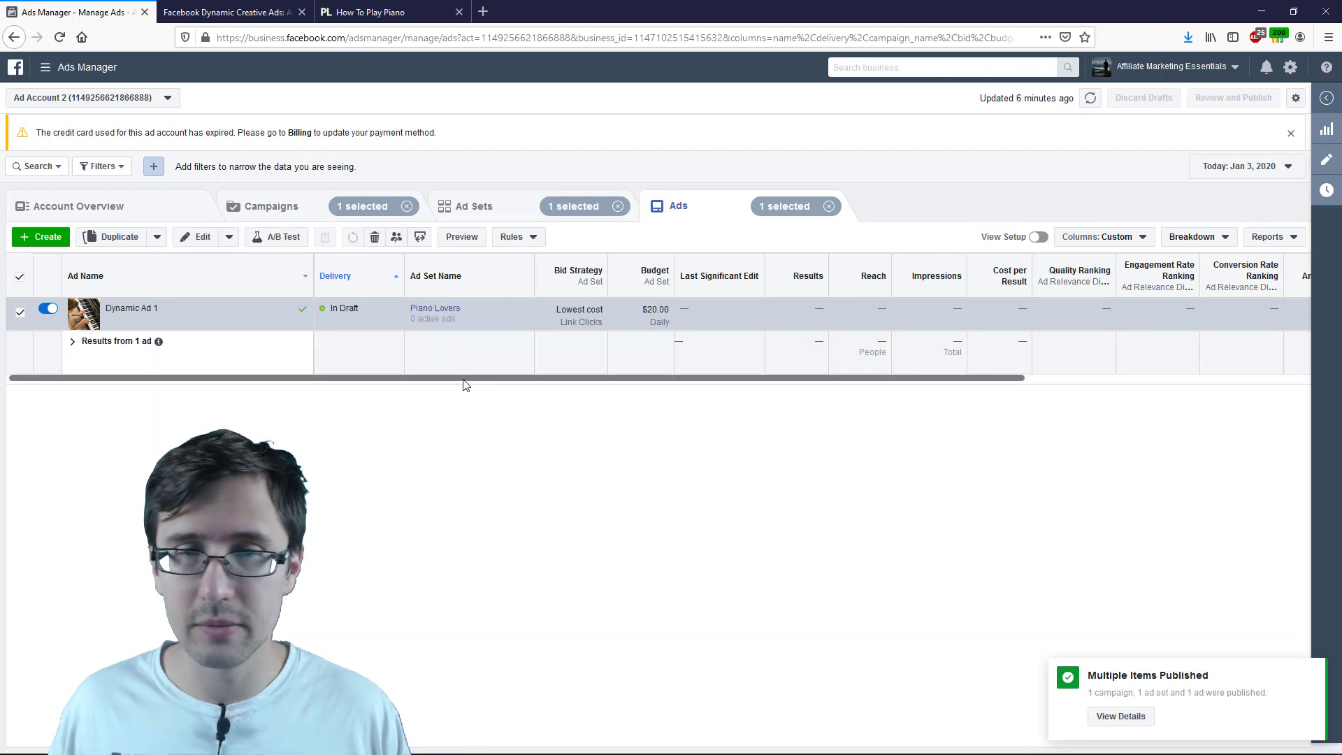
pyautogui.moveTo(429, 374)
pyautogui.mouseDown()
pyautogui.moveTo(410, 386)
pyautogui.moveTo(454, 378)
pyautogui.moveTo(423, 381)
pyautogui.mouseUp()
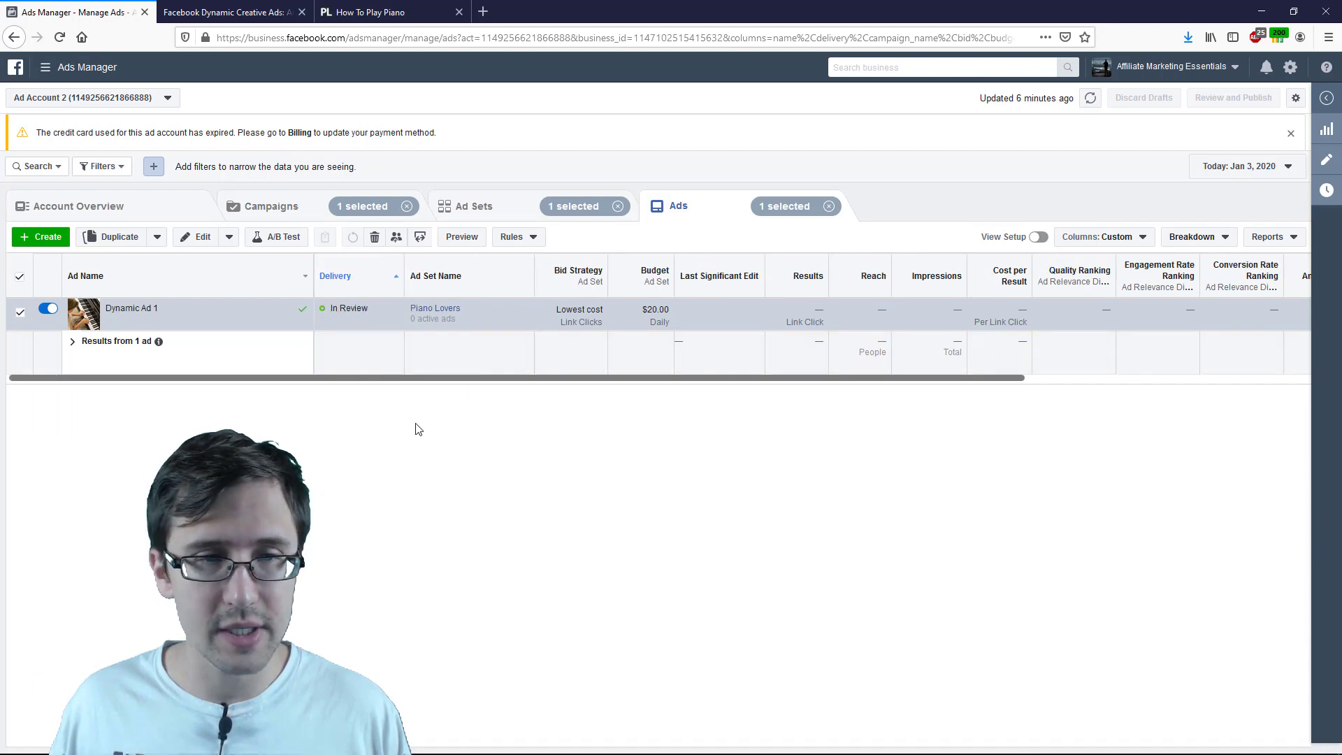
# Step: View the breakdown options for the ads table, and switch its column preset to Performance
pyautogui.click(1132, 237)
pyautogui.click(1226, 243)
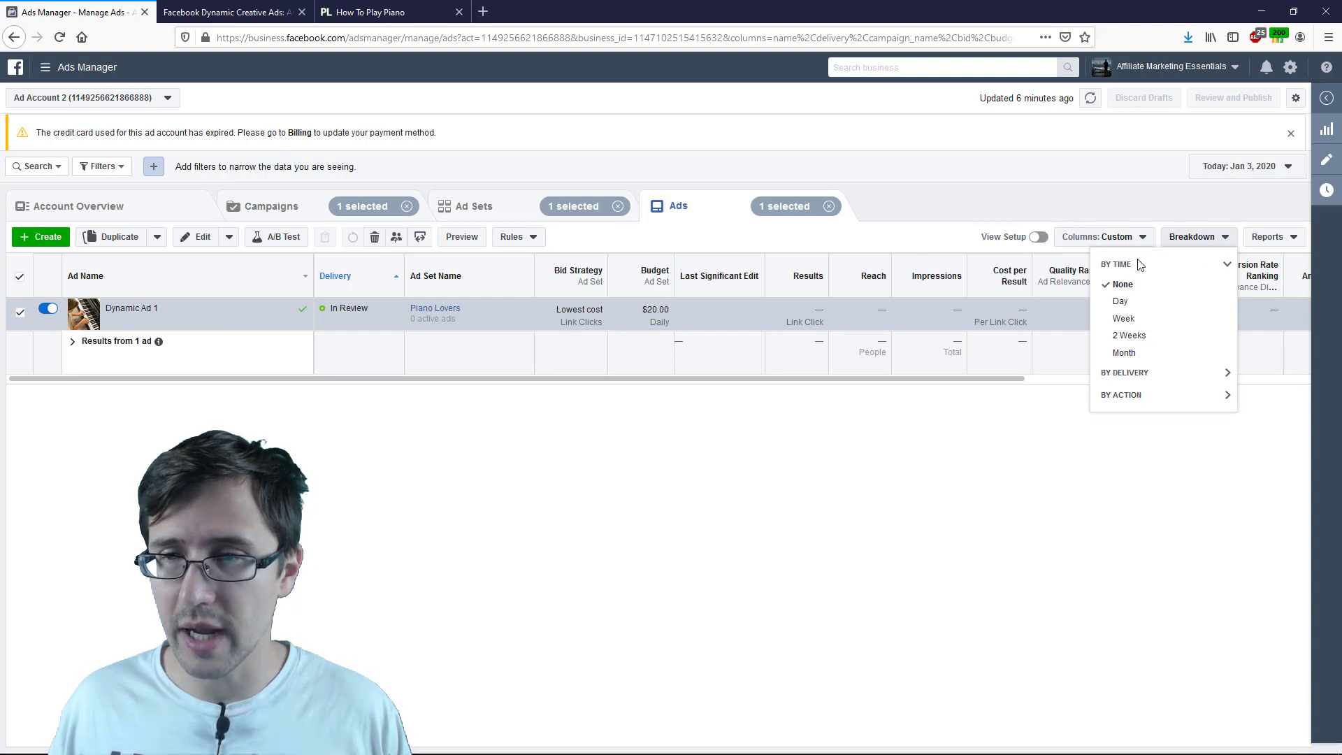
pyautogui.click(895, 458)
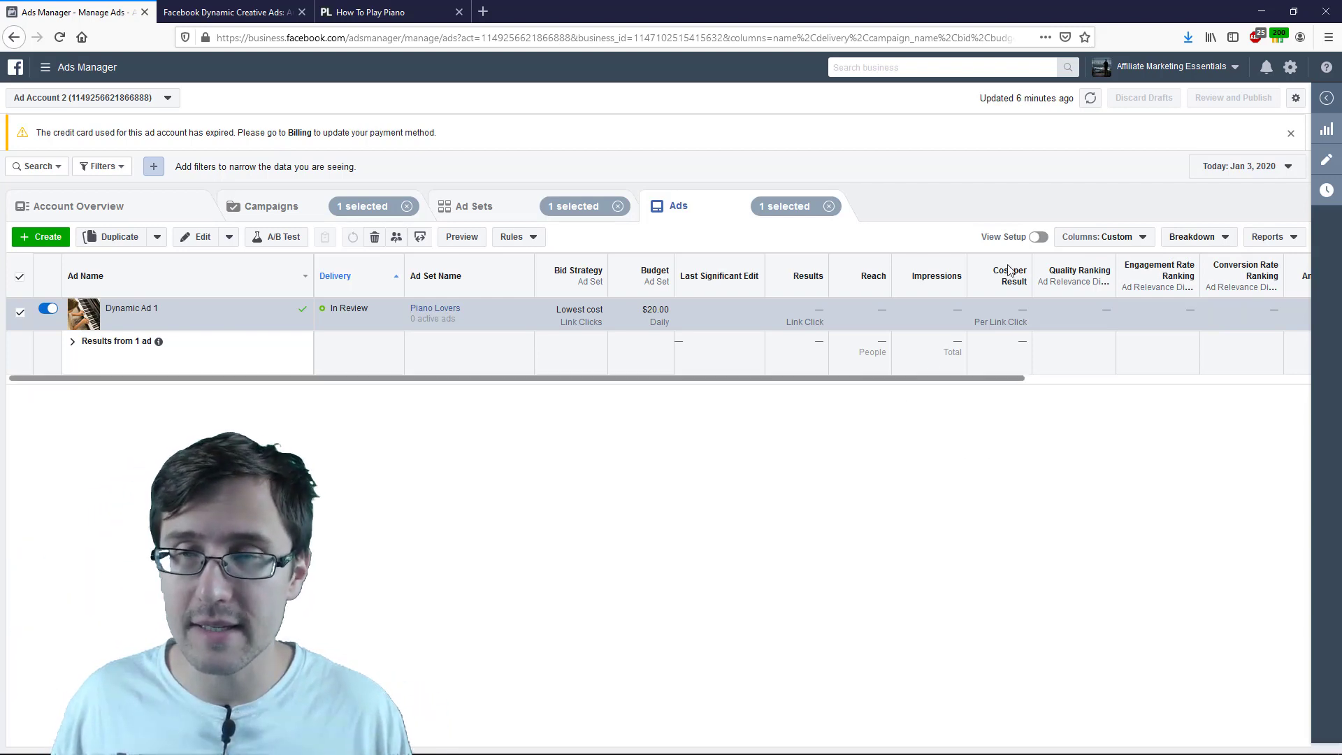
pyautogui.click(1111, 236)
pyautogui.click(1077, 259)
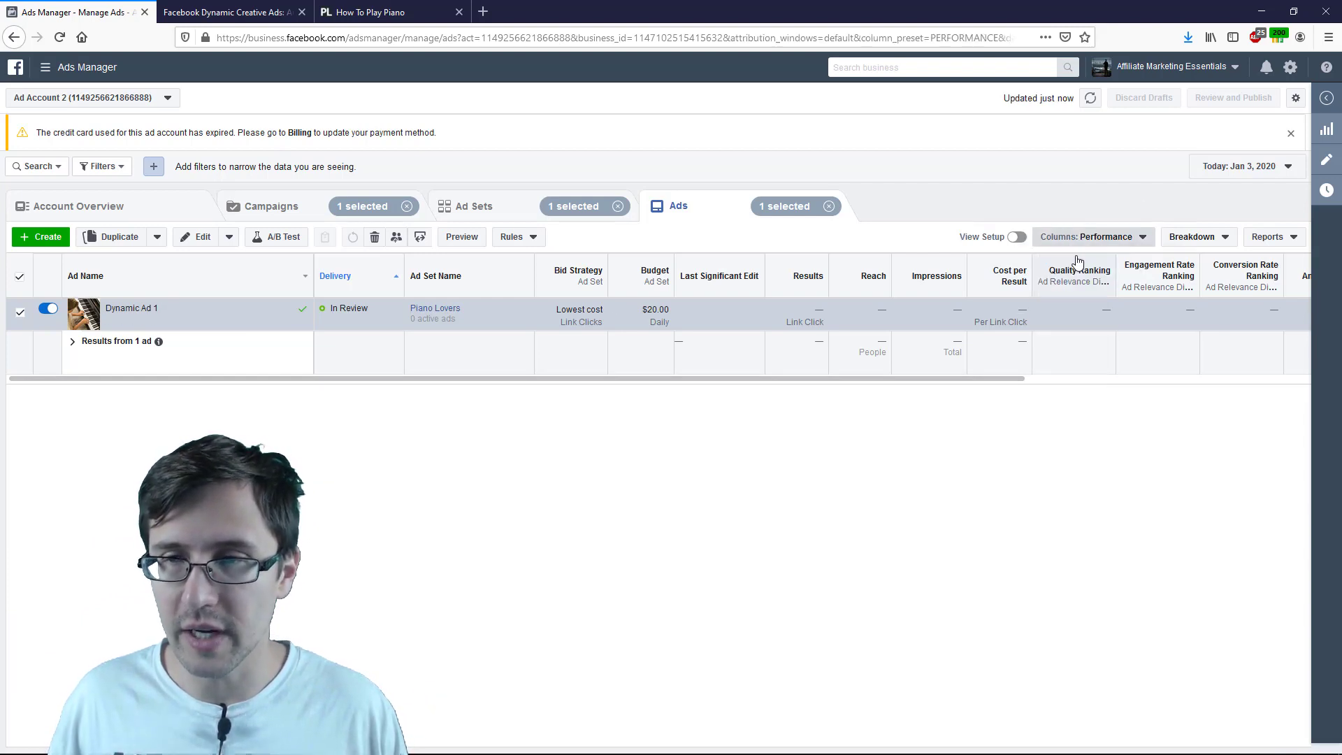
# Step: Reload the ads page and dismiss the ad blocker notice
pyautogui.click(1203, 239)
pyautogui.click(1208, 241)
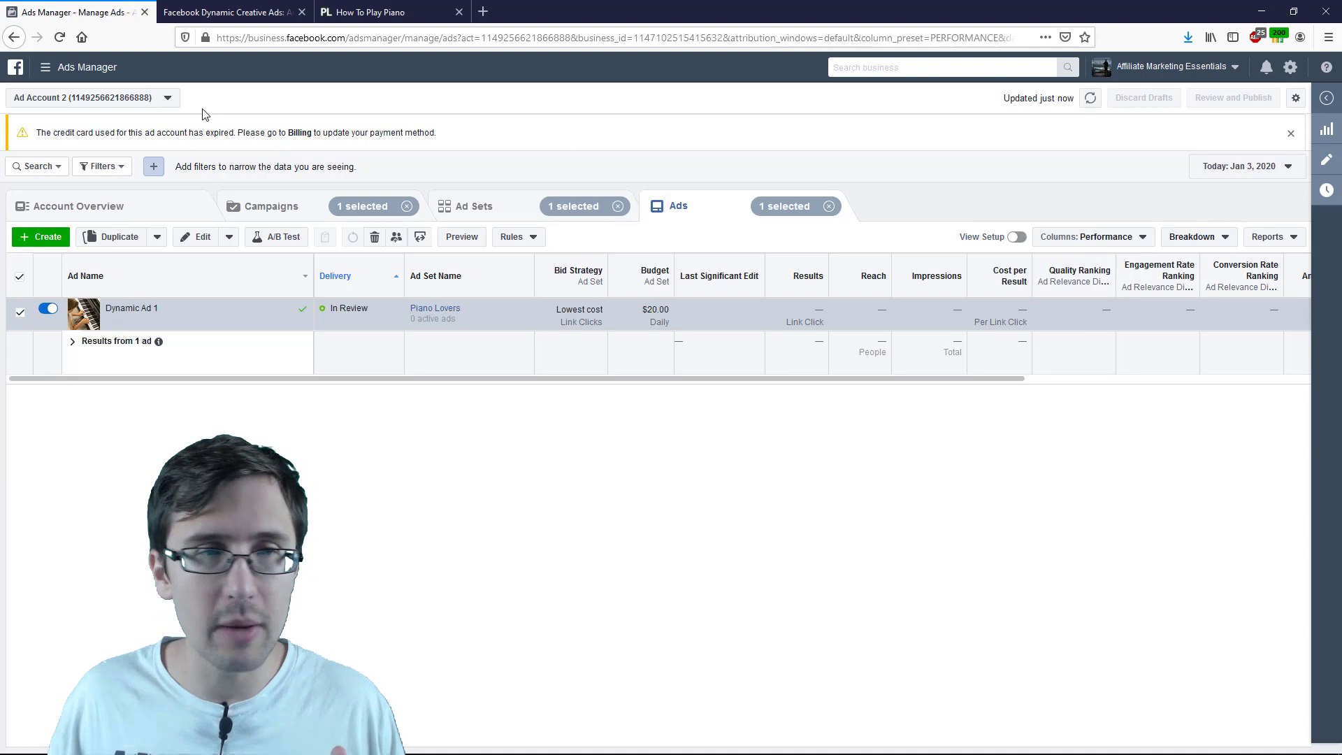
pyautogui.click(60, 37)
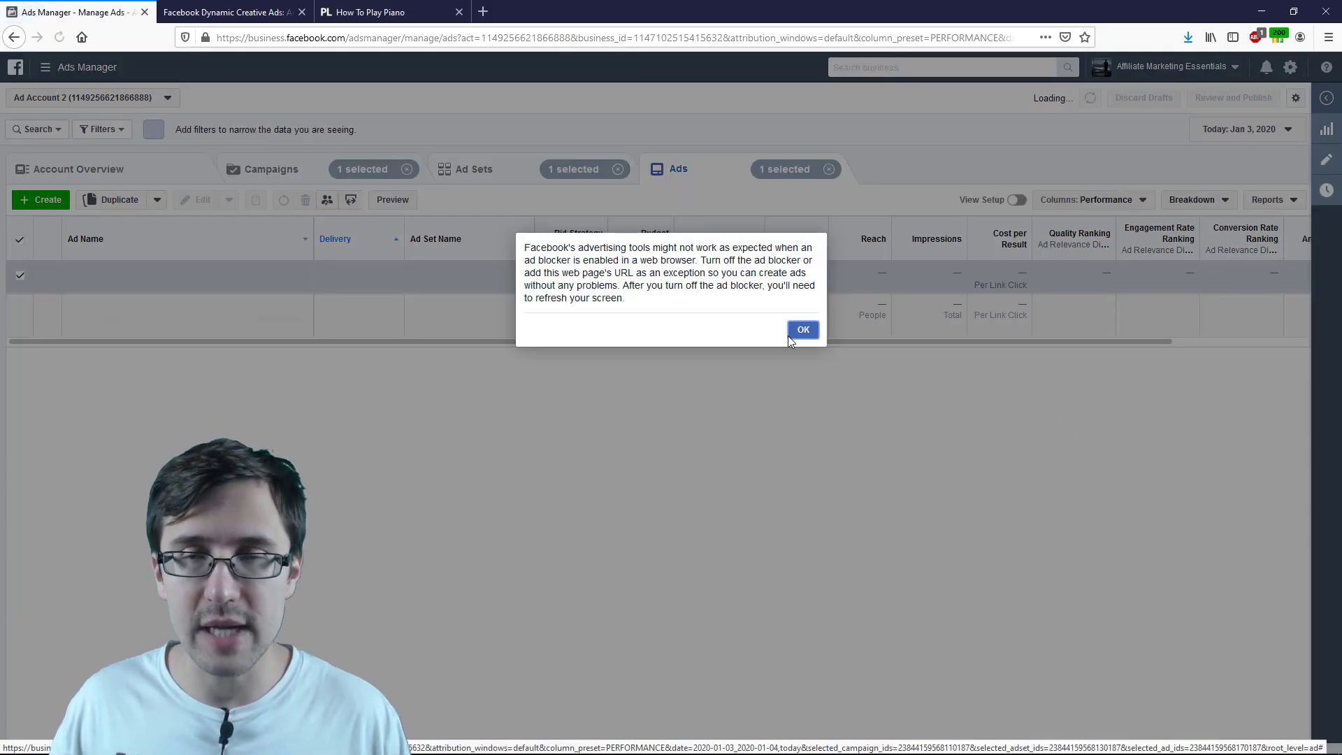
pyautogui.click(801, 330)
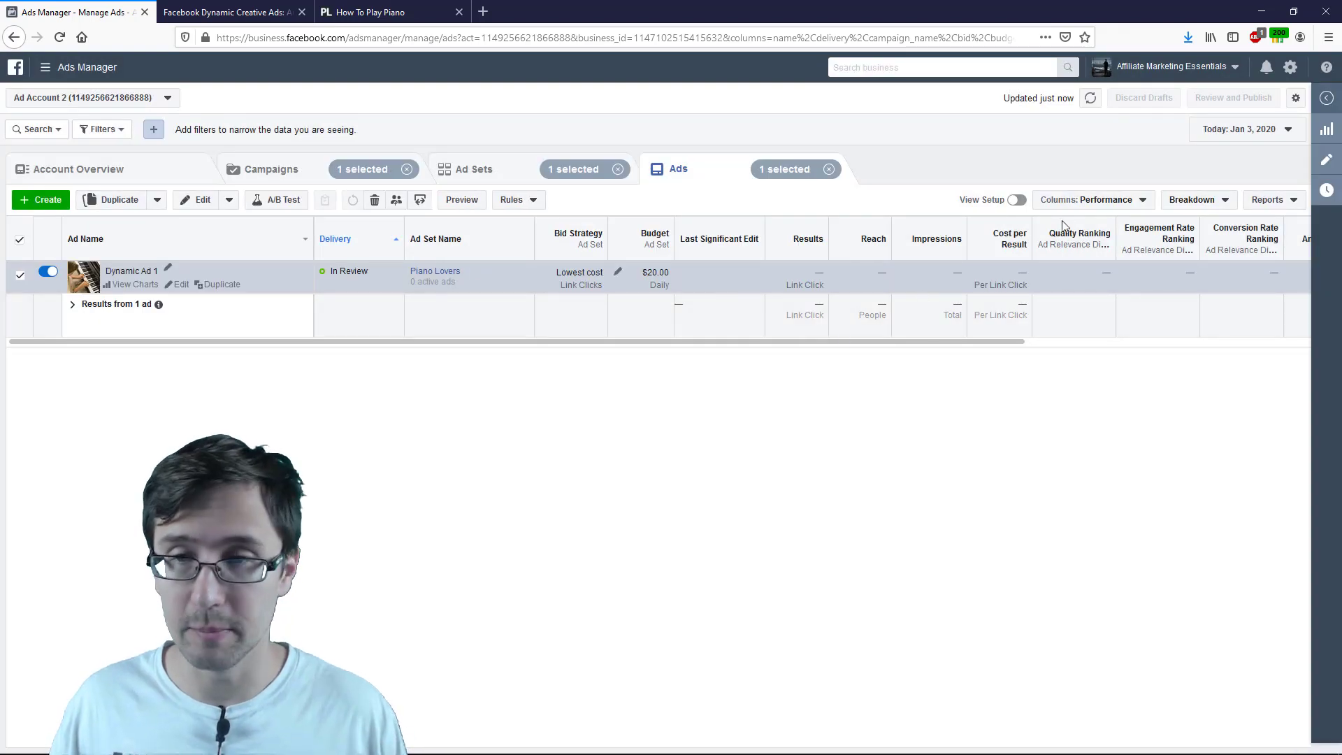
# Step: Break down the ads table by the dynamic creative asset "Image, Video and Slideshow" and review the other asset breakdown options
pyautogui.click(1105, 199)
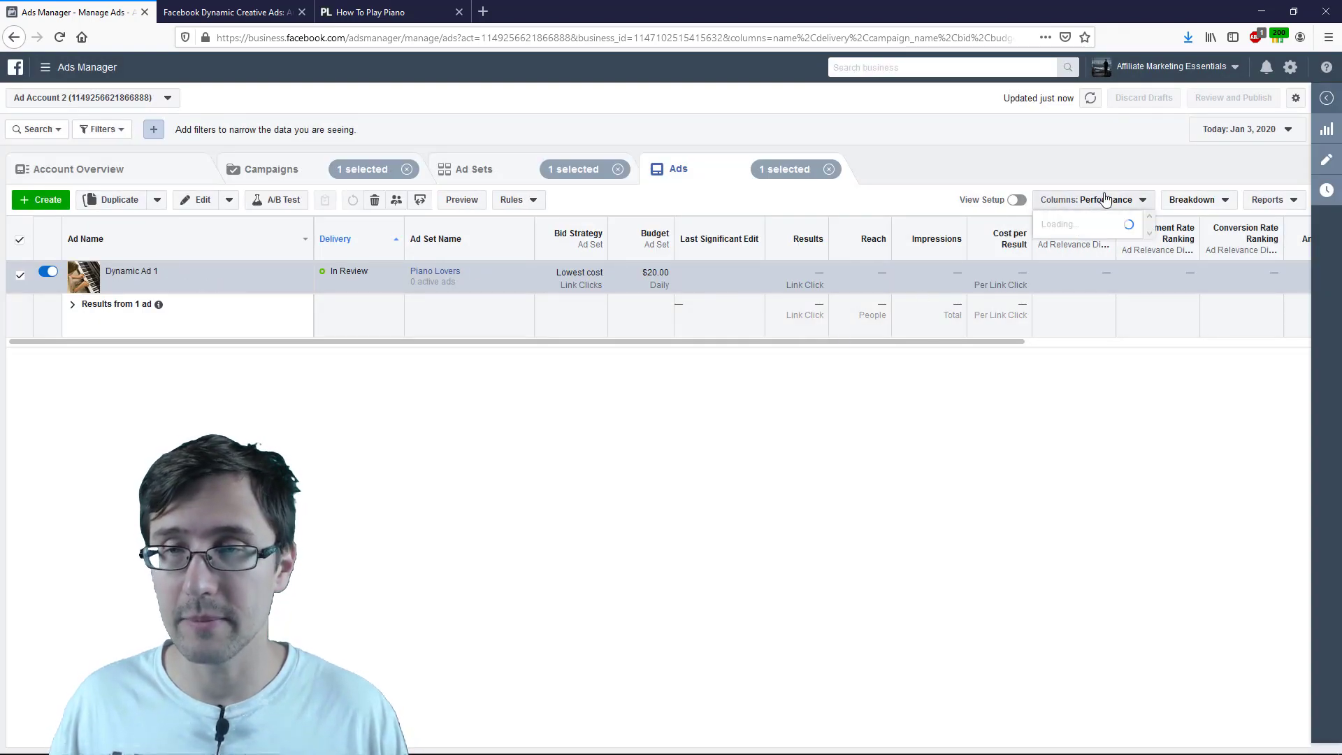
pyautogui.click(1191, 200)
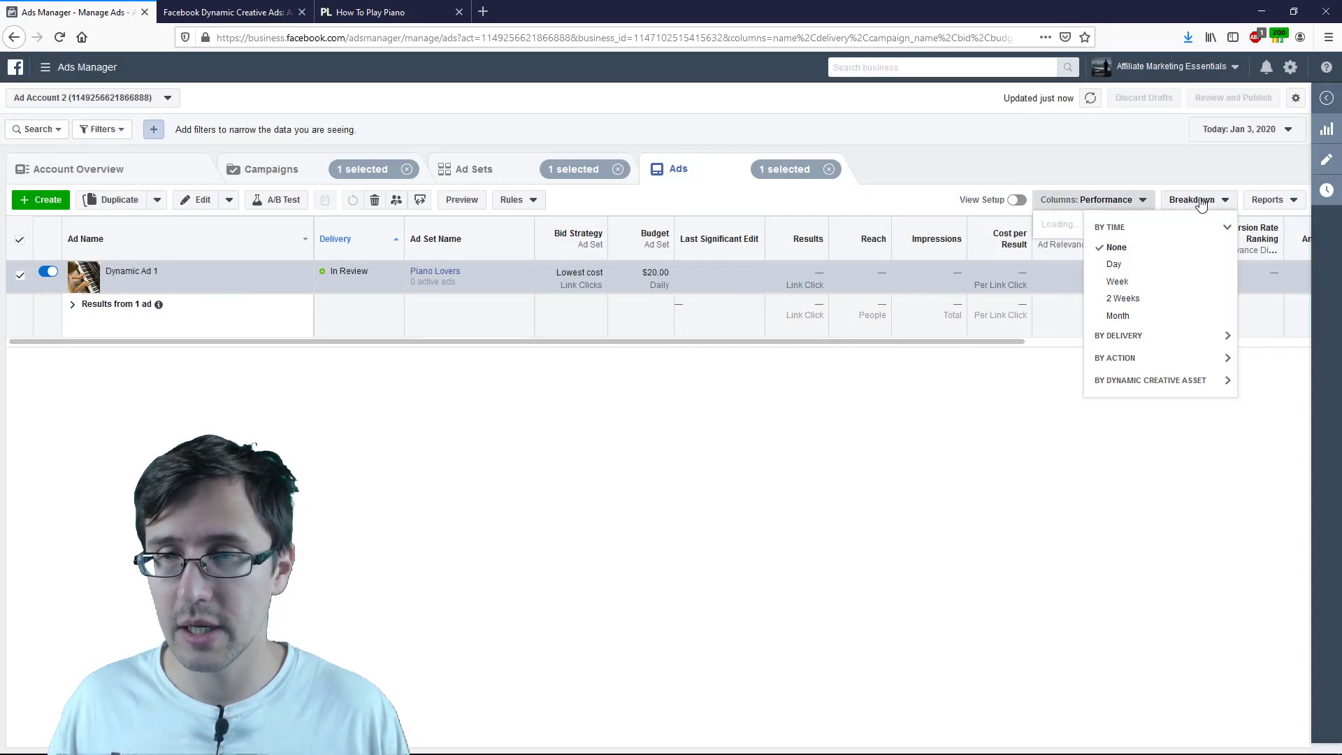
pyautogui.click(1126, 229)
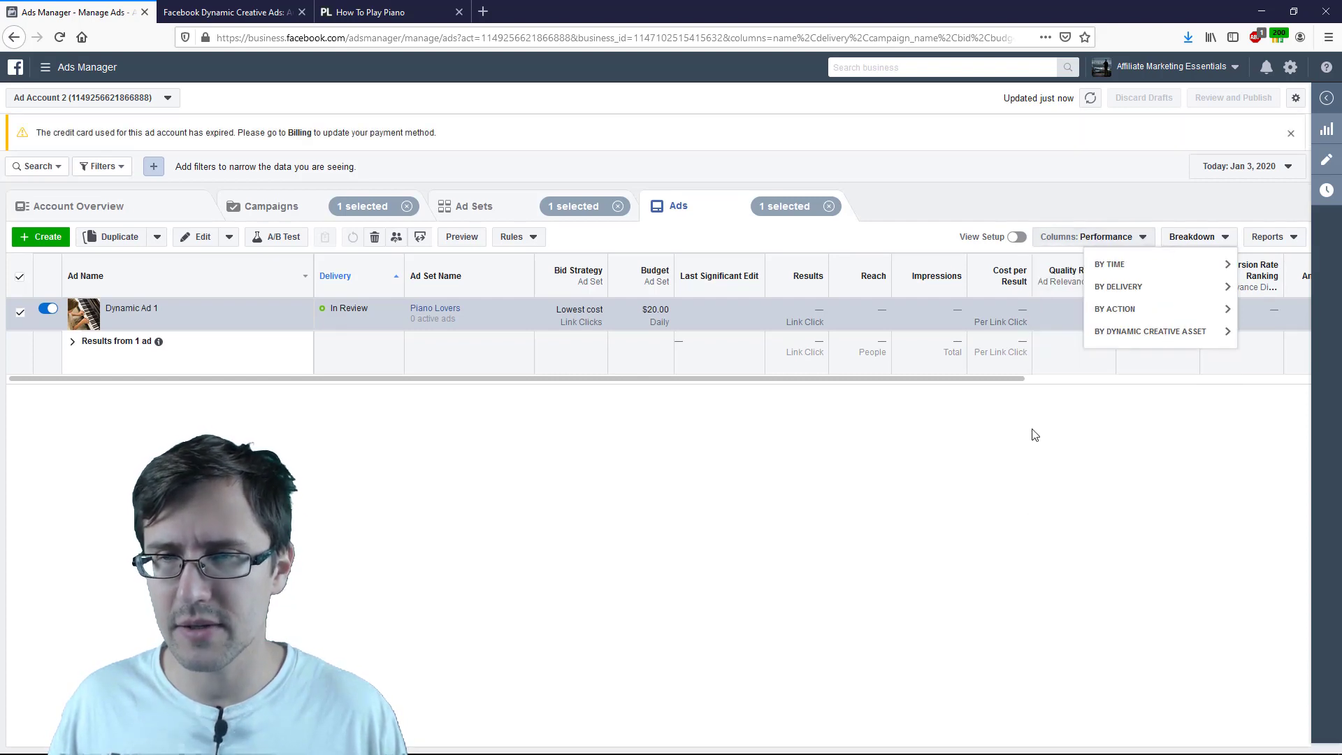
pyautogui.click(1136, 338)
pyautogui.click(1140, 375)
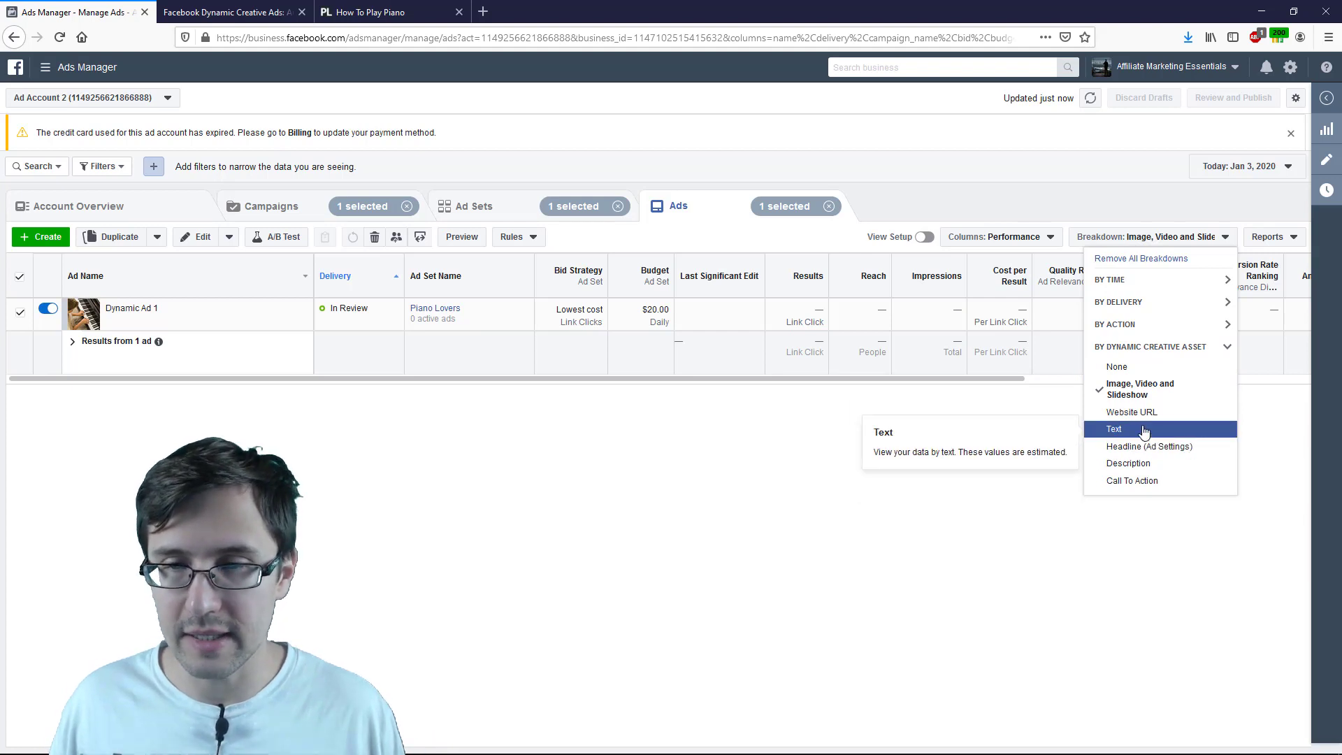
pyautogui.click(696, 447)
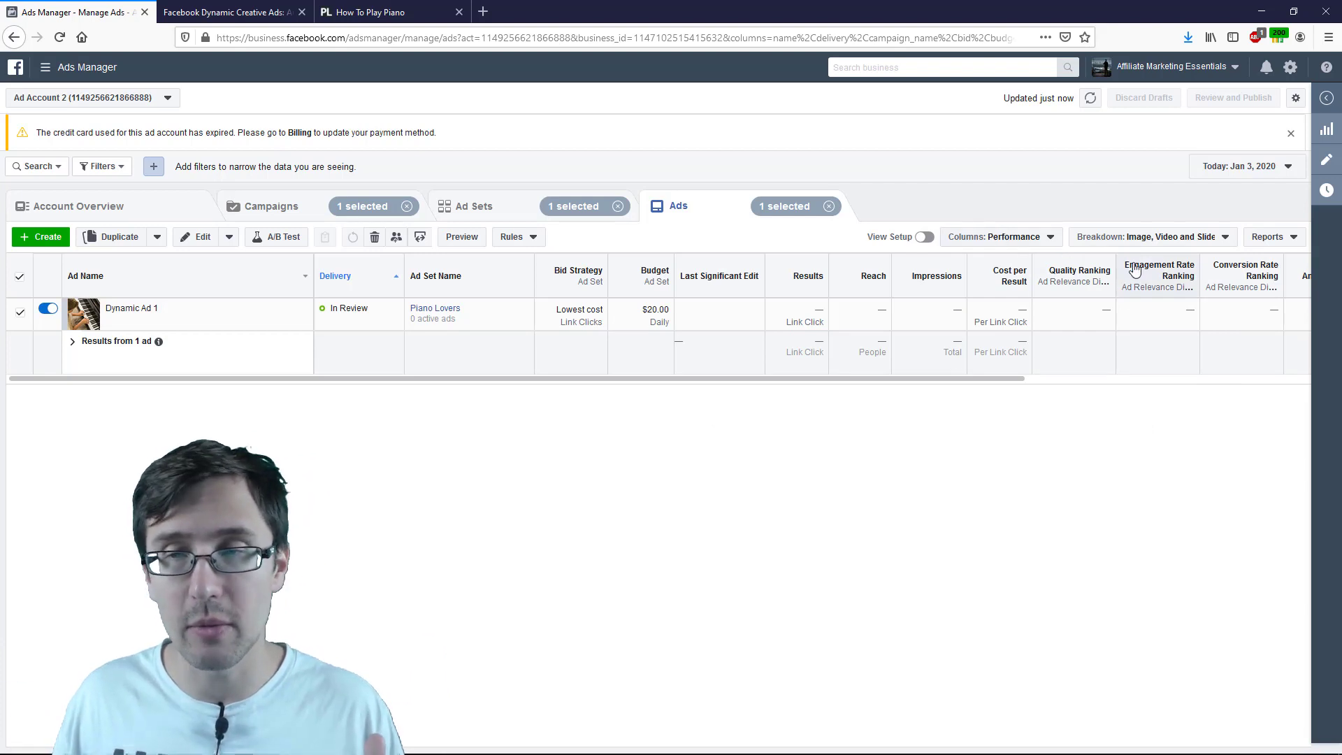
pyautogui.click(1152, 238)
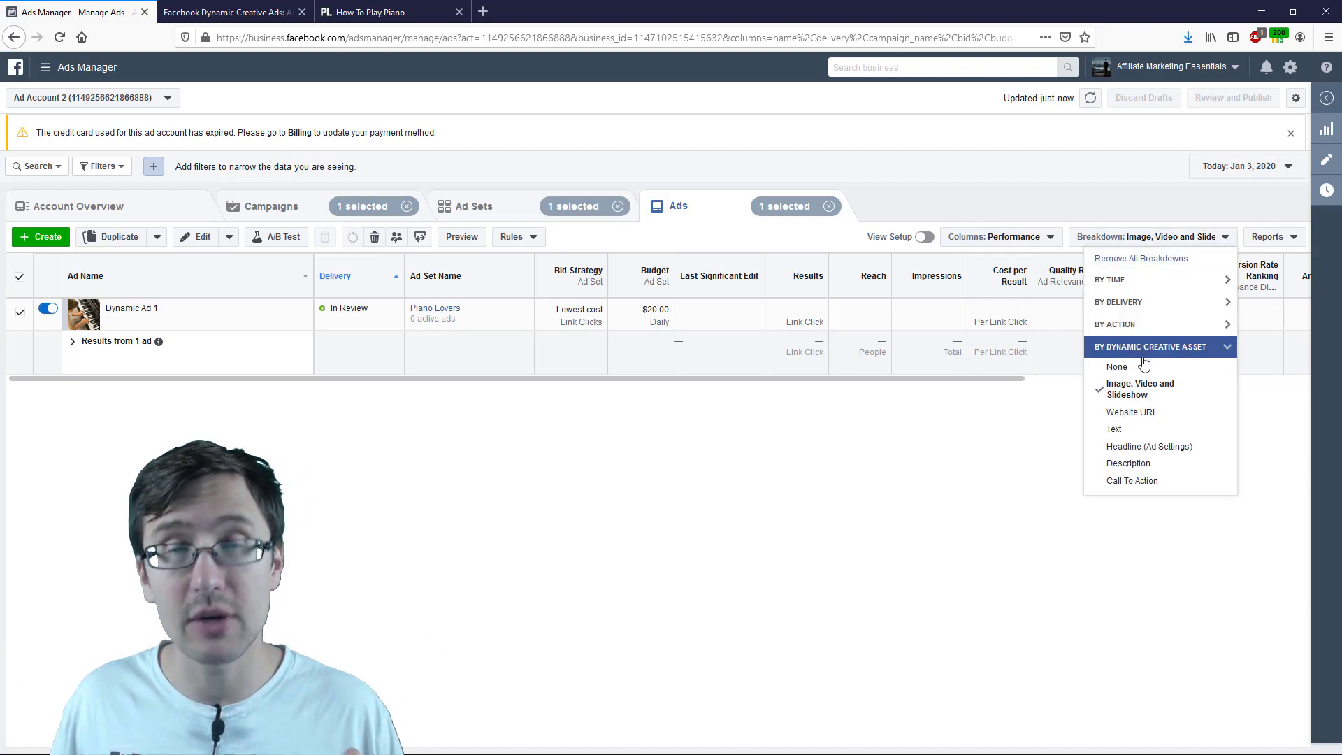
pyautogui.click(847, 527)
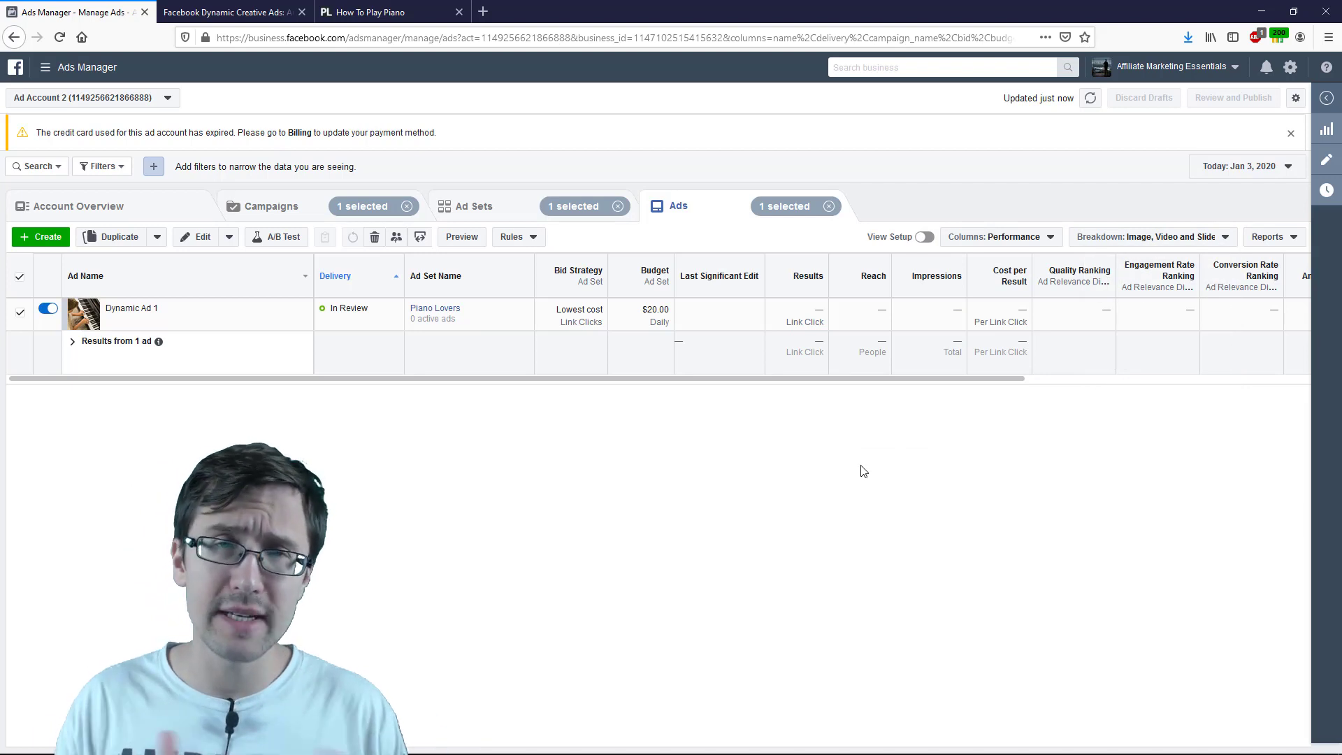